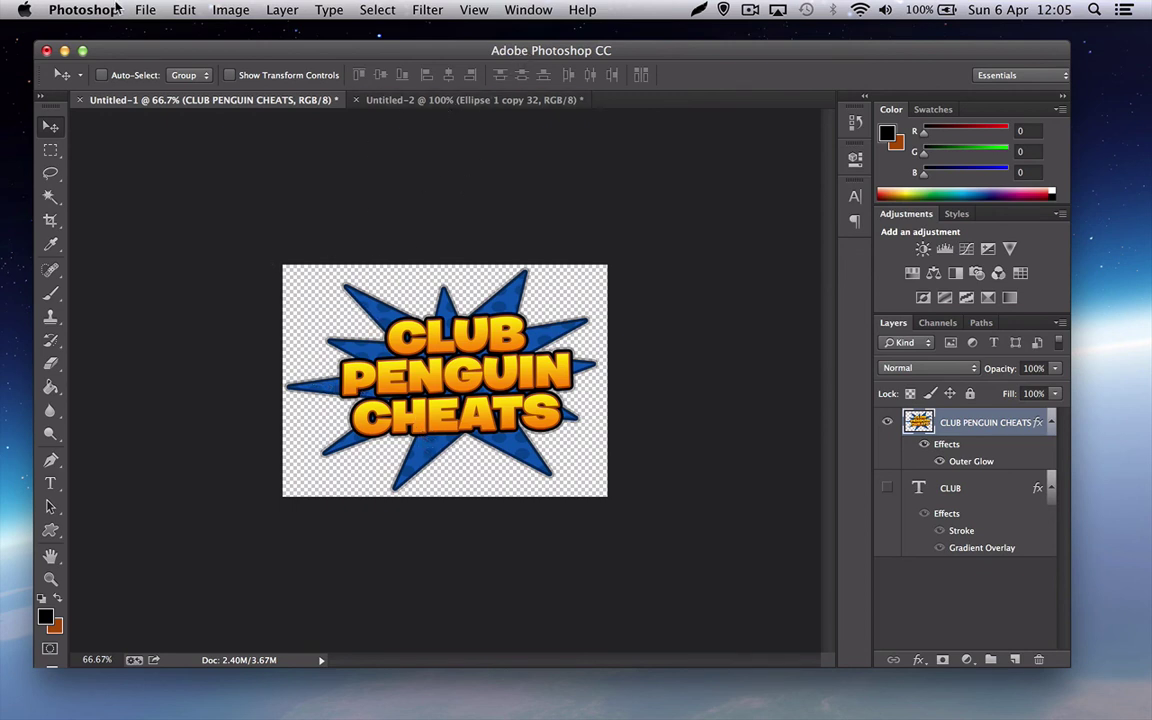
In the finished logo document, bring up Image > Canvas Size…
left_click(146, 9)
mouse_move(228, 12)
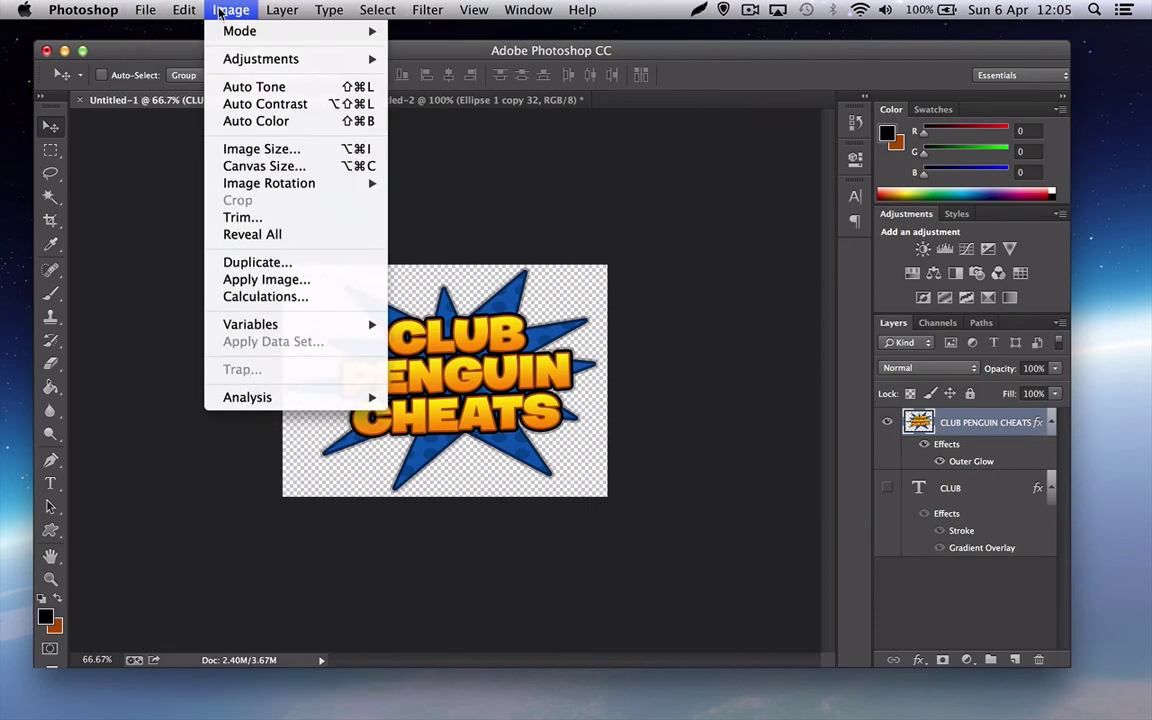
Check the logo's canvas size in pixels (1083 x 773), then cancel without changes
left_click(281, 168)
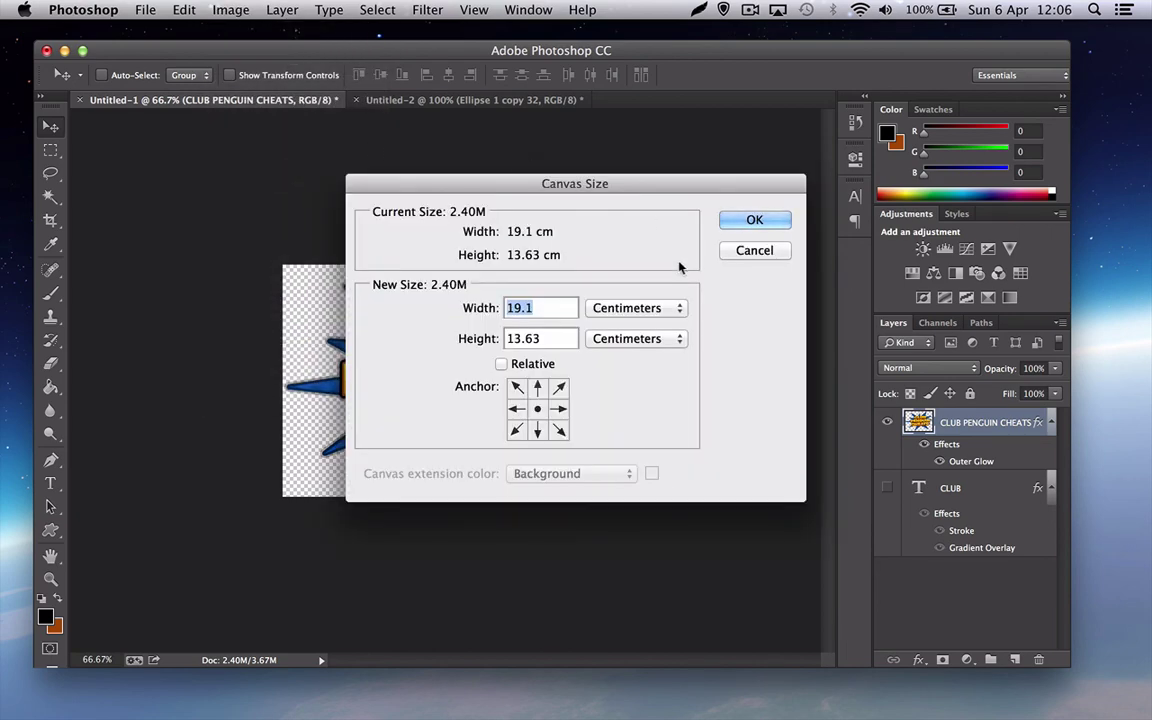
left_click(634, 310)
left_click(630, 276)
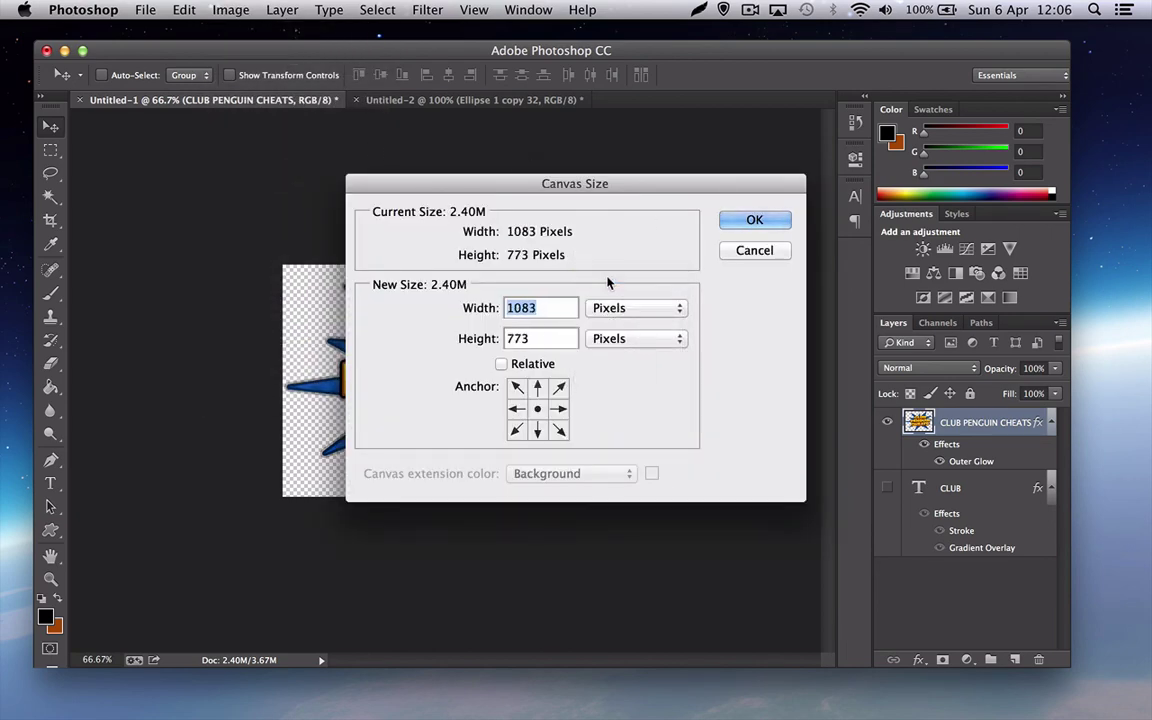
left_click(755, 251)
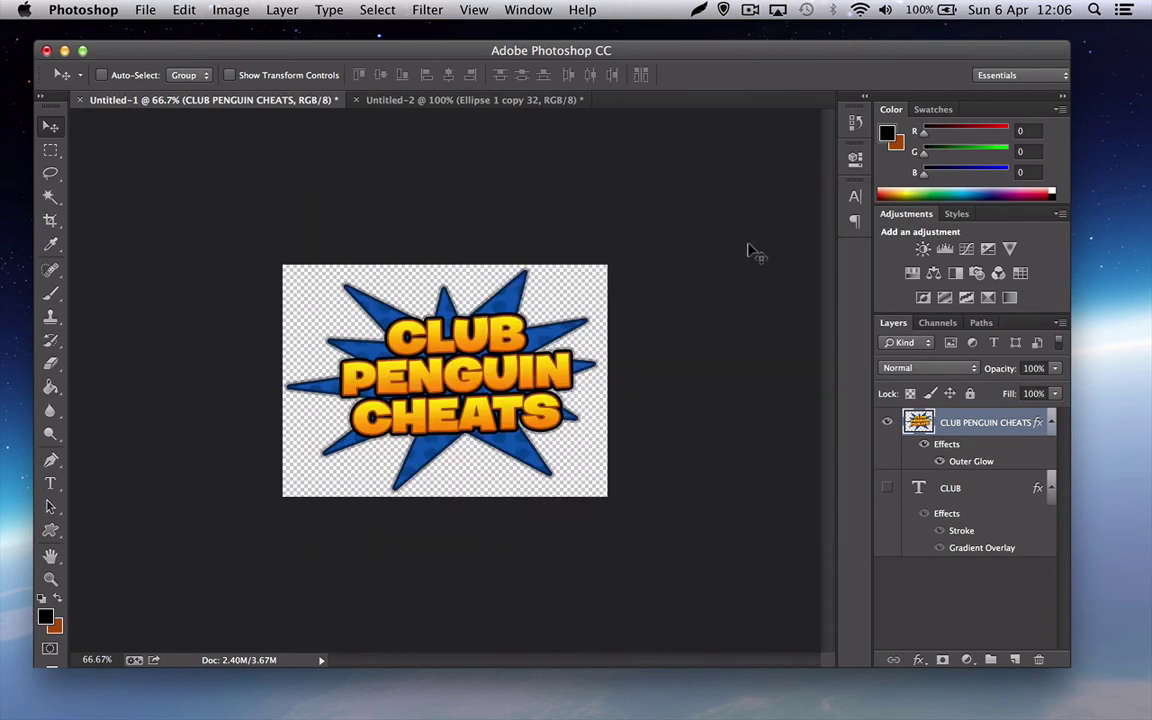
Create a new transparent document 1083 pixels wide by 775 pixels high
left_click(146, 10)
left_click(157, 31)
key("Tab")
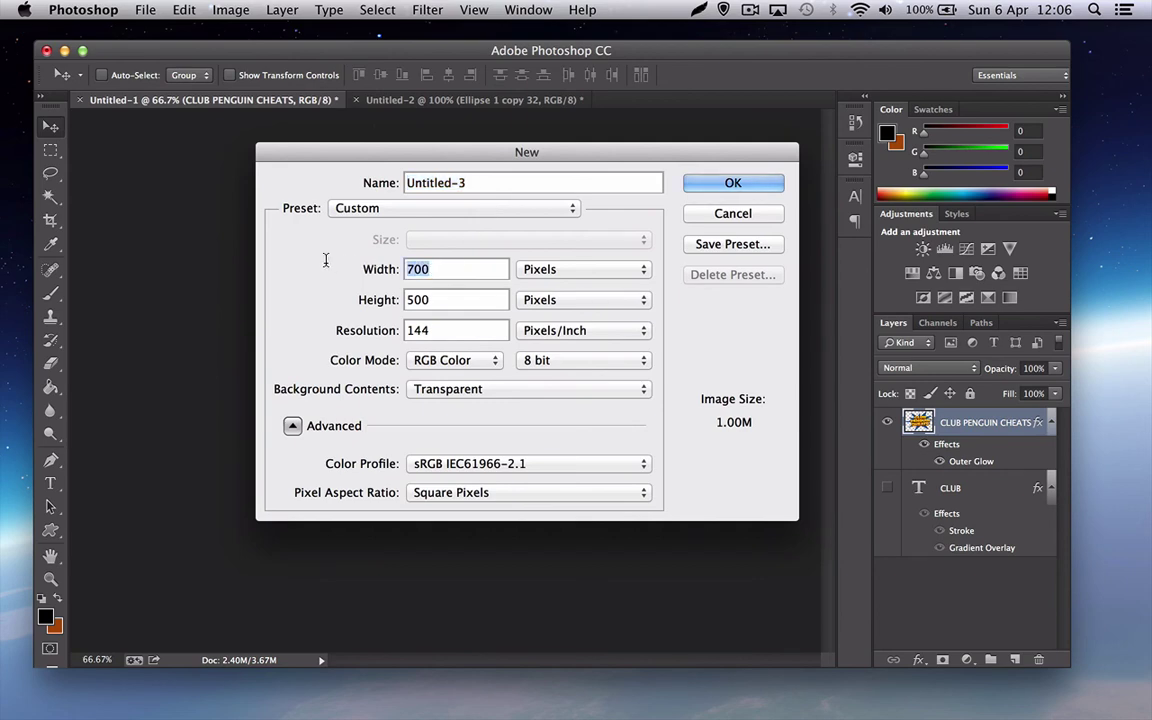
type("1083")
key("Tab")
type("775")
key("Return")
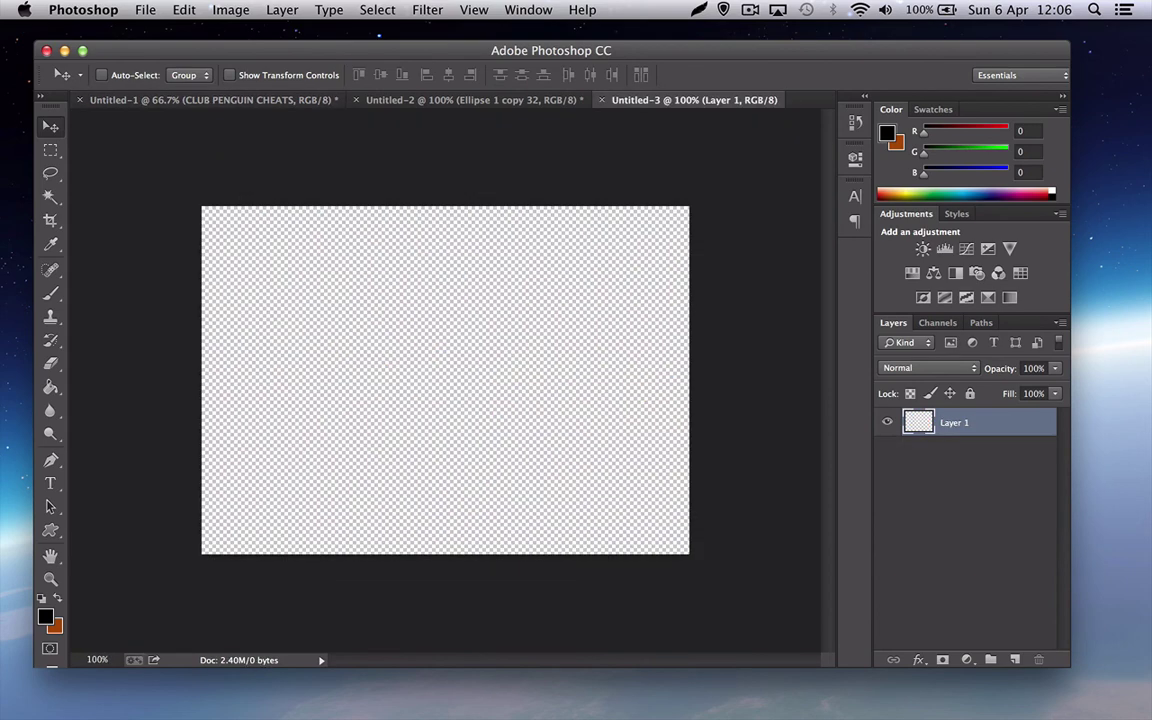
On the new document, add the text layer CLUB and centre it
left_click(146, 93)
left_click(632, 99)
left_click(50, 486)
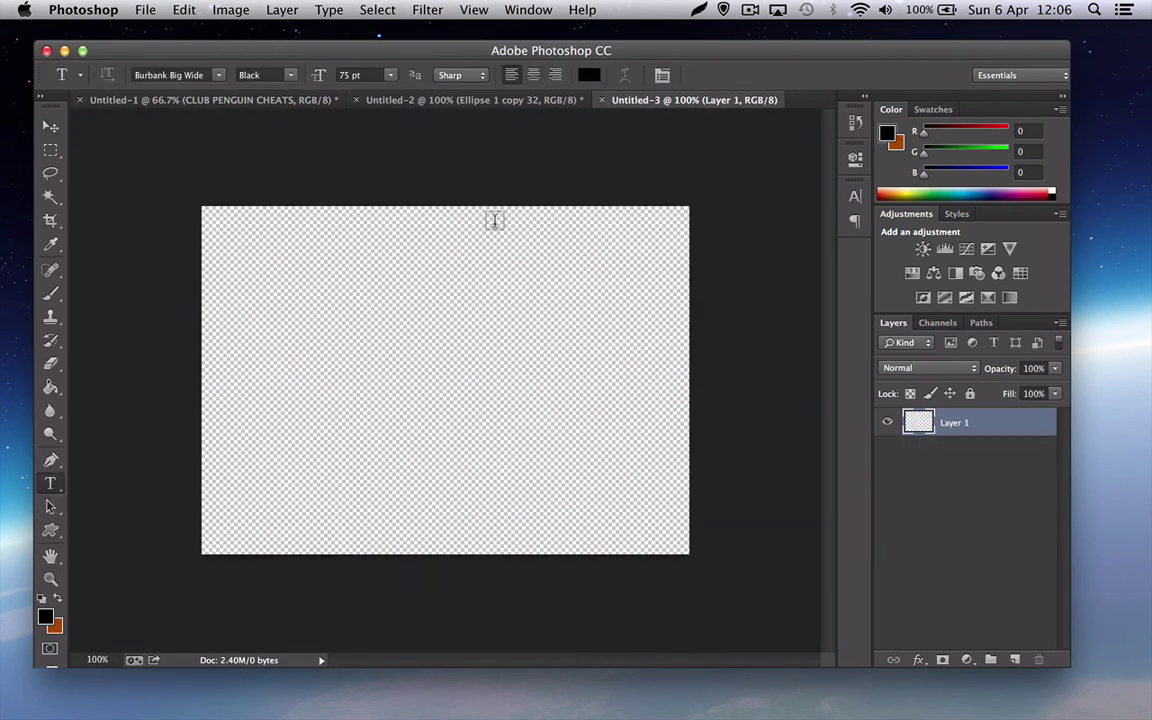
left_click(293, 330)
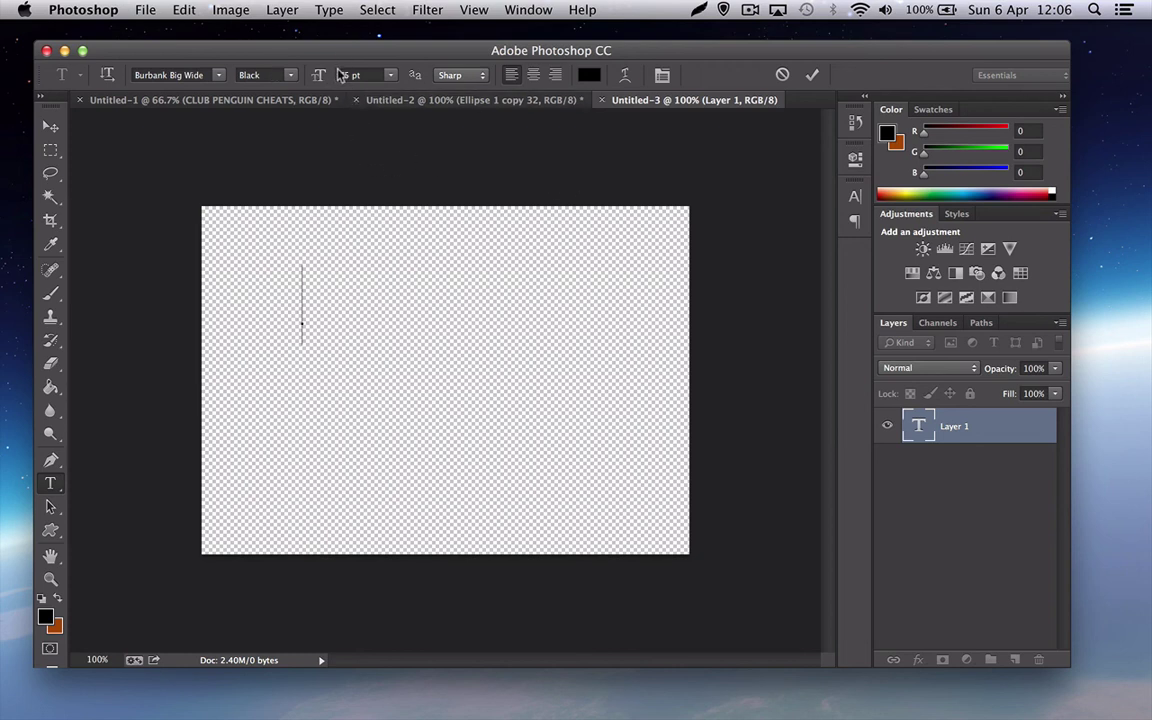
type("C")
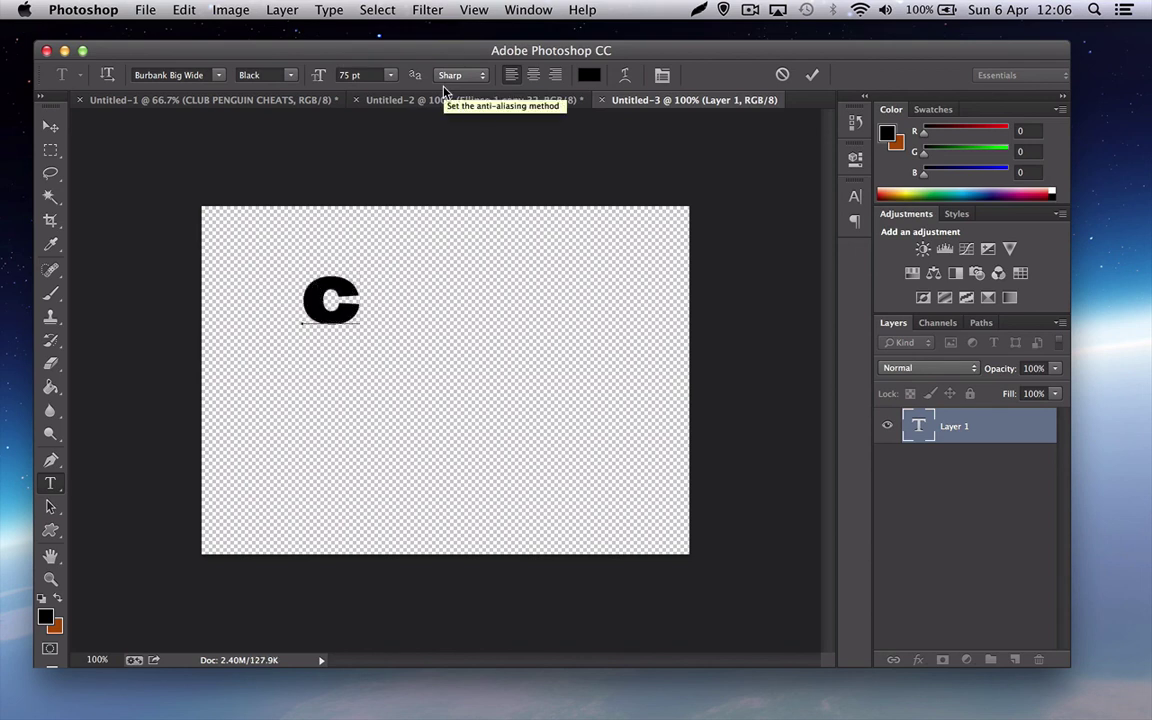
type("LUB")
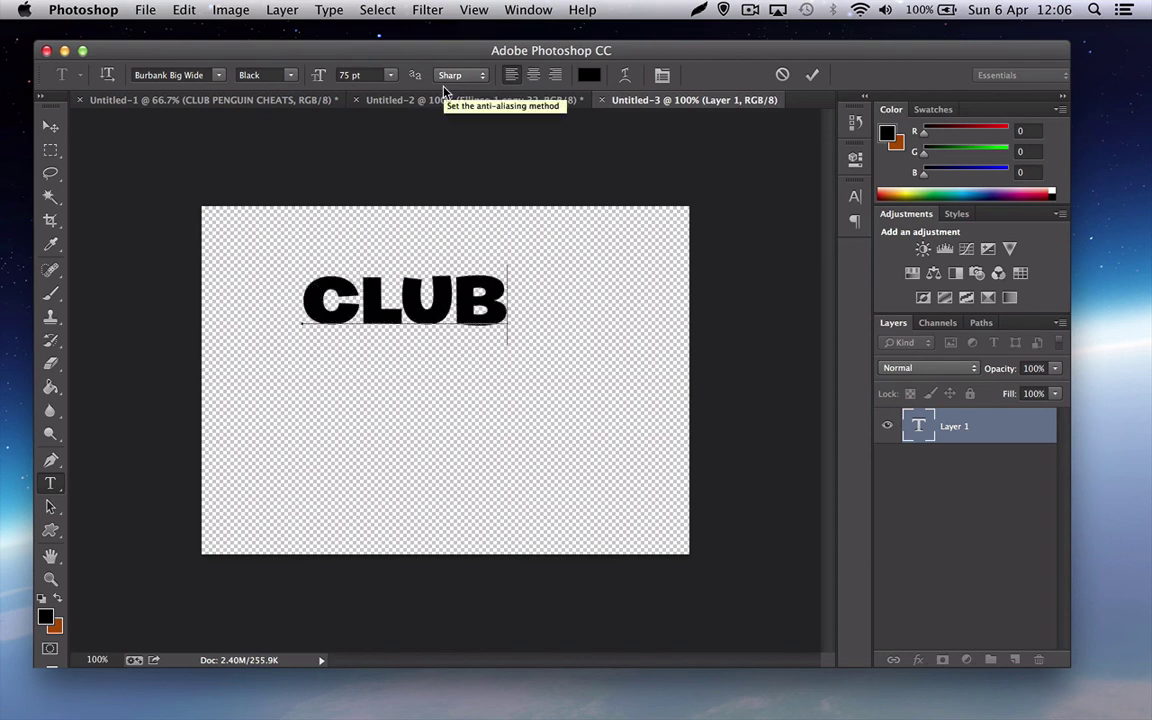
key("BackSpace")
key("BackSpace")
key("BackSpace")
key("BackSpace")
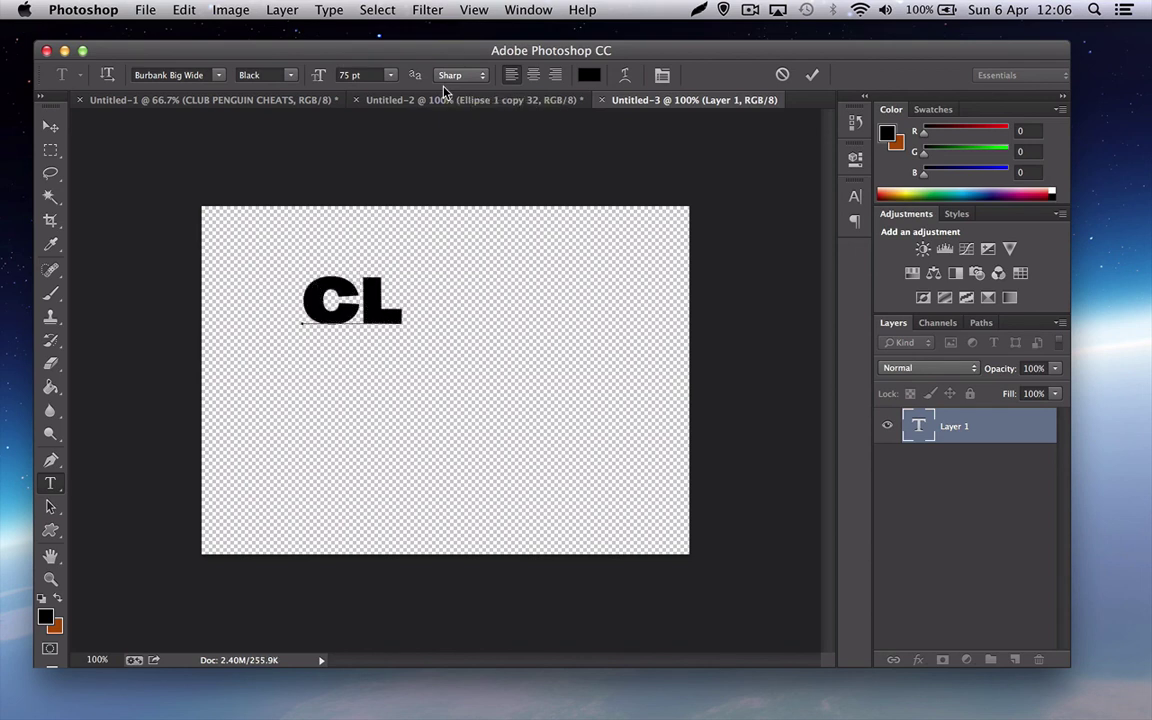
type("CLUB E")
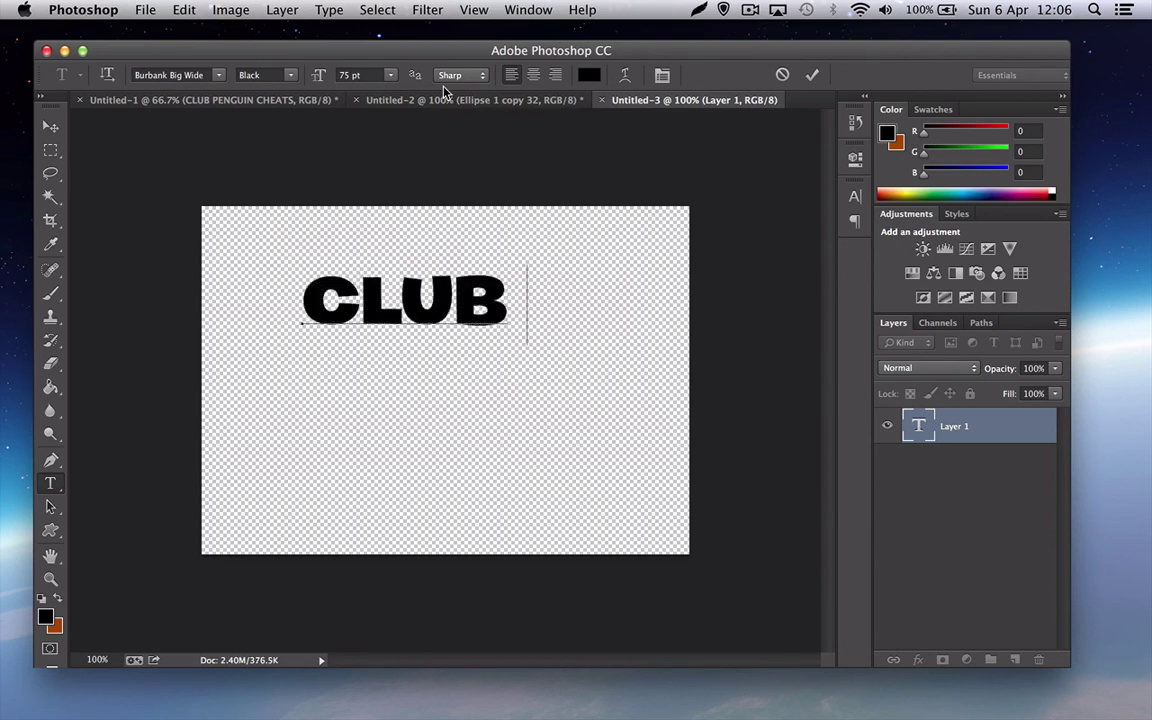
key("BackSpace")
key("BackSpace")
left_click_drag(522, 378, 556, 378)
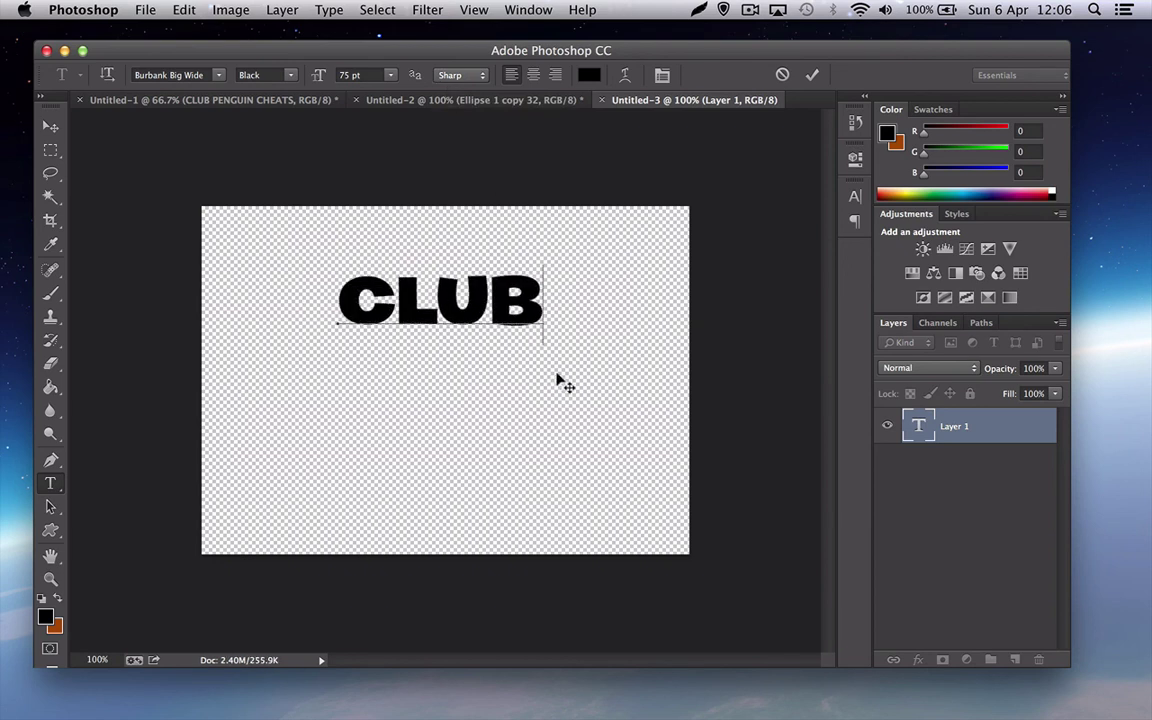
left_click(812, 75)
Add a PENGUIN text layer centred under CLUB
left_click(330, 402)
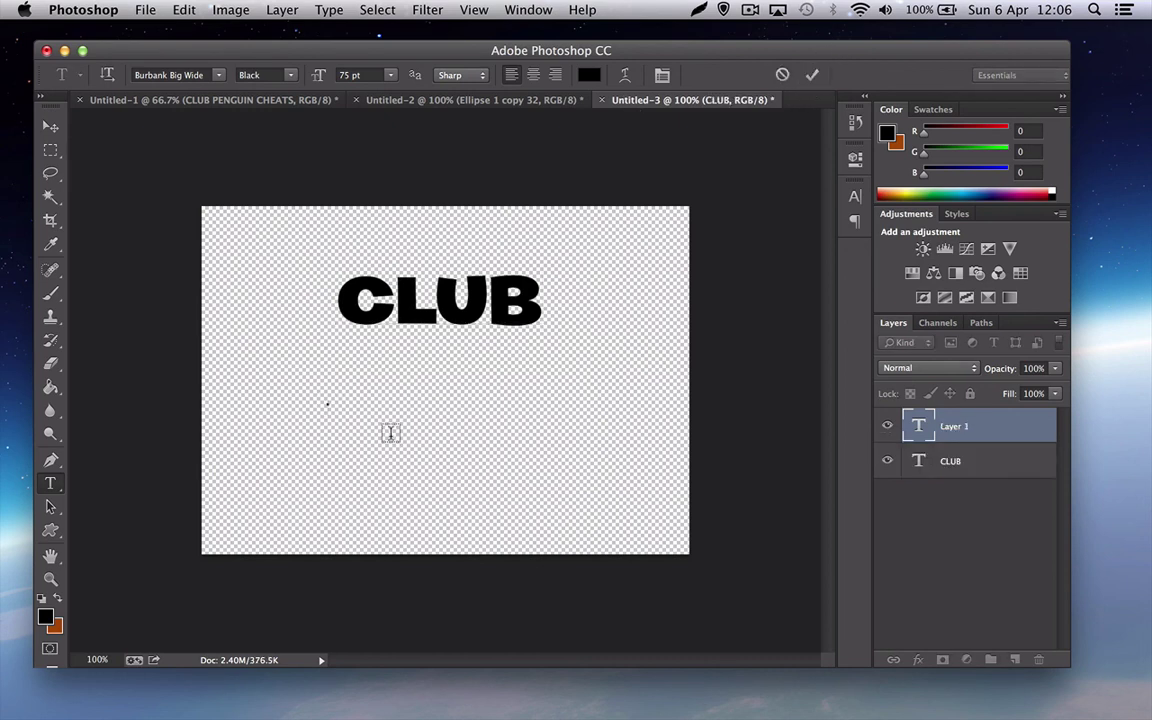
type("E")
key("BackSpace")
type("PENGUIN")
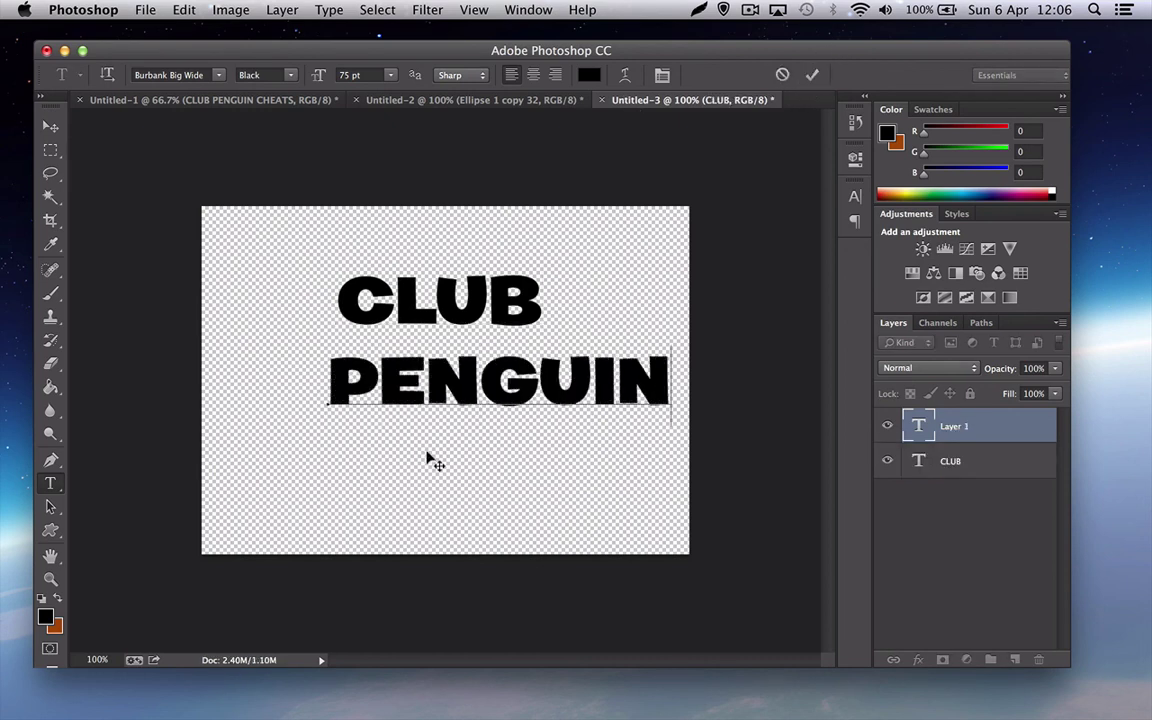
left_click_drag(509, 530, 462, 513)
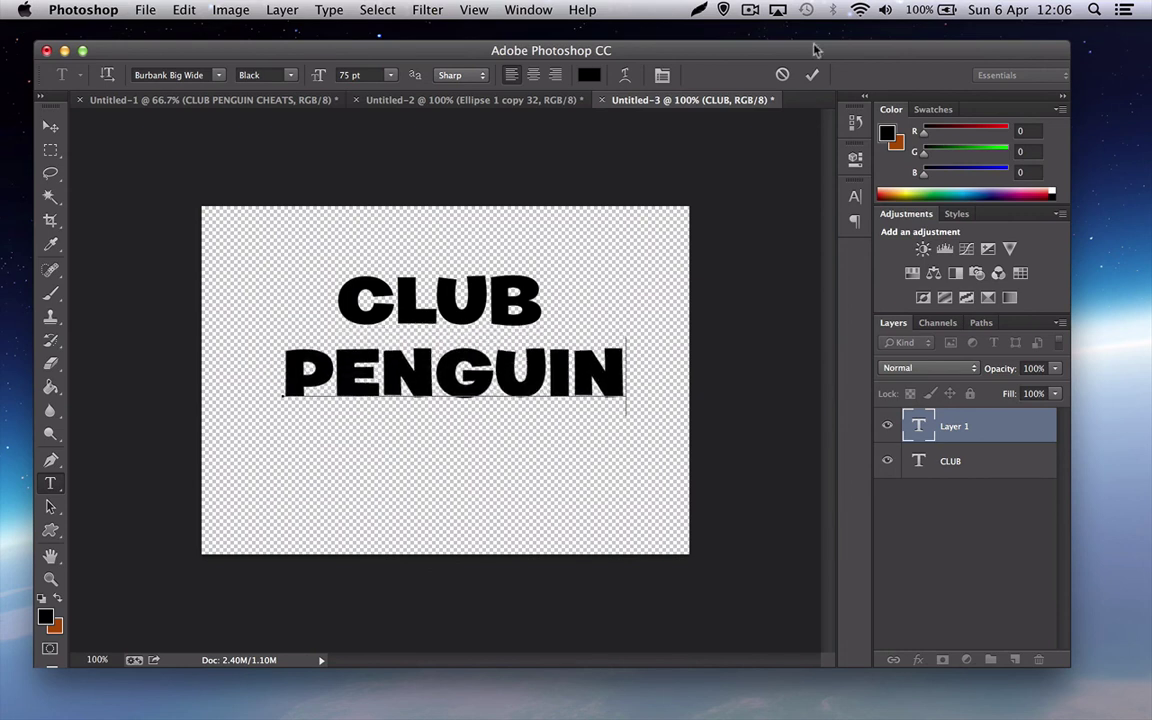
key("super+Return")
Add a CHEATS text layer centred below PENGUIN
left_click(394, 480)
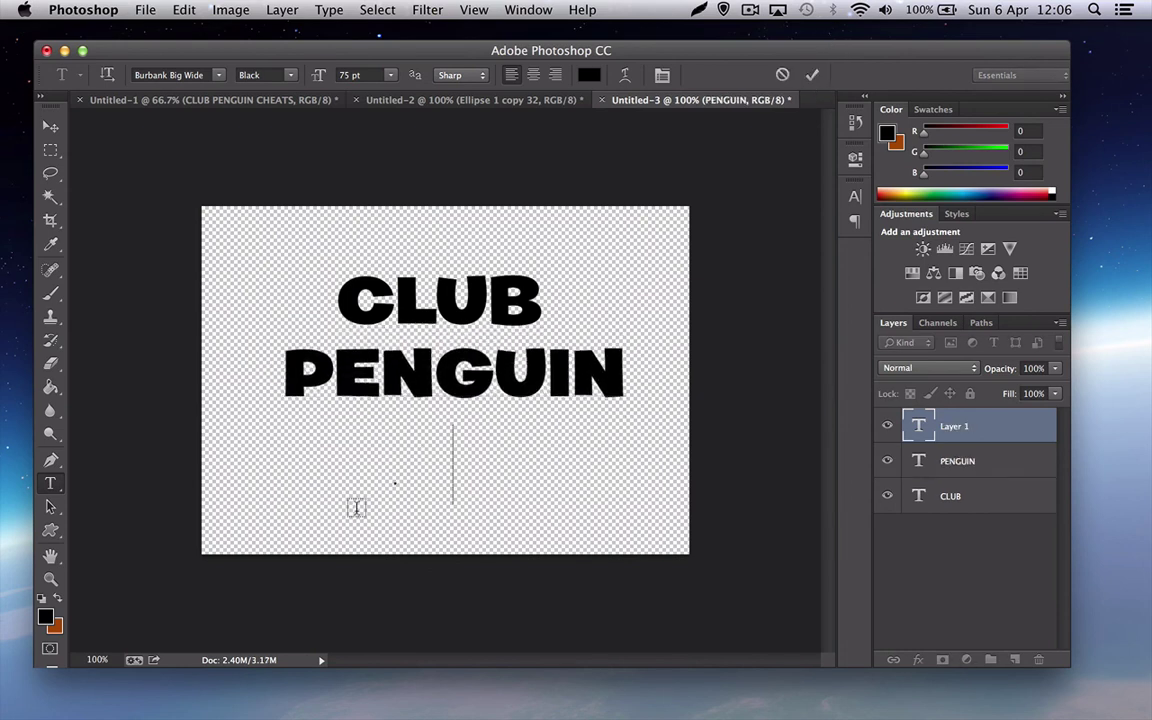
type("CHEATS")
left_click_drag(557, 562, 442, 558)
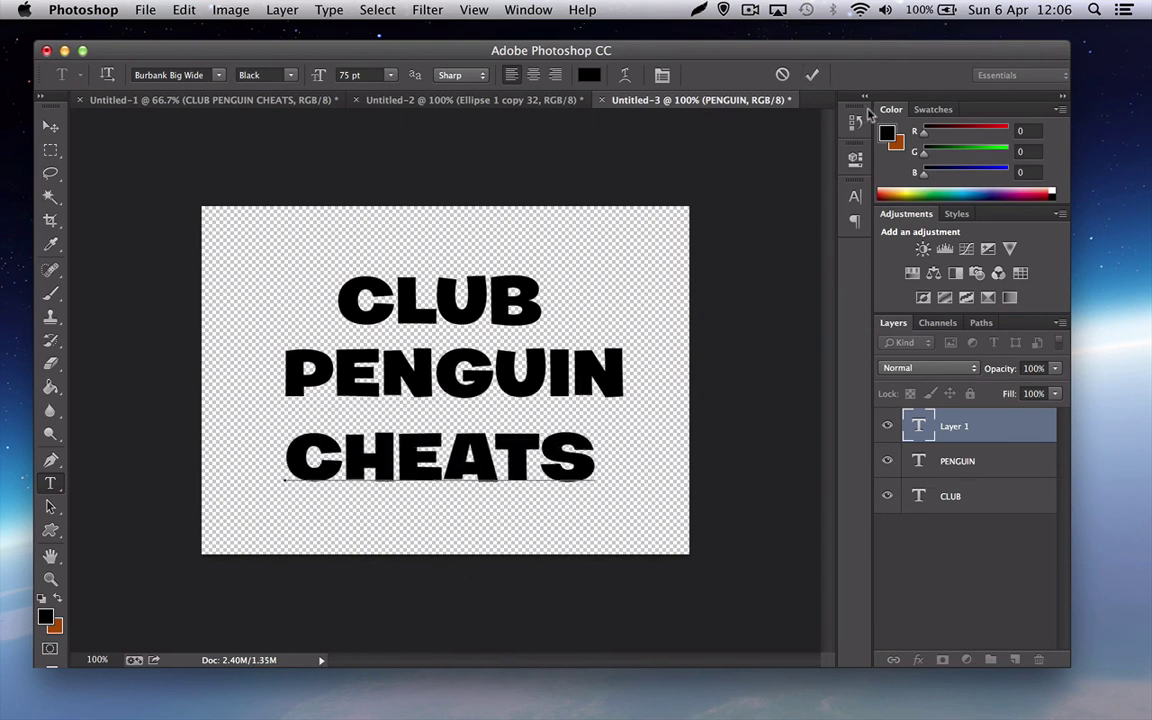
left_click(812, 75)
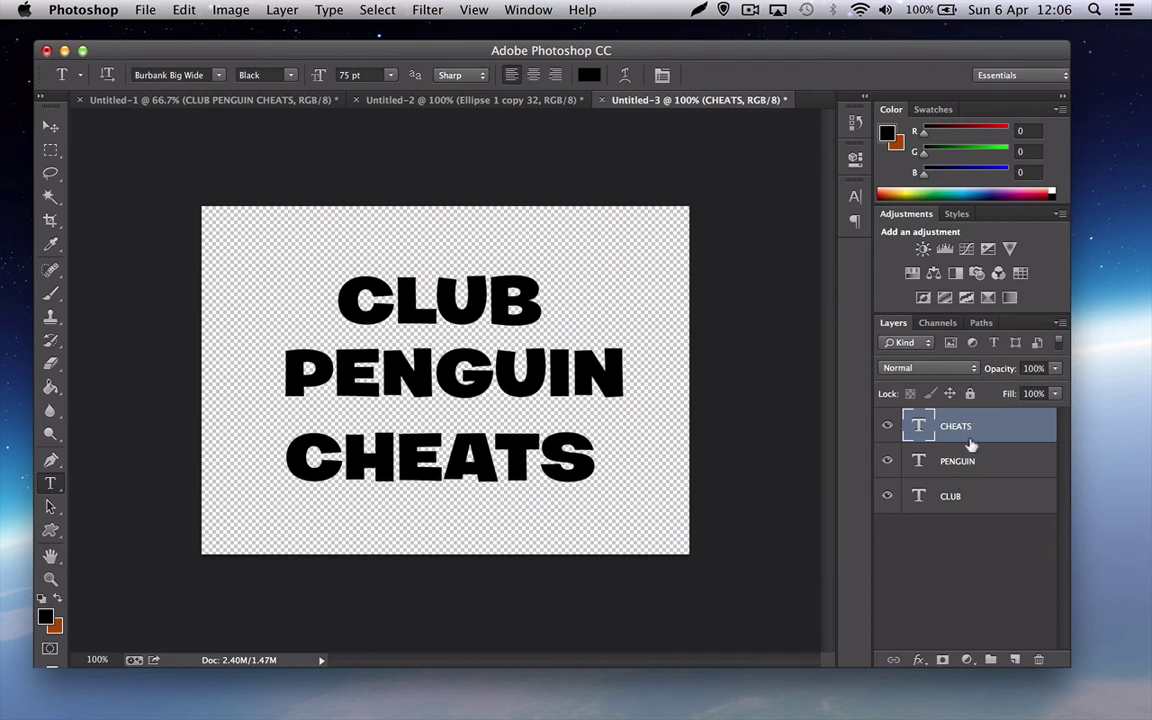
Give the CLUB layer an orange-to-yellow gradient overlay
left_click(970, 495)
right_click(972, 495)
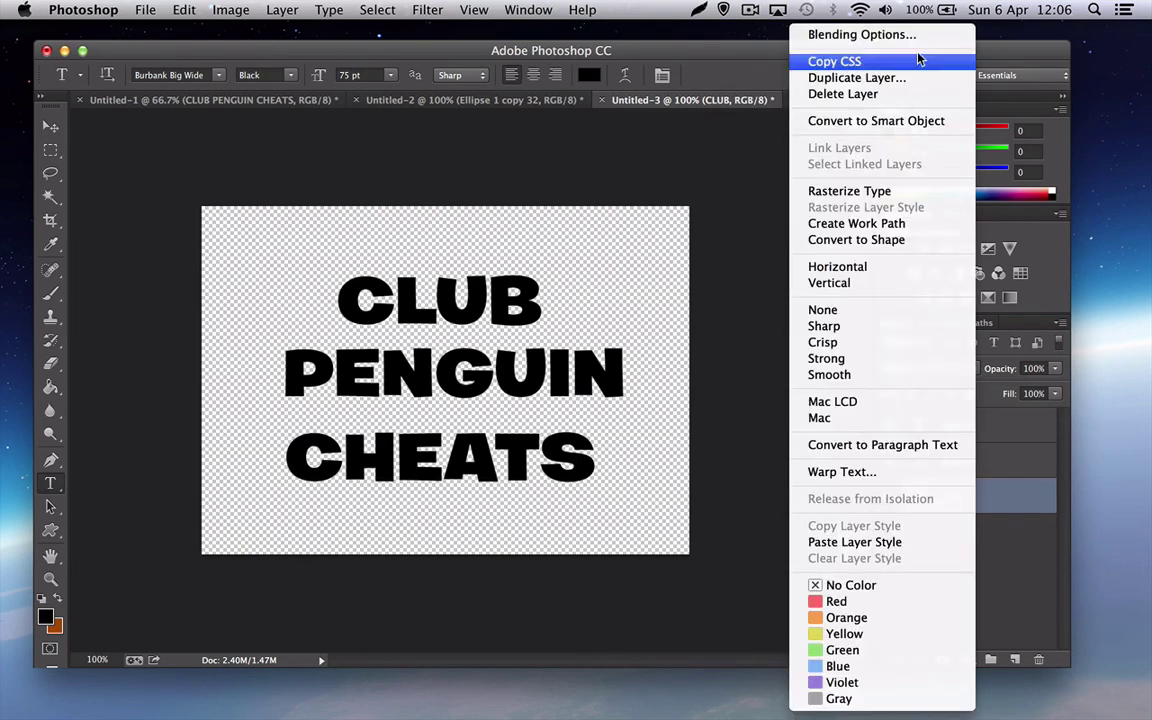
left_click(870, 35)
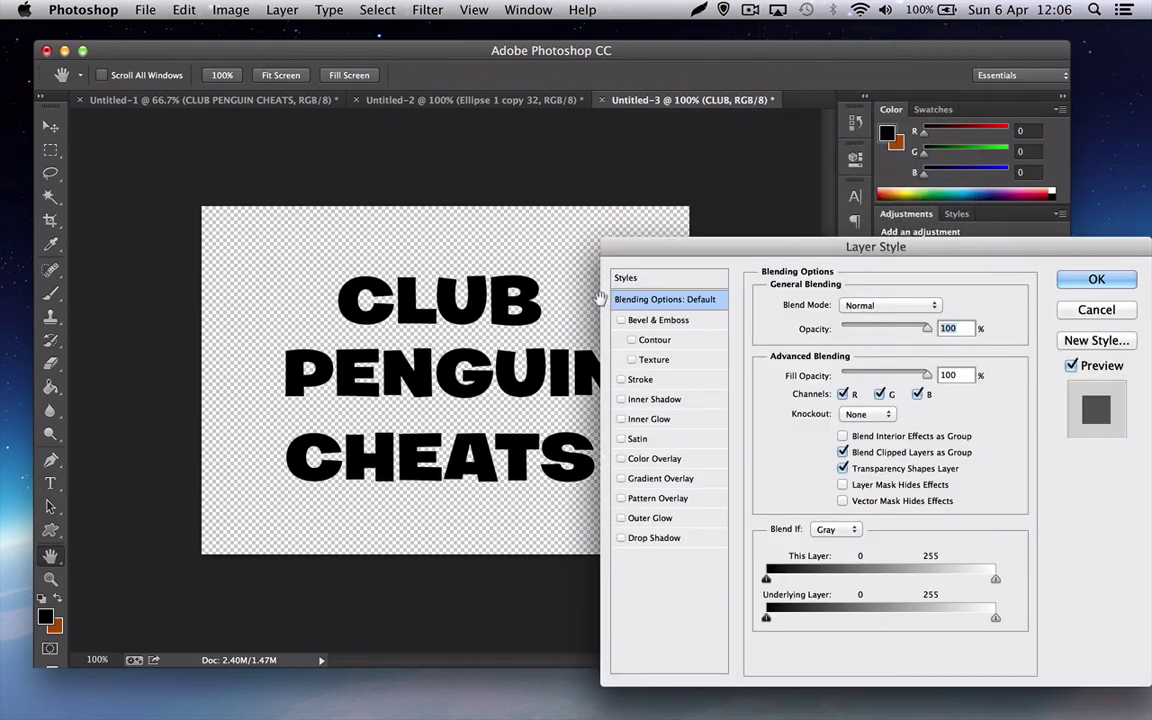
left_click(621, 479)
left_click(650, 478)
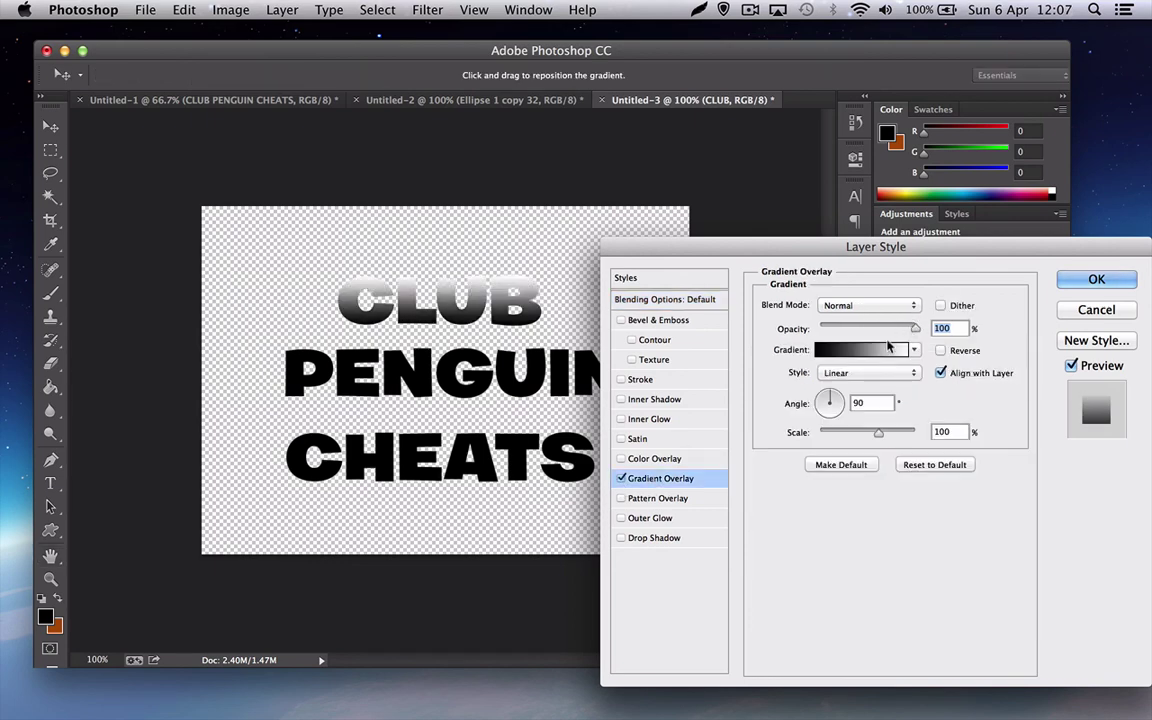
left_click(790, 320)
left_click(884, 216)
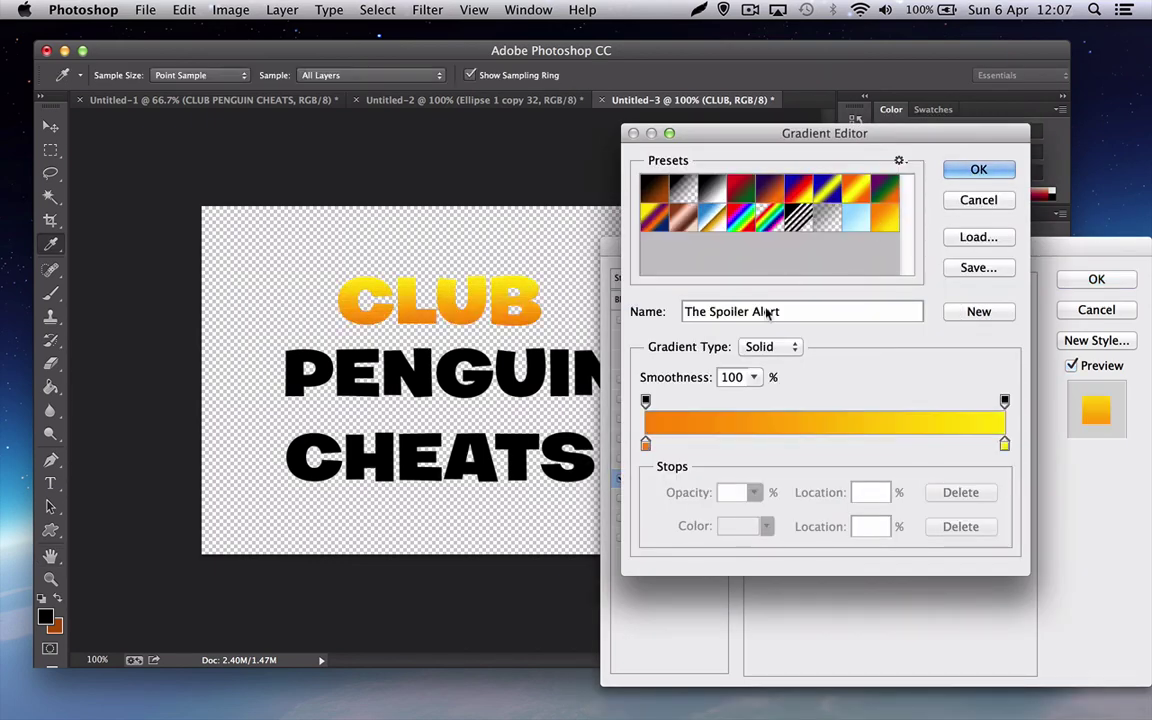
left_click(645, 445)
left_click(745, 526)
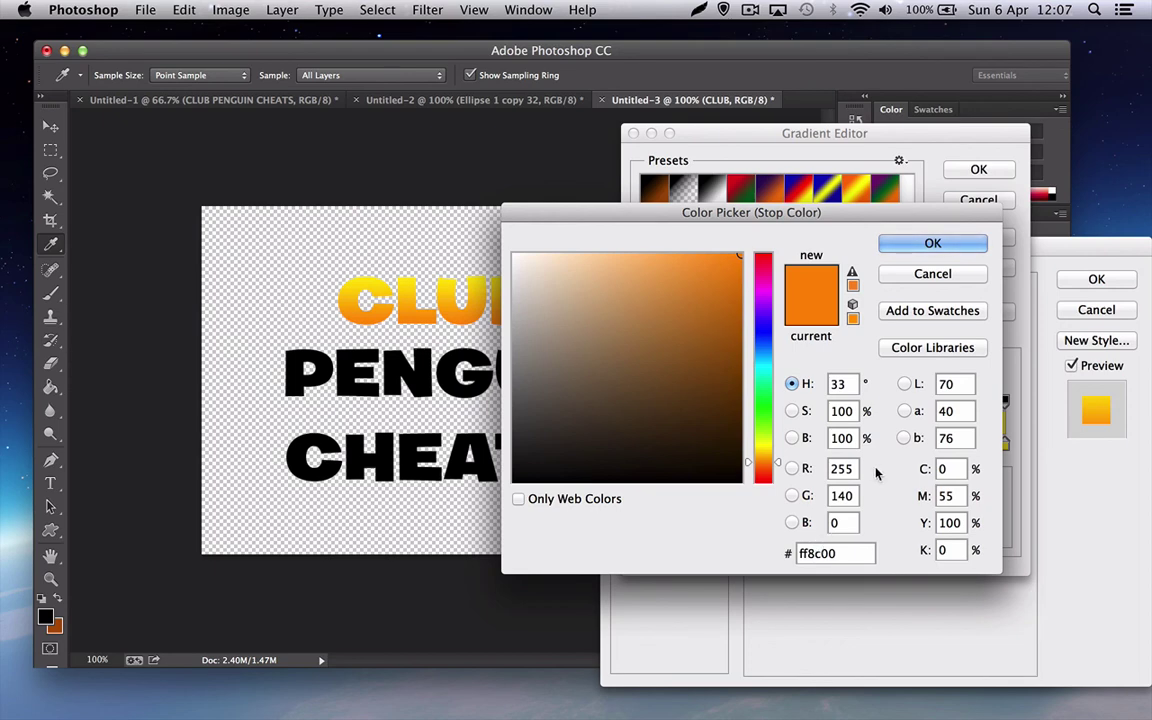
left_click(889, 246)
left_click(1004, 444)
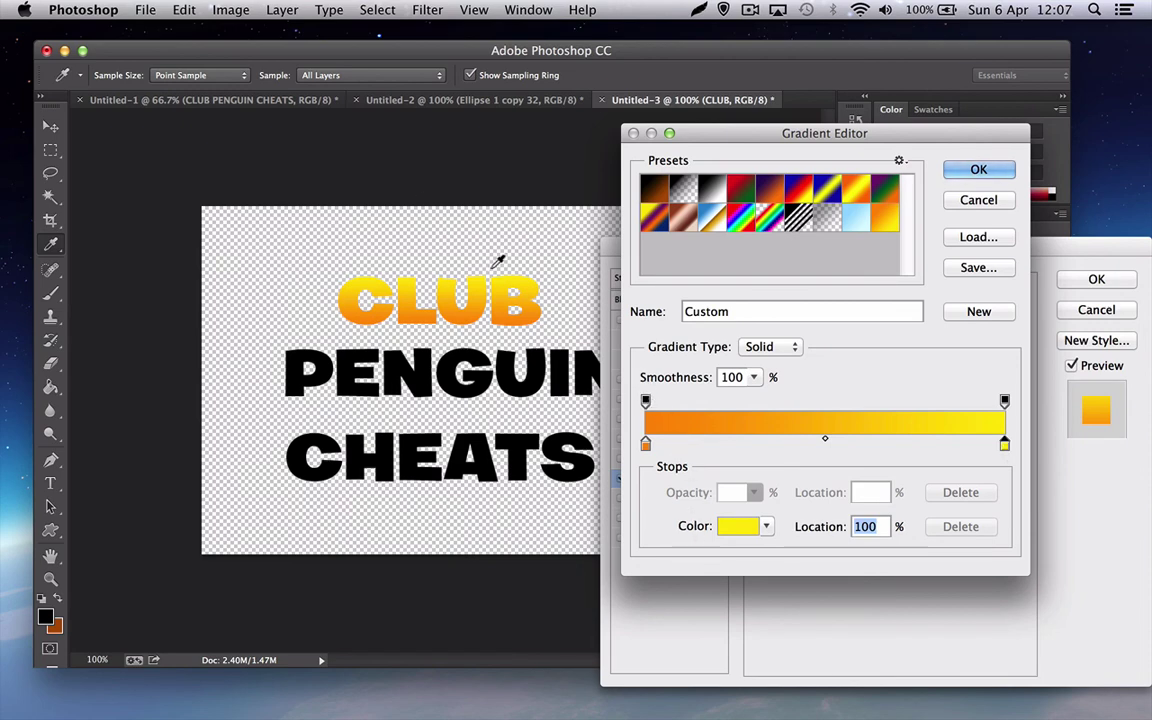
left_click(738, 526)
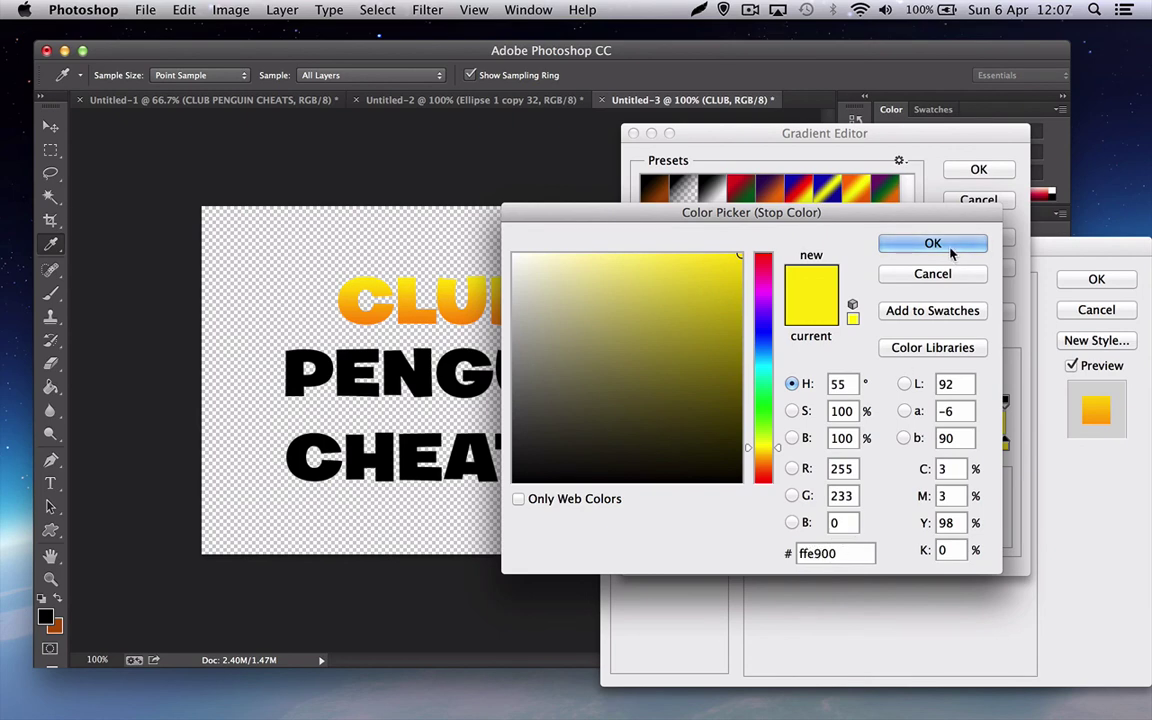
left_click(903, 243)
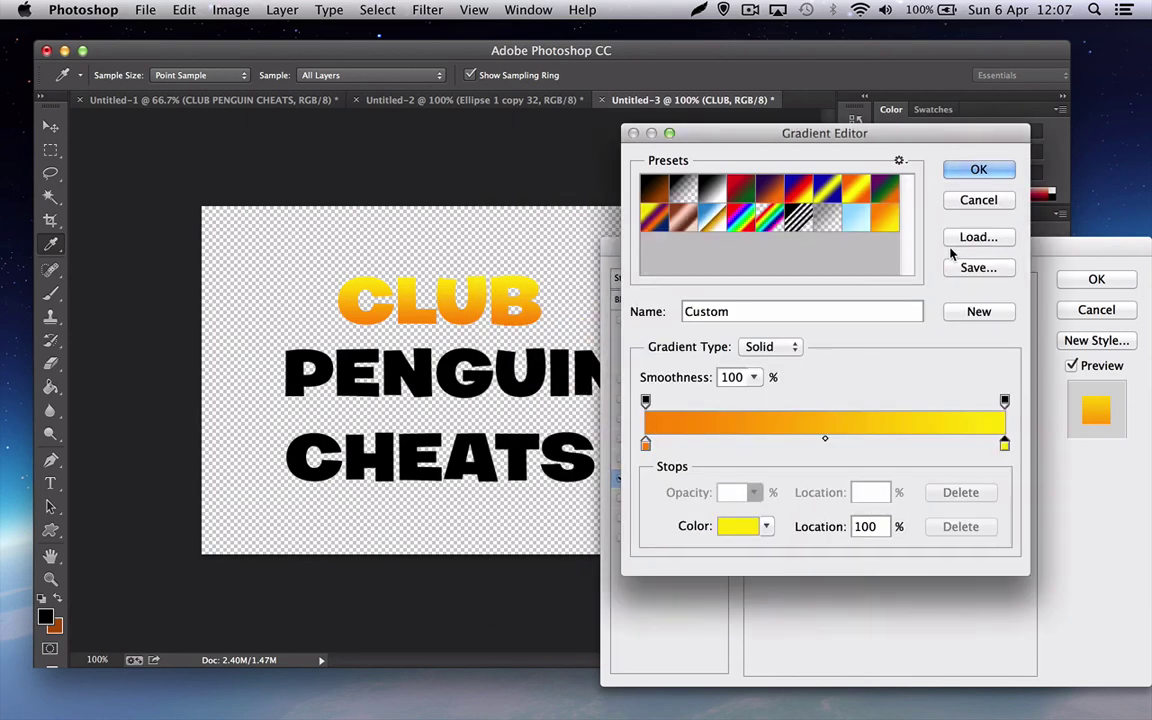
left_click(979, 170)
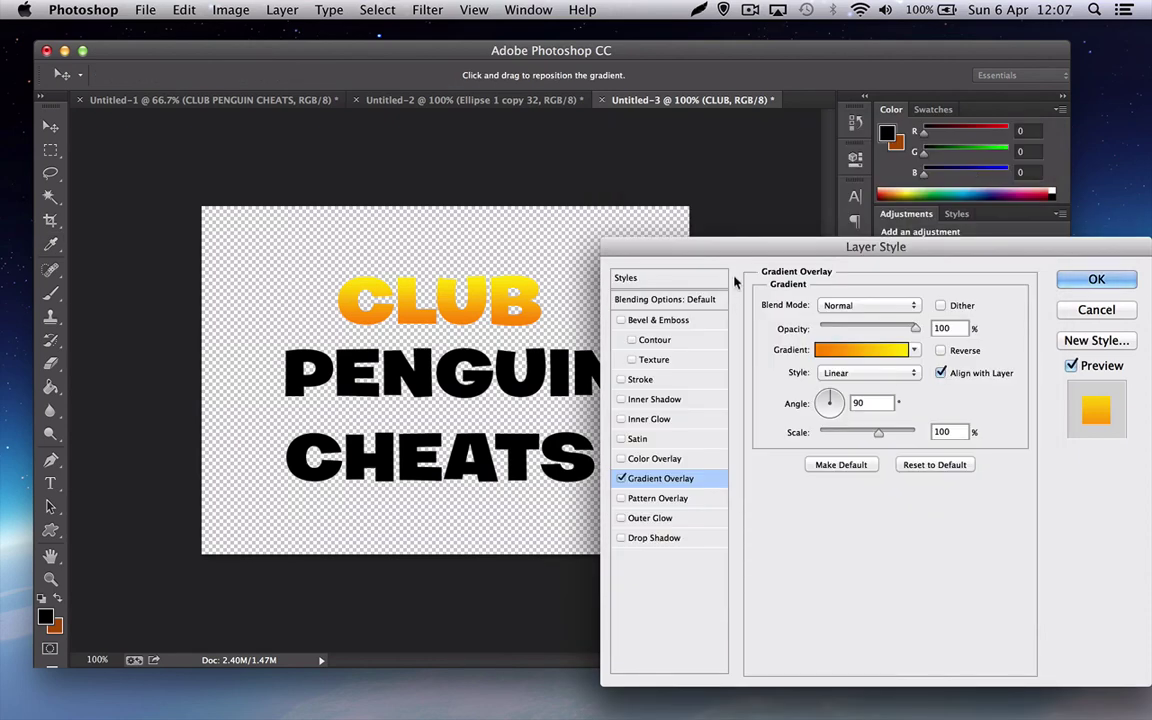
Add a 6 px outside stroke to CLUB in brown #ae5100
left_click_drag(781, 249, 567, 196)
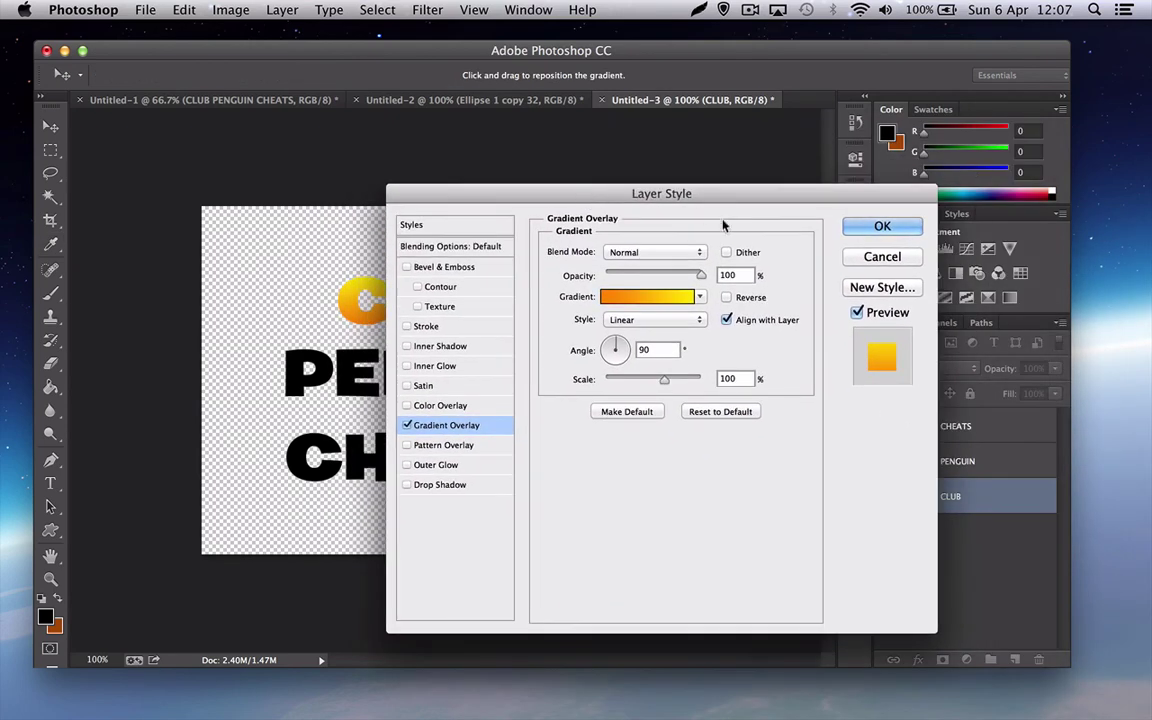
left_click(410, 326)
left_click(430, 328)
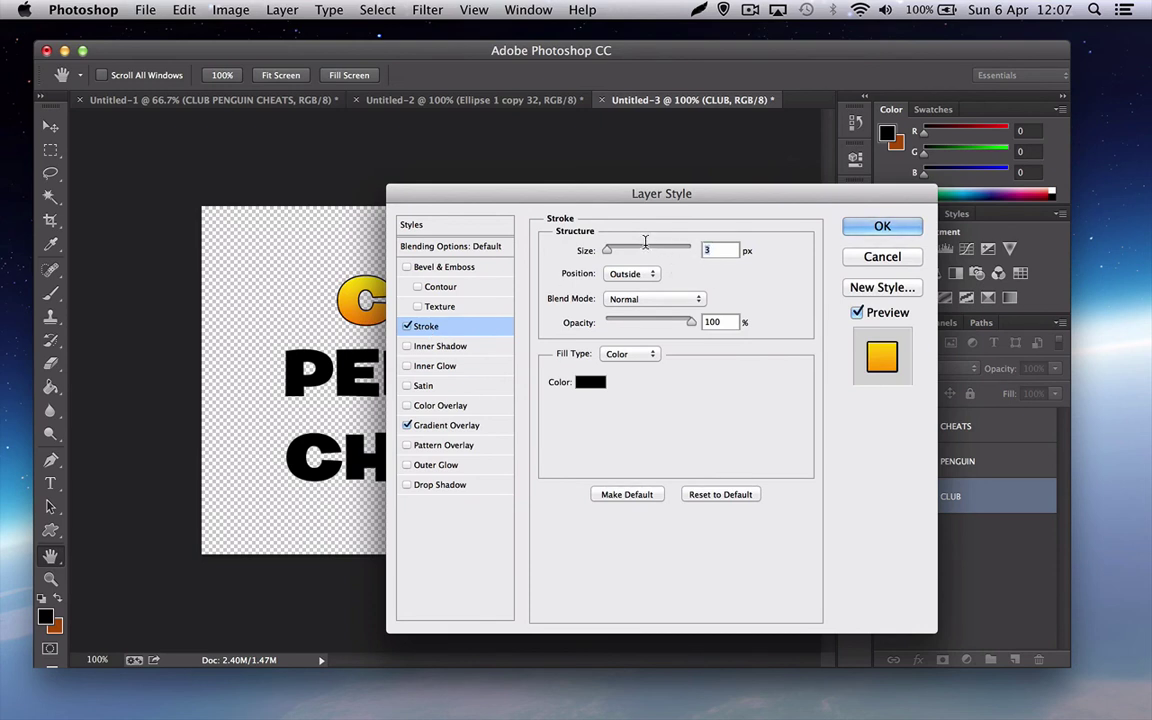
type("8")
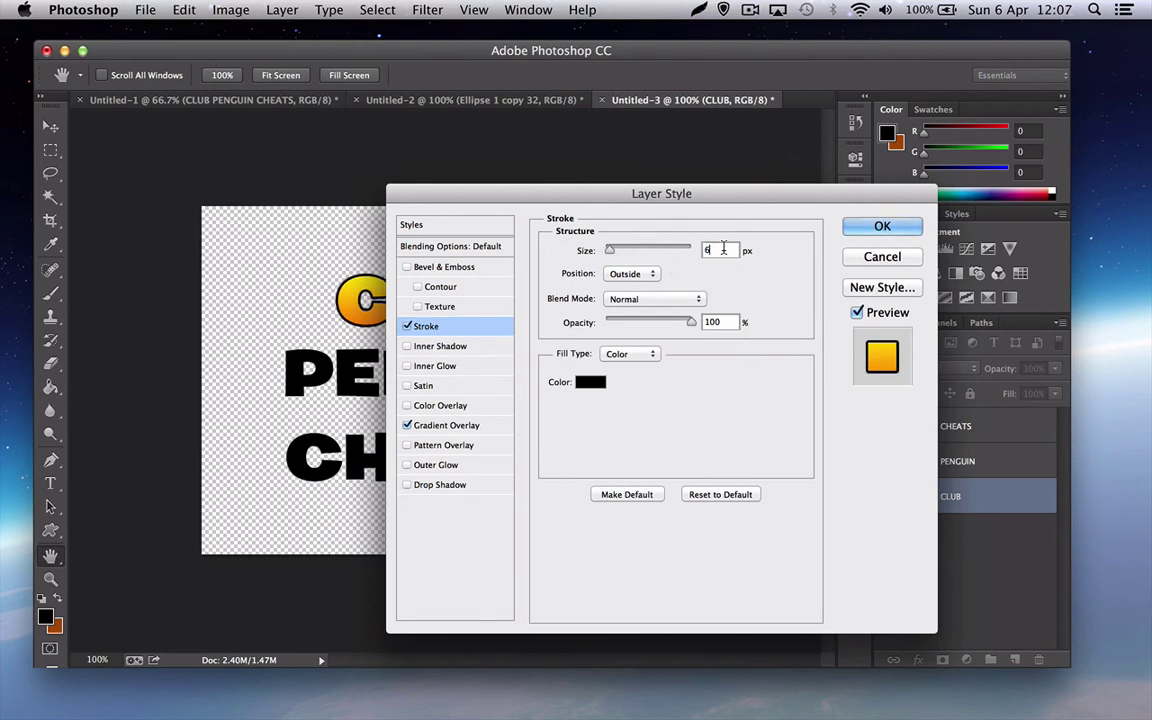
key("BackSpace")
type("6")
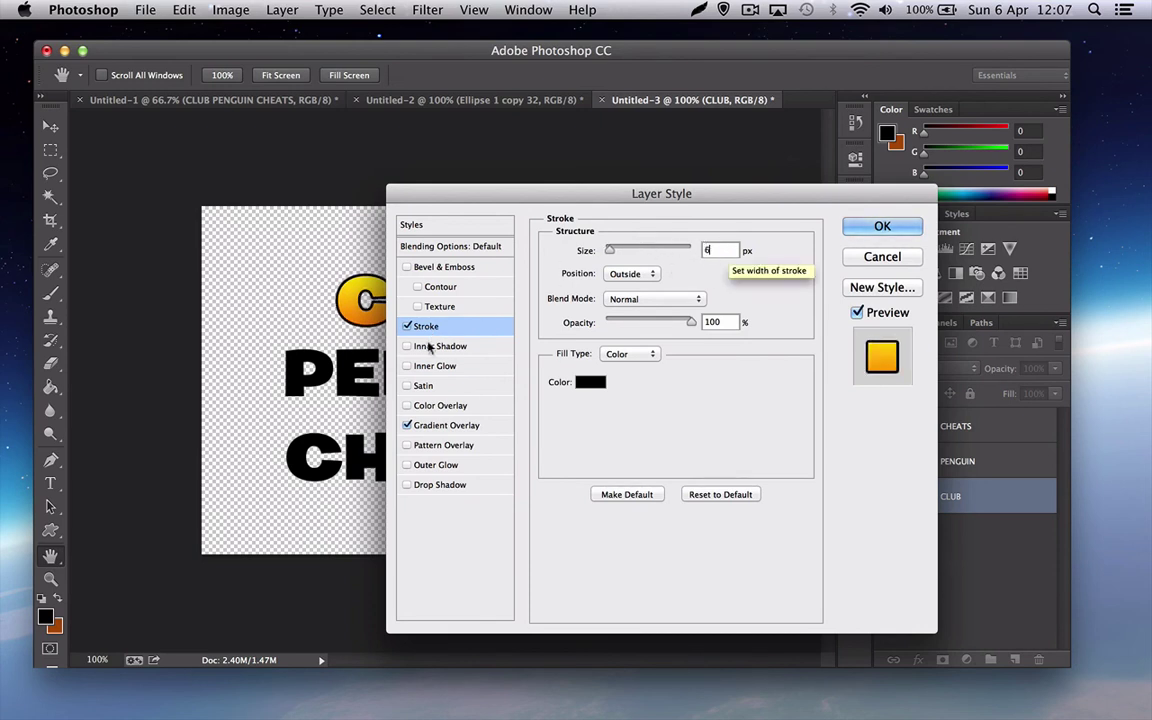
left_click(590, 381)
left_click(55, 624)
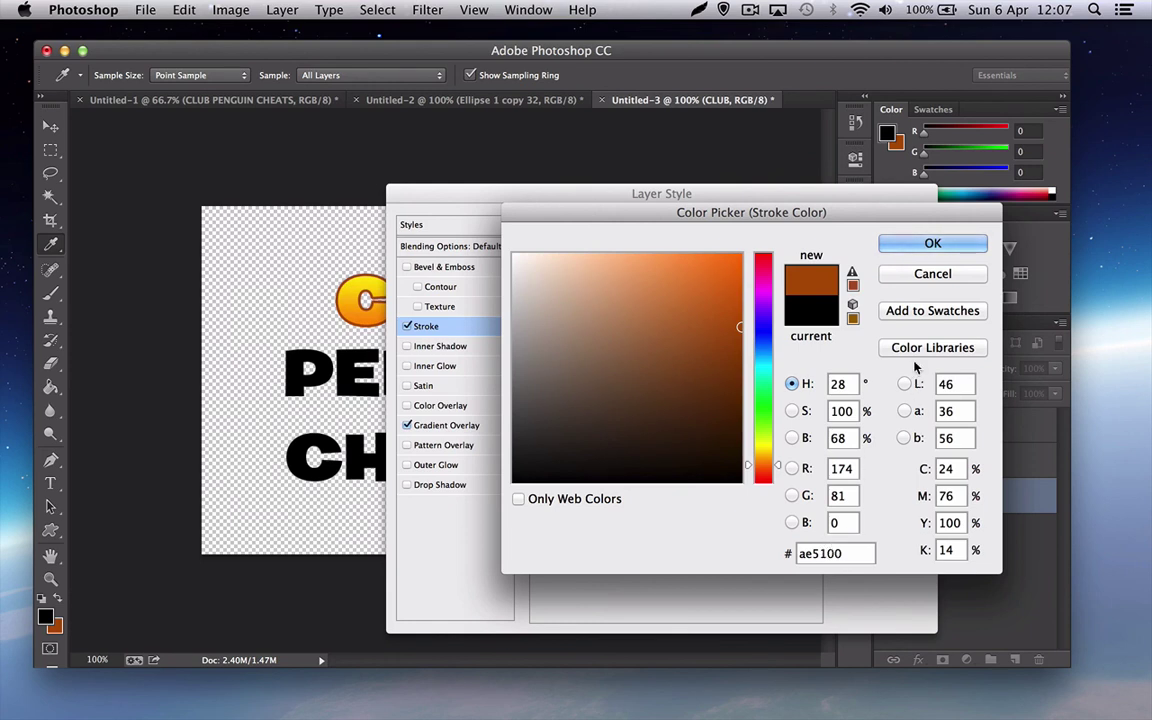
left_click(955, 243)
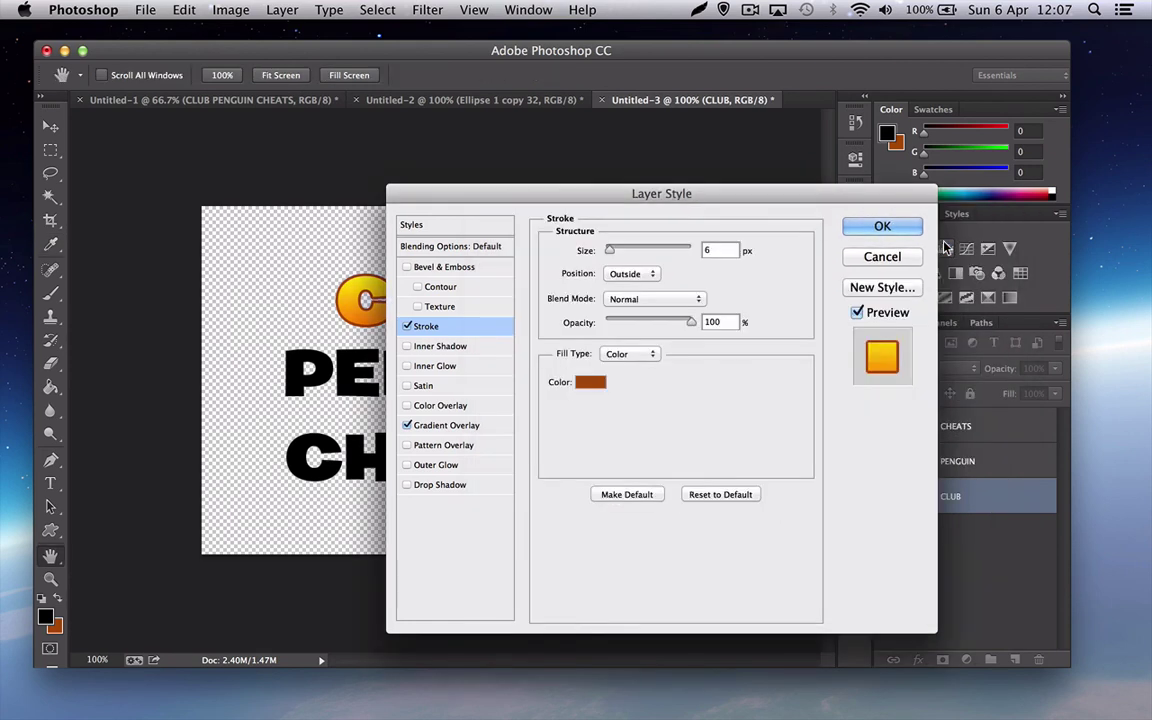
Apply CLUB's style, then copy and paste it onto PENGUIN and CHEATS
left_click(851, 233)
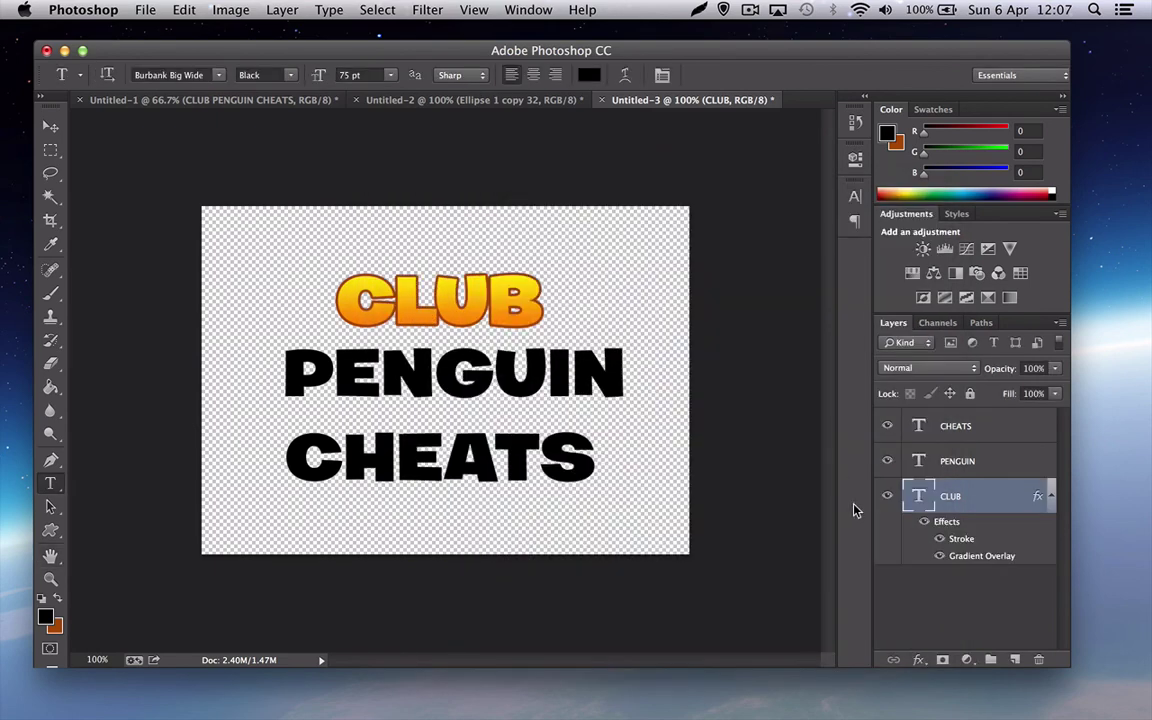
right_click(978, 502)
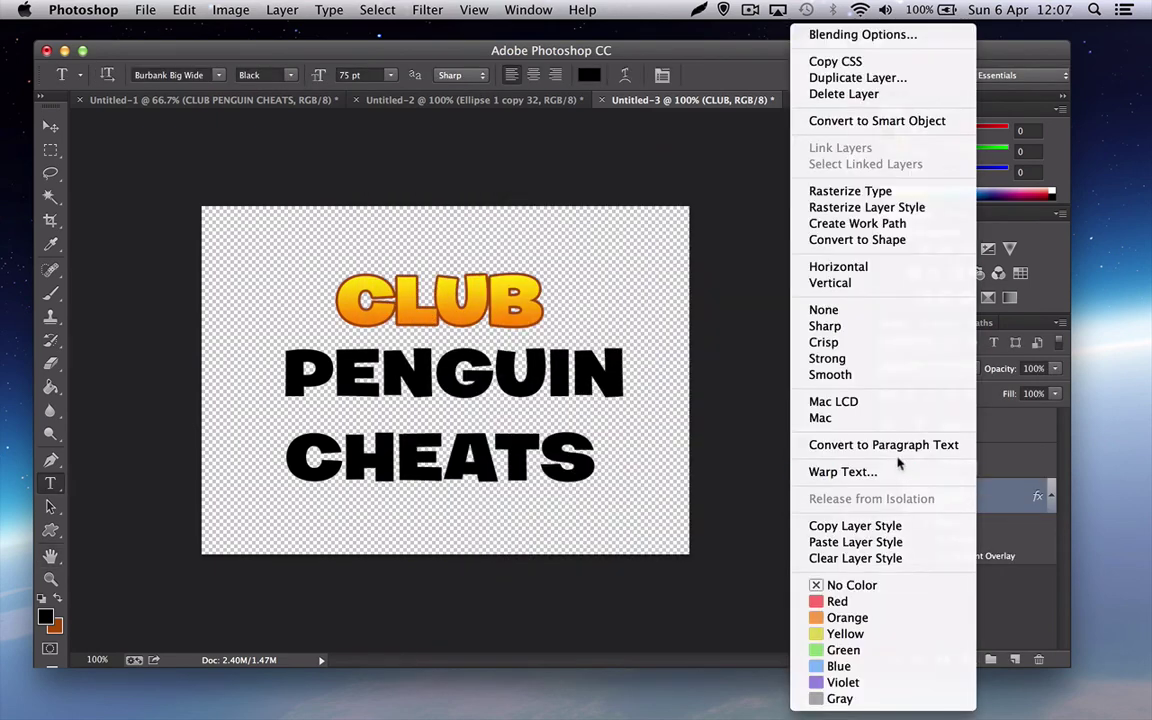
left_click(905, 524)
right_click(983, 455)
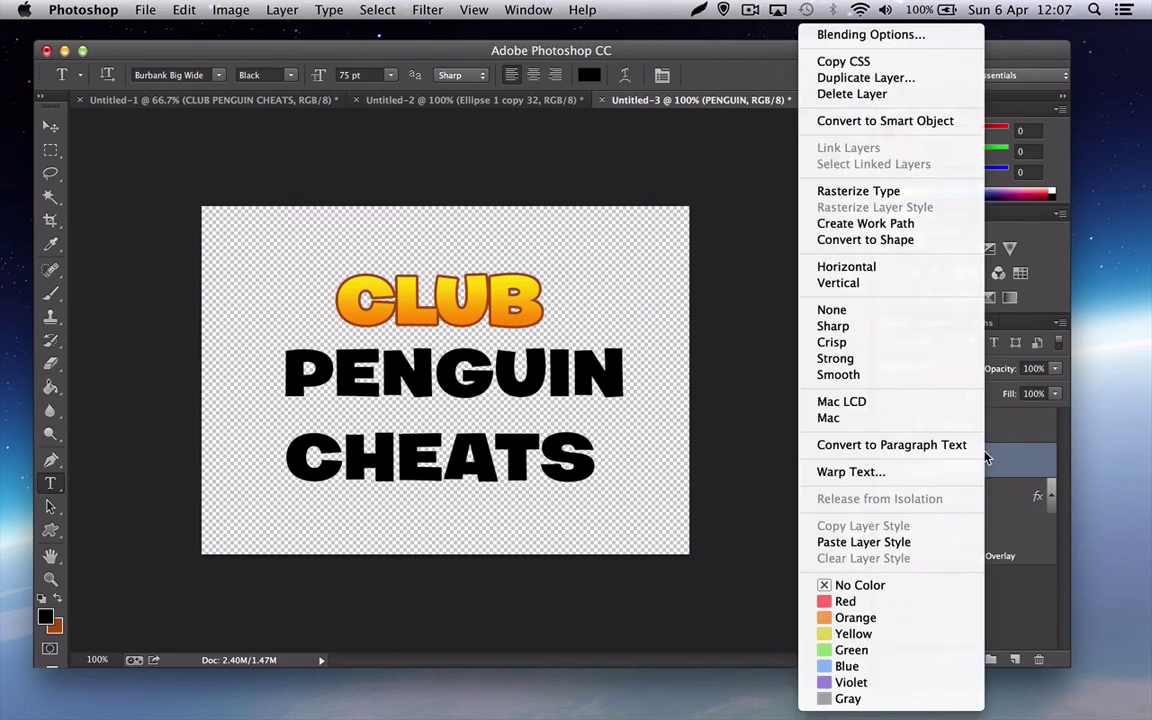
left_click(890, 541)
left_click(998, 428)
right_click(998, 428)
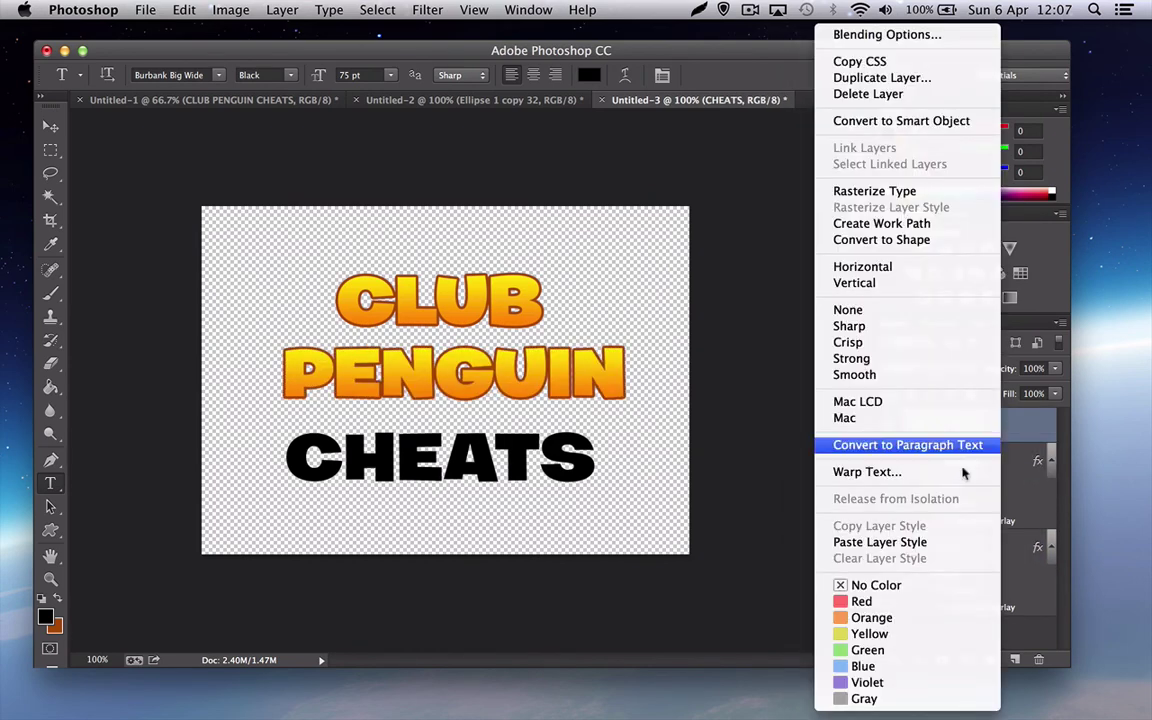
left_click(885, 540)
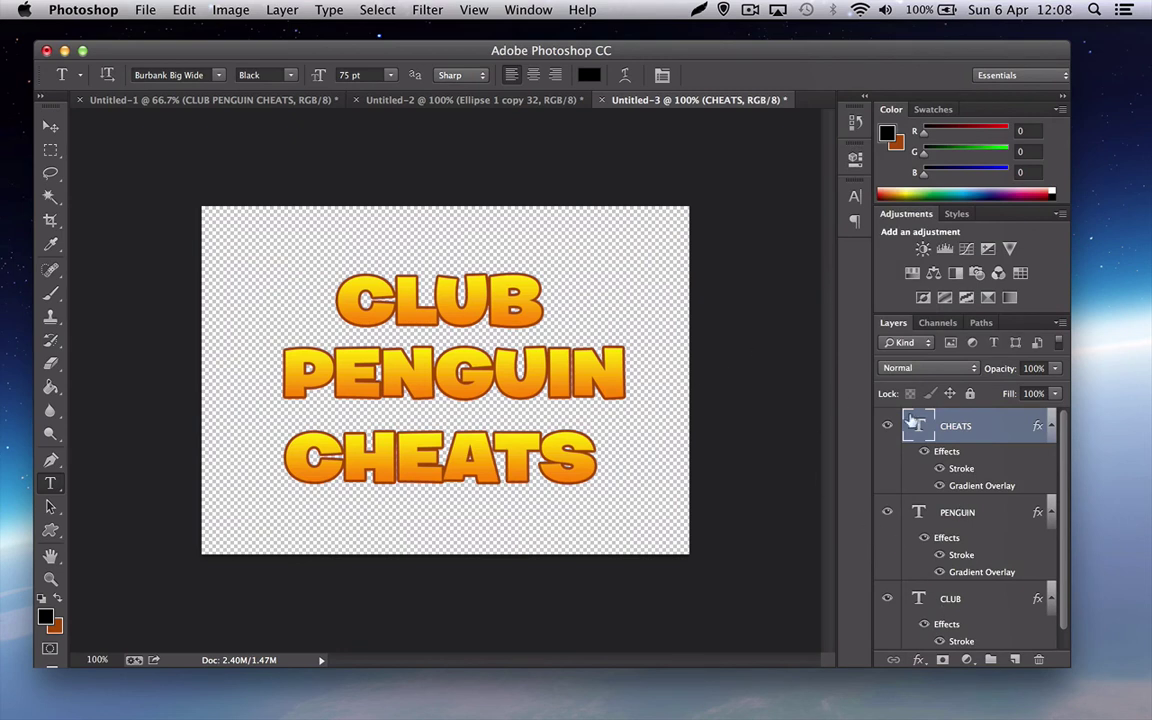
Select all three word layers and rasterize their layer styles
scroll(945, 520, "down", 1)
left_click(979, 584)
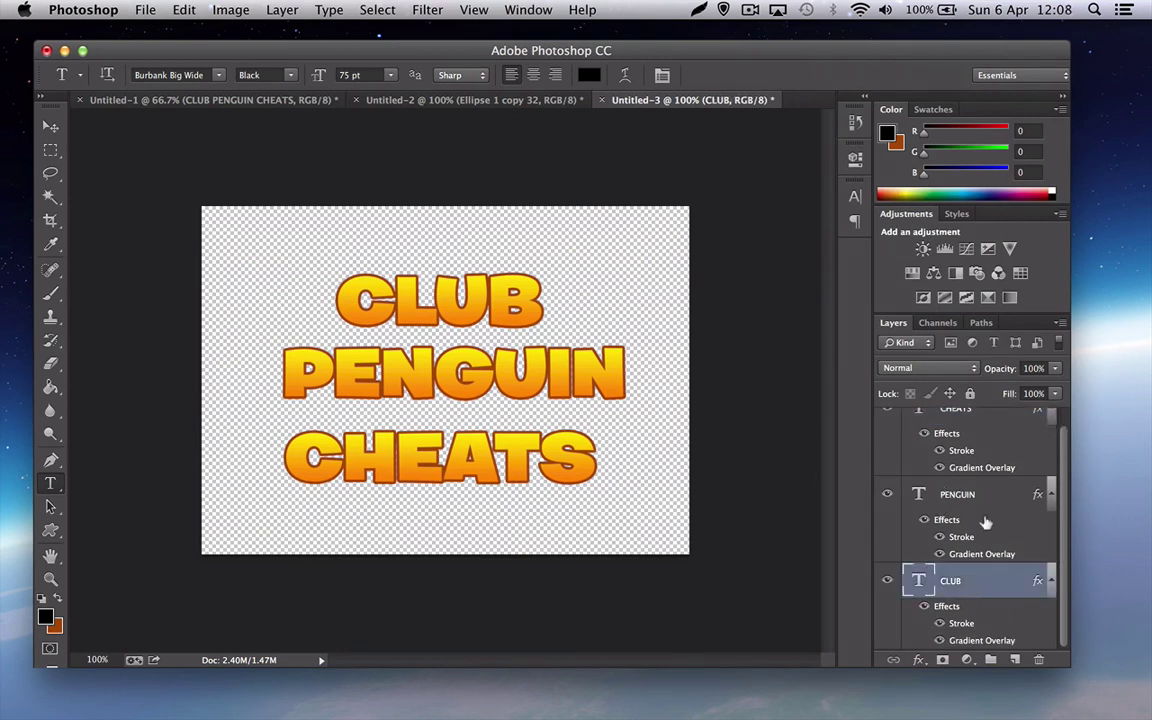
scroll(960, 412, "up", 1)
left_click(981, 422, "shift")
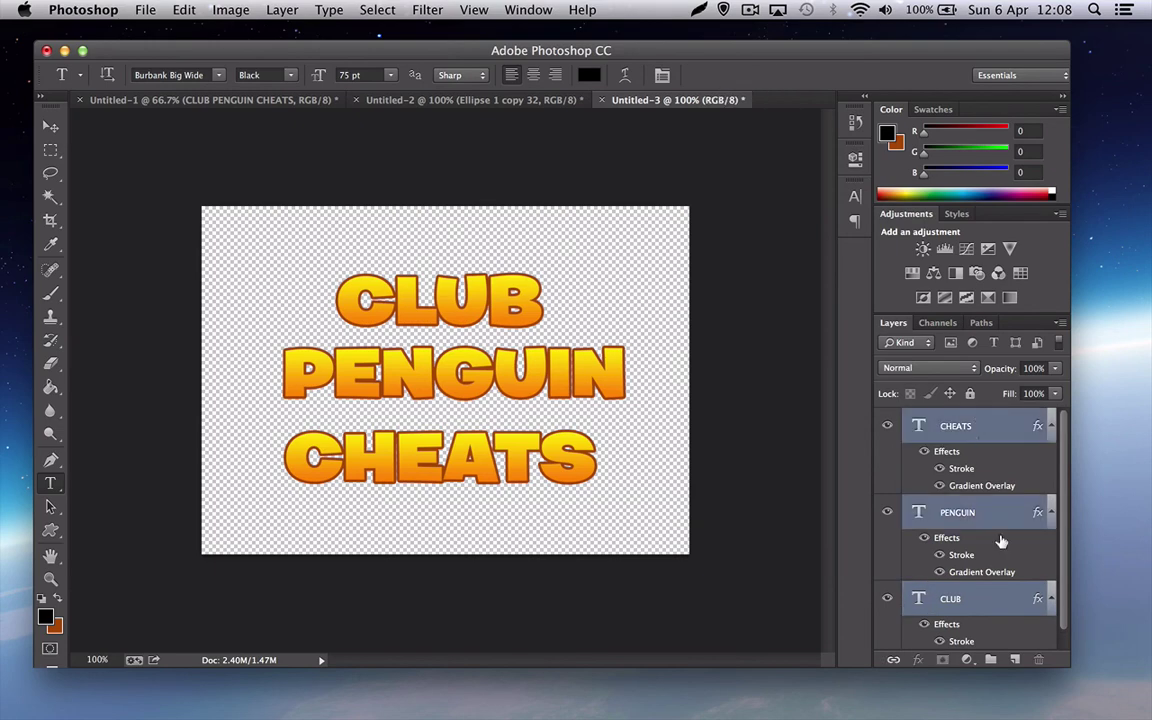
left_click(987, 575)
scroll(985, 575, "down", 1)
left_click(985, 582)
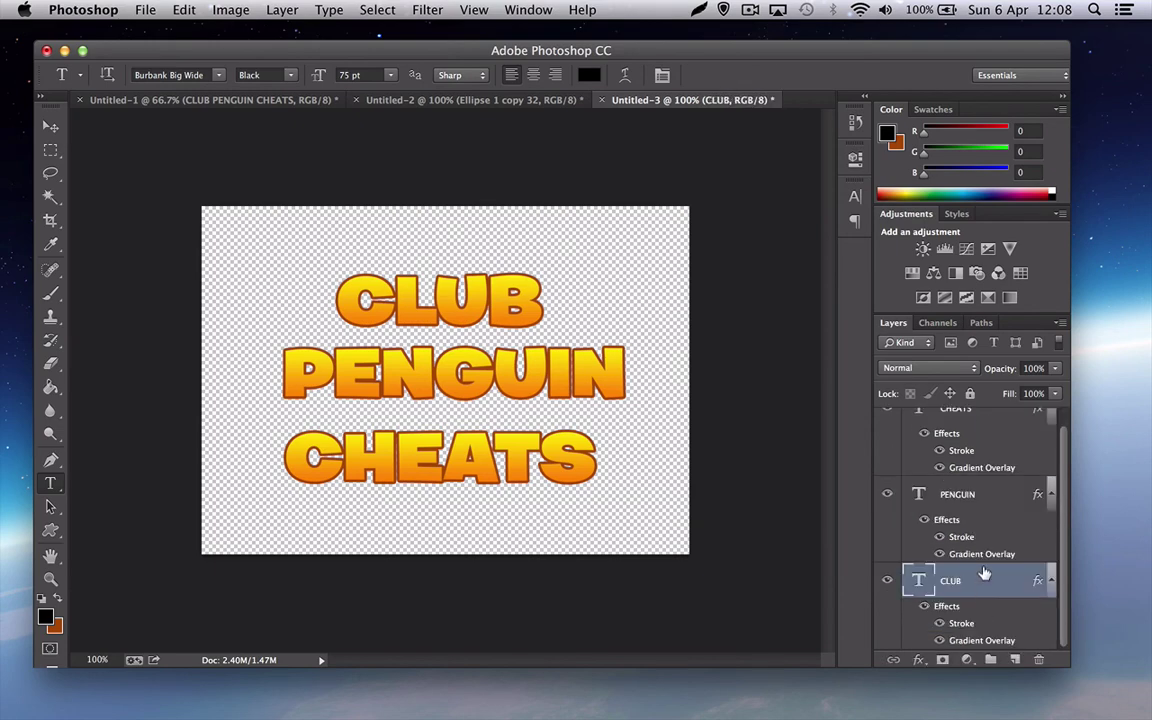
scroll(997, 443, "up", 1)
left_click(982, 422, "shift")
right_click(982, 422)
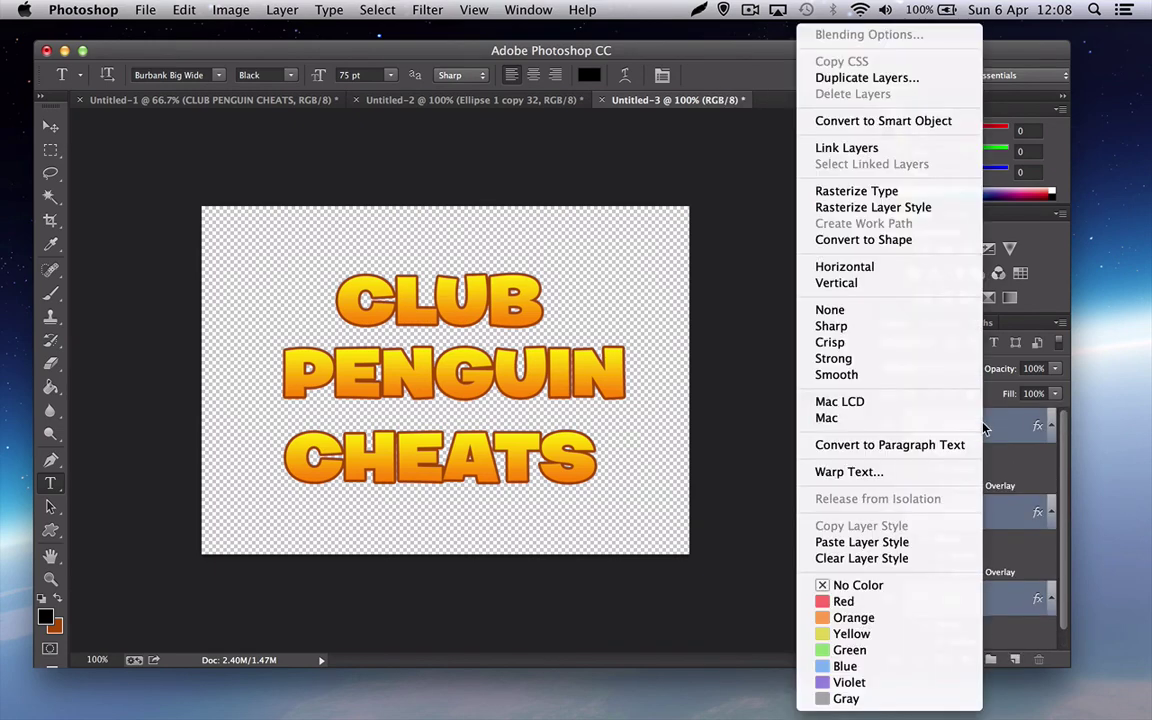
left_click(897, 208)
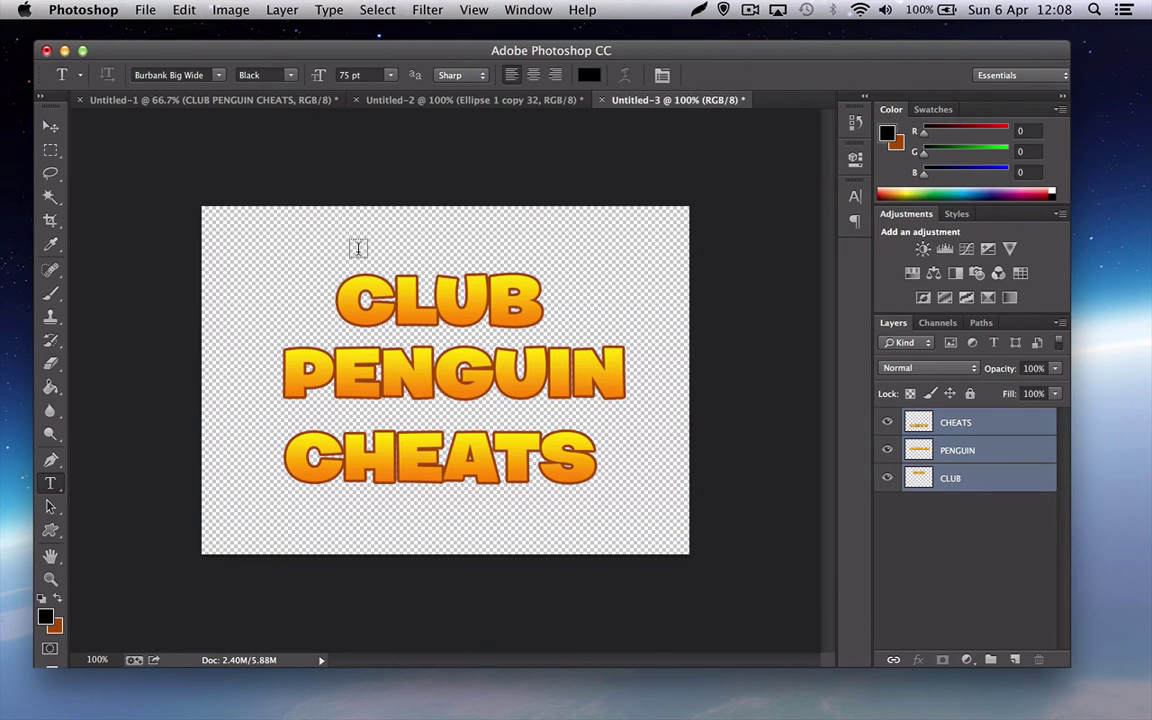
Move PENGUIN and CHEATS up so the three lines sit closer together
left_click(52, 124)
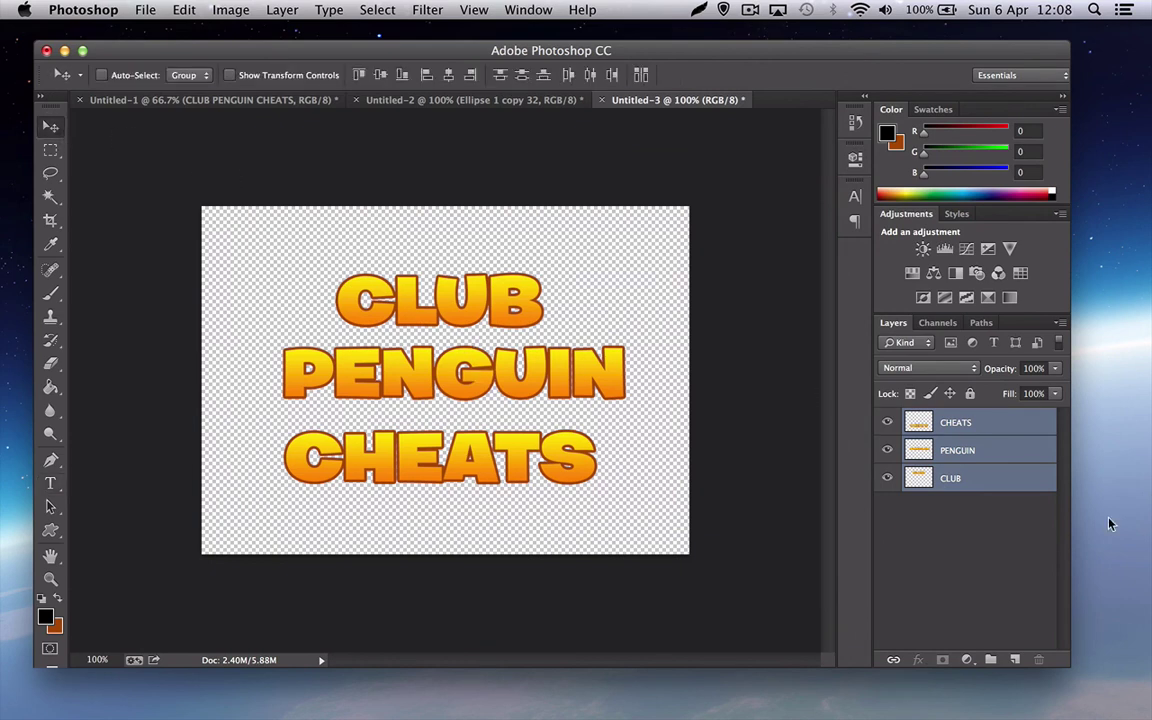
left_click(1018, 452)
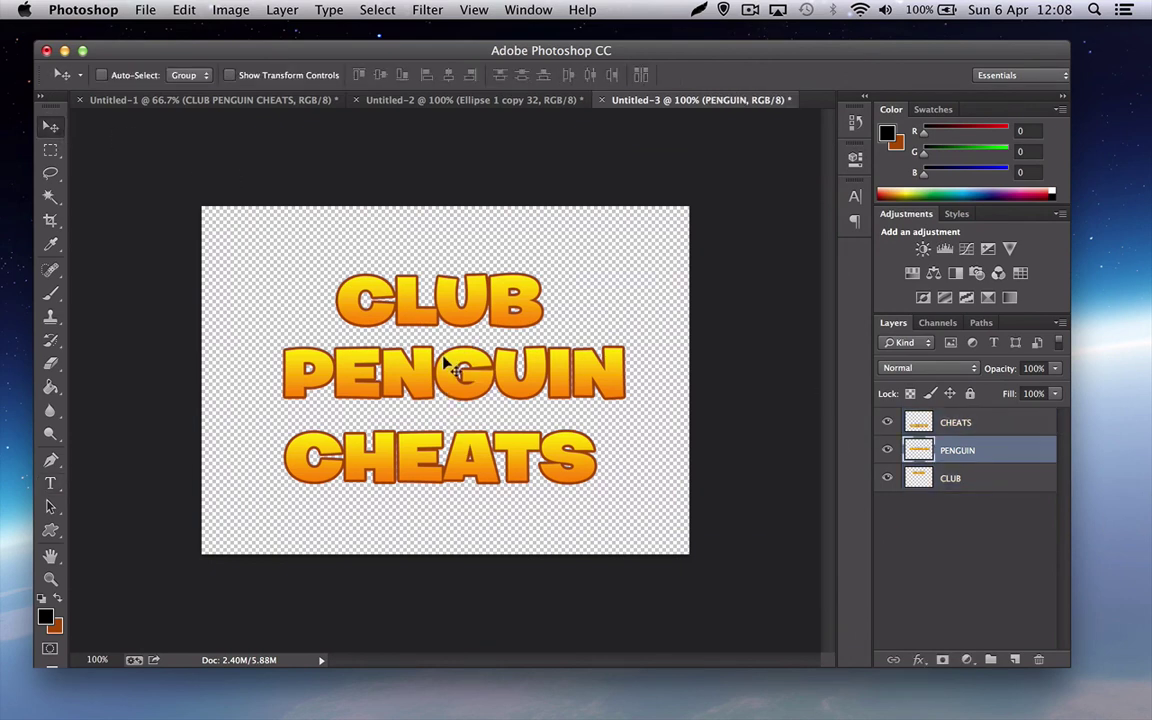
left_click_drag(400, 326, 400, 320)
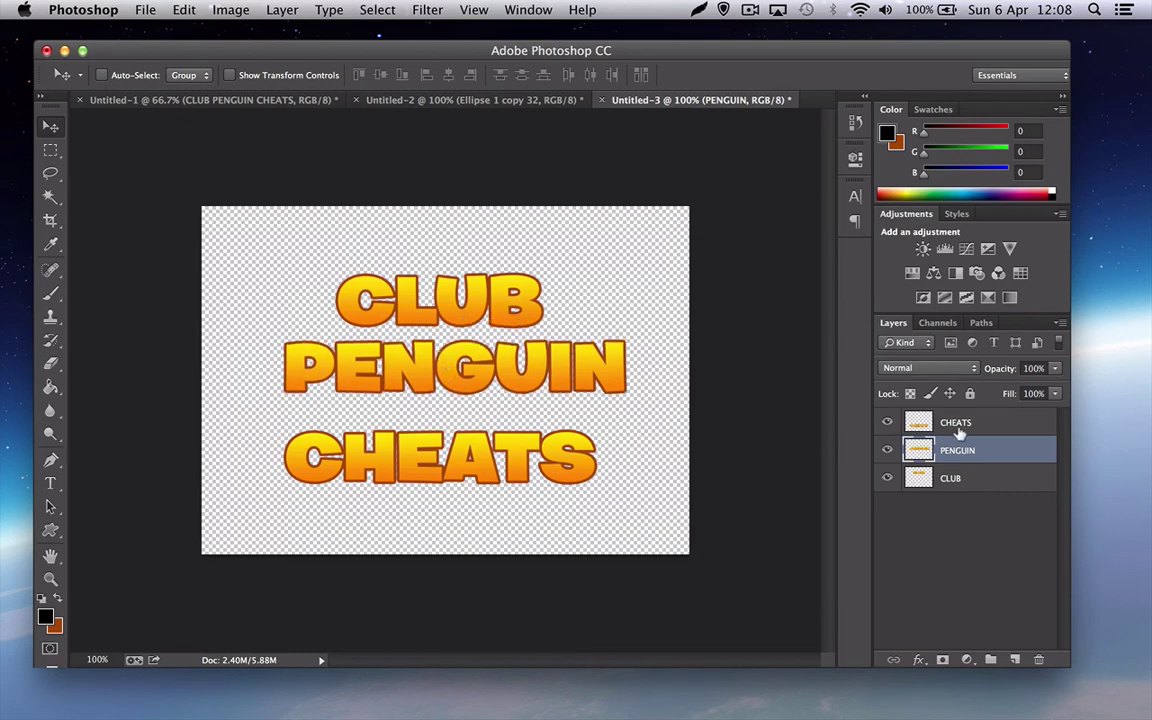
left_click(945, 422)
left_click_drag(459, 449, 475, 424)
Add a 9 px black stroke to CLUB through Blending Options
left_click(967, 471)
right_click(967, 471)
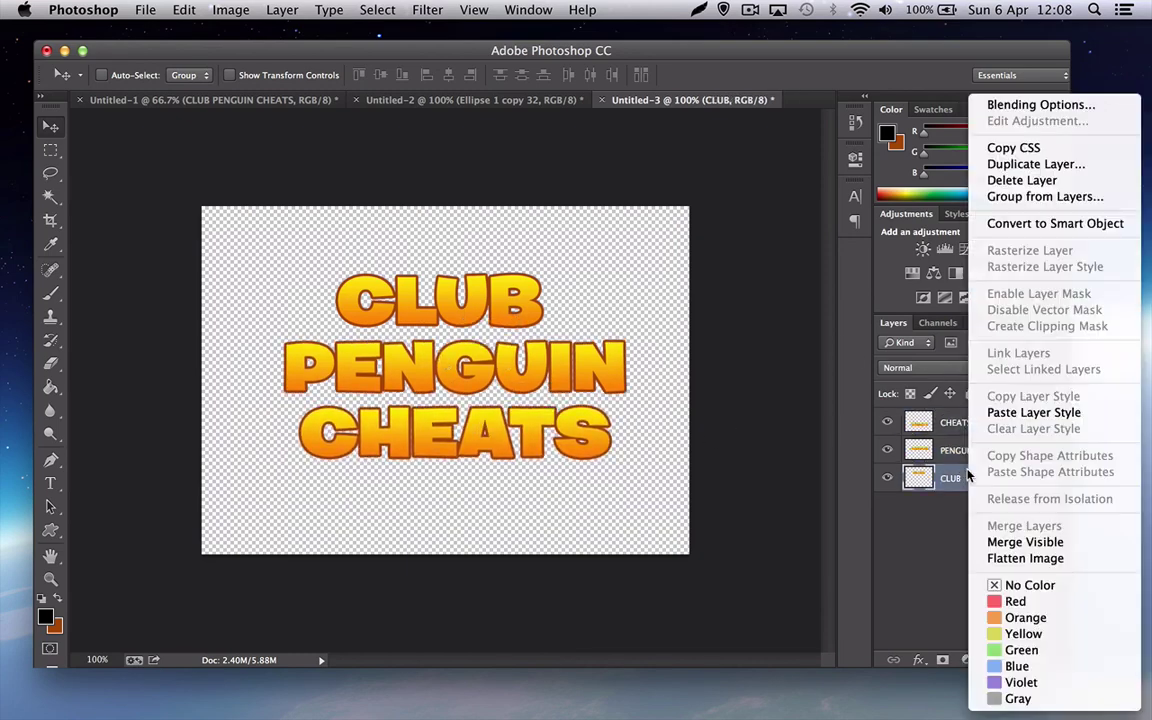
left_click(997, 106)
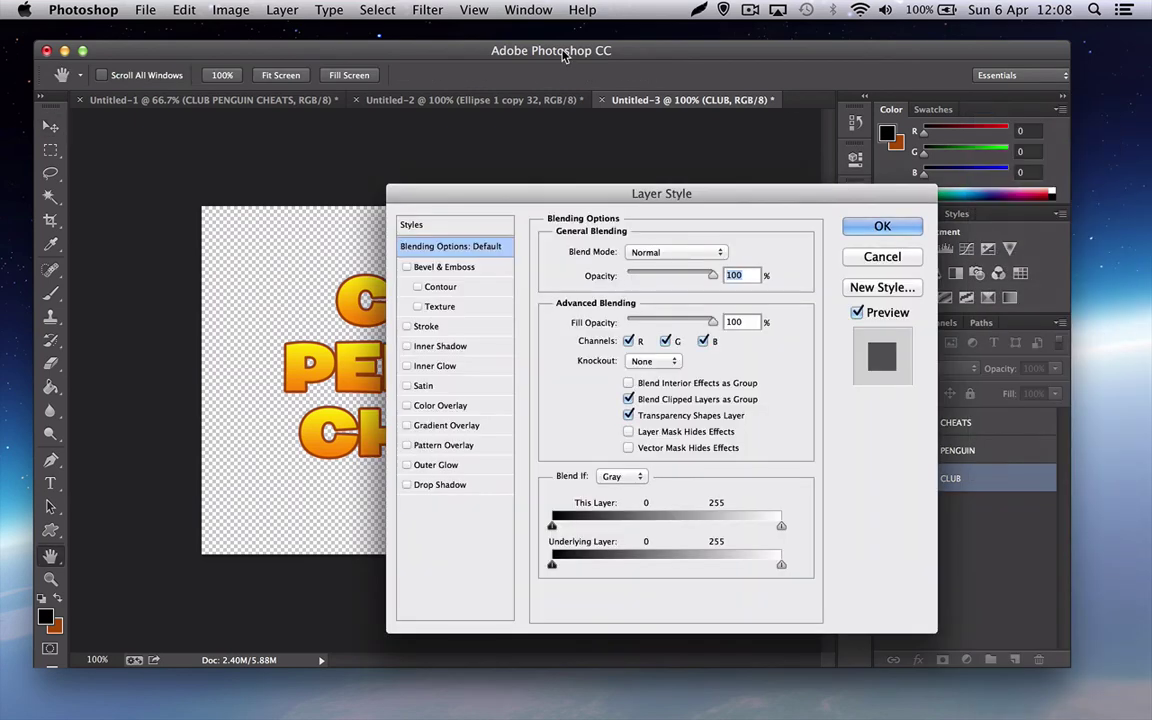
left_click(420, 327)
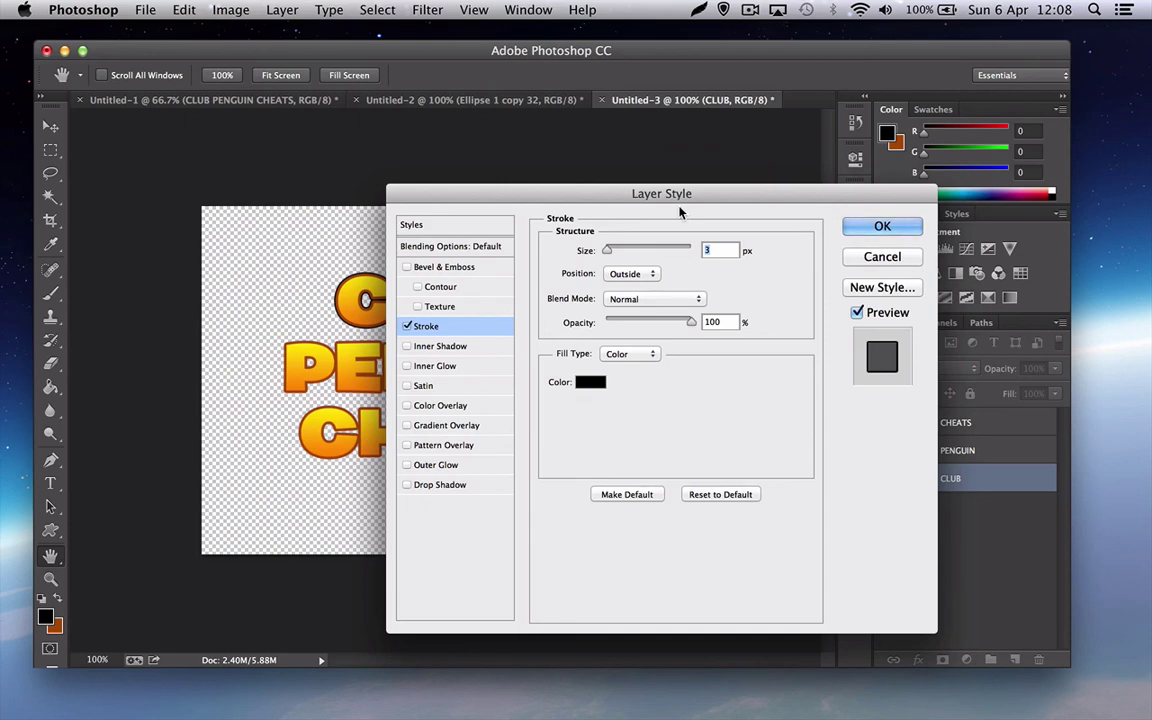
type("9")
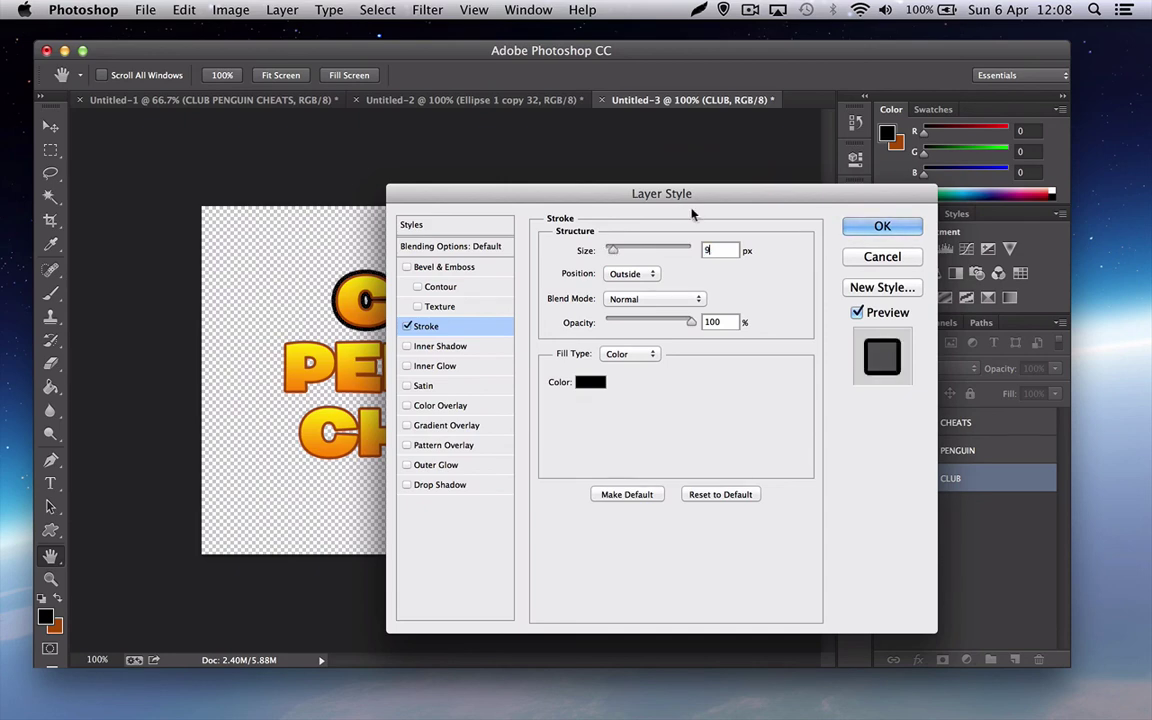
left_click(879, 228)
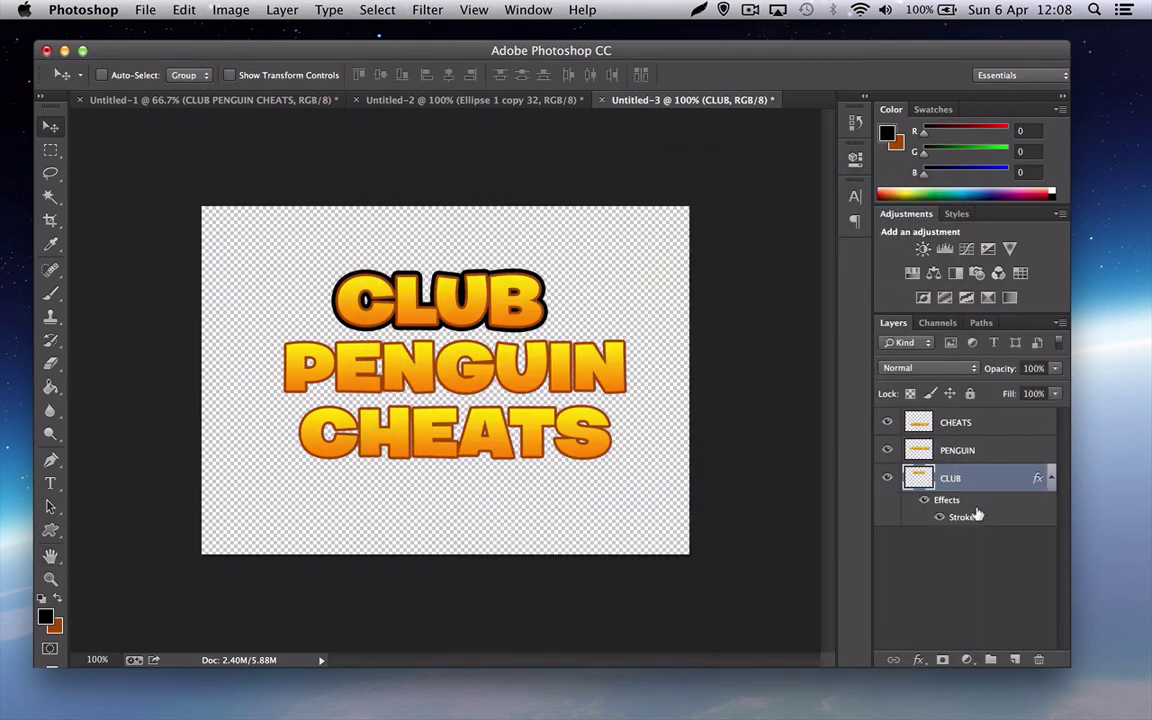
Copy CLUB's outline style and paste it onto PENGUIN and CHEATS
right_click(978, 477)
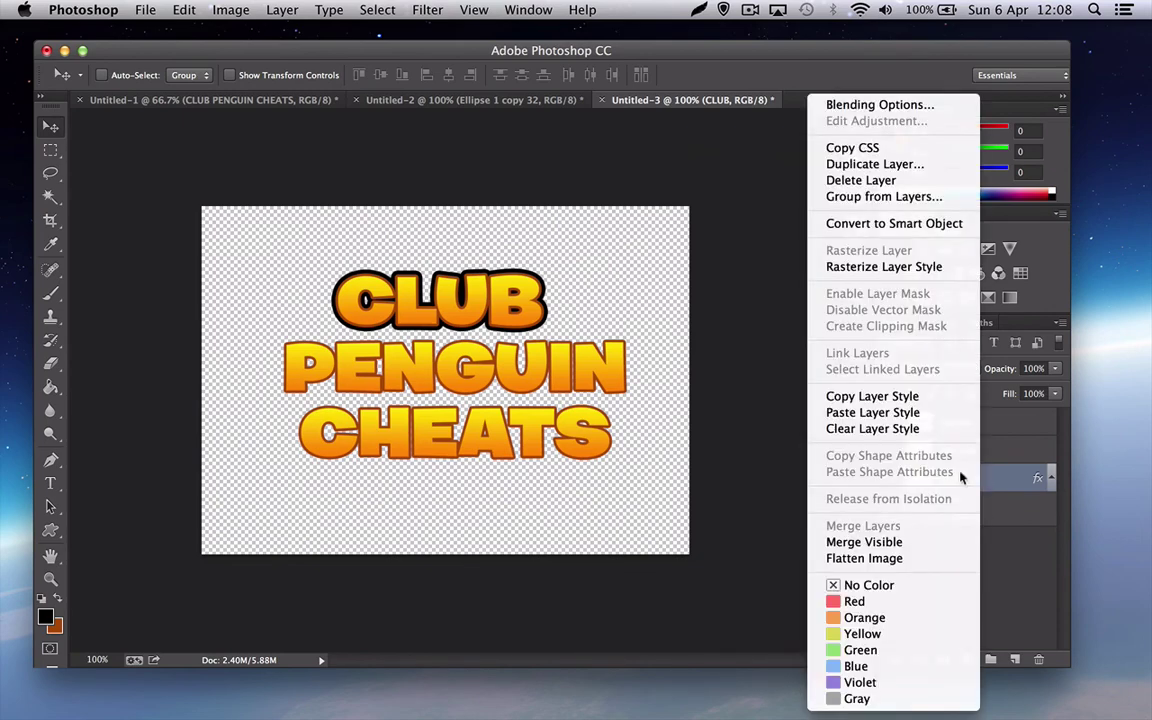
left_click(870, 395)
left_click(1013, 453)
right_click(1013, 455)
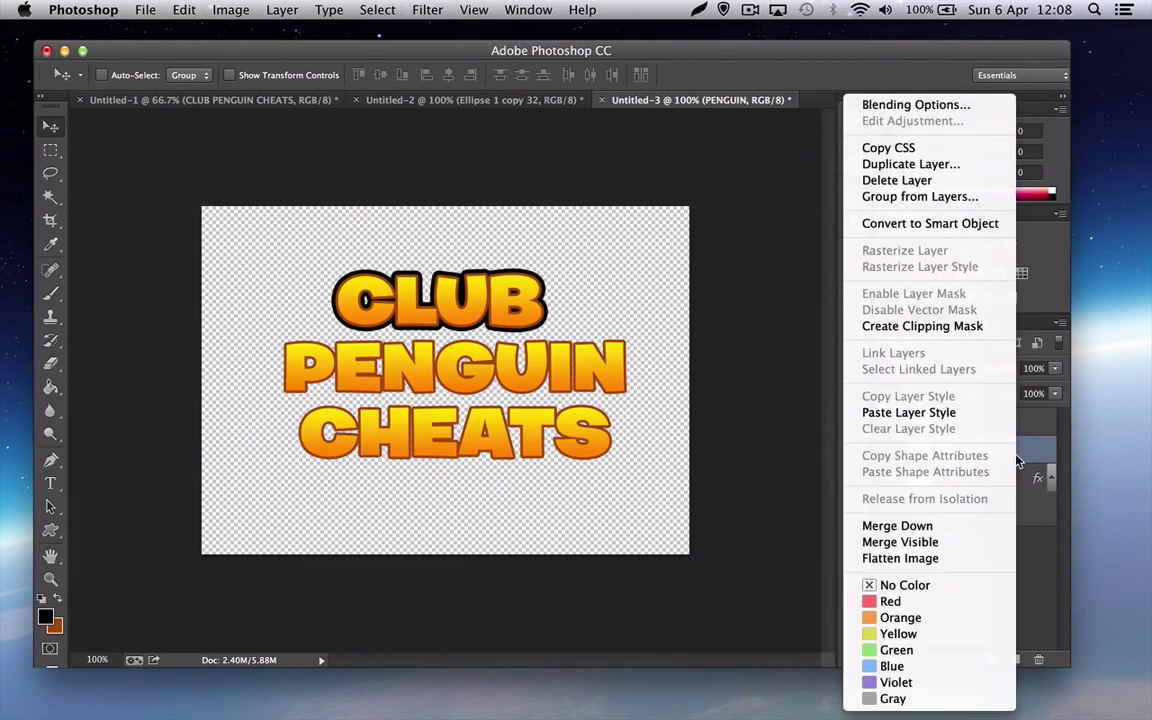
left_click(918, 411)
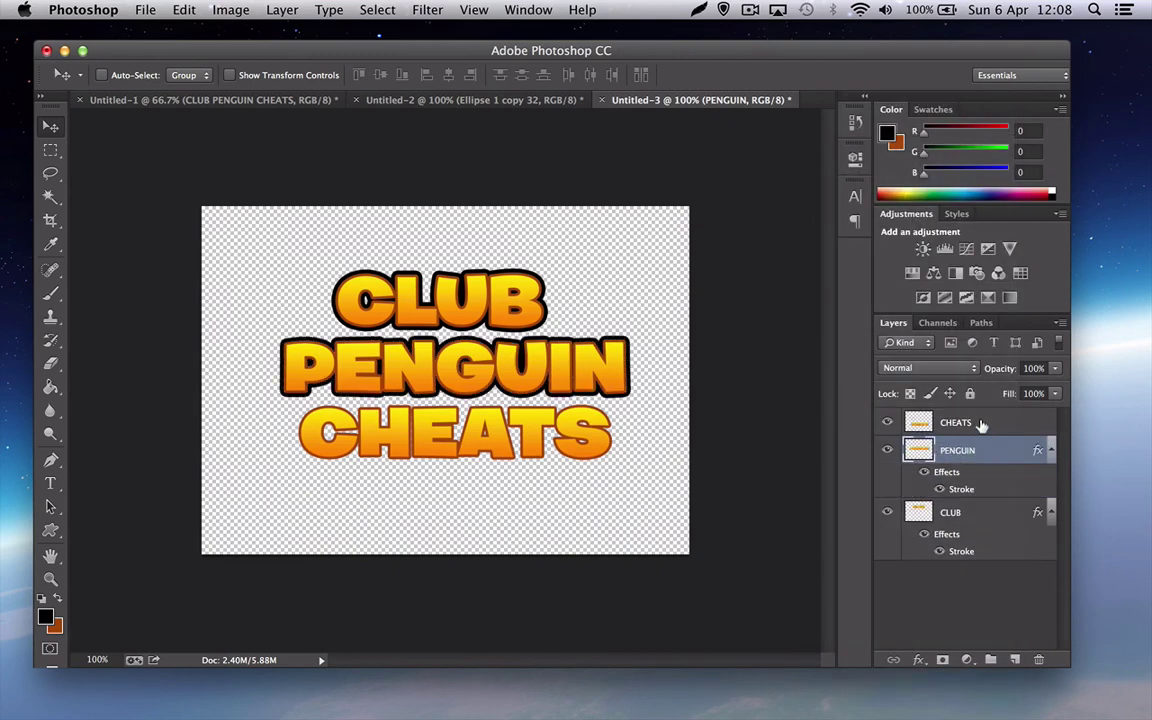
right_click(985, 428)
left_click(878, 412)
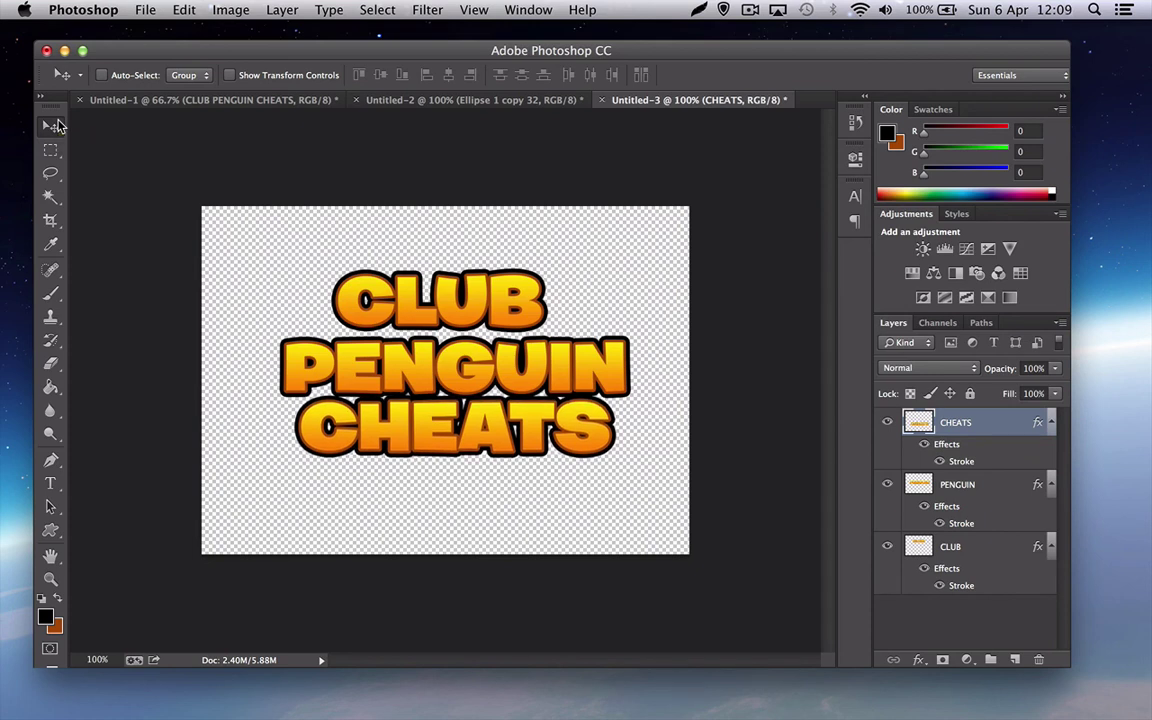
Reposition the CLUB word so it is centred above the other lines
left_click(948, 543)
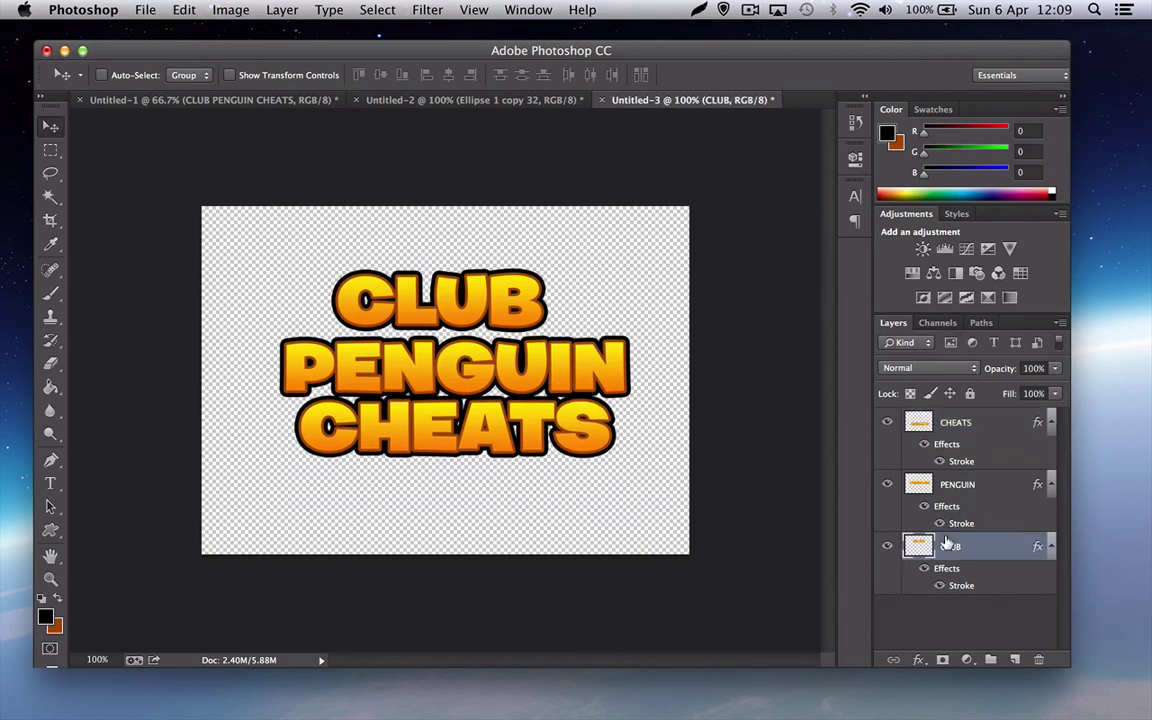
left_click_drag(451, 298, 483, 313)
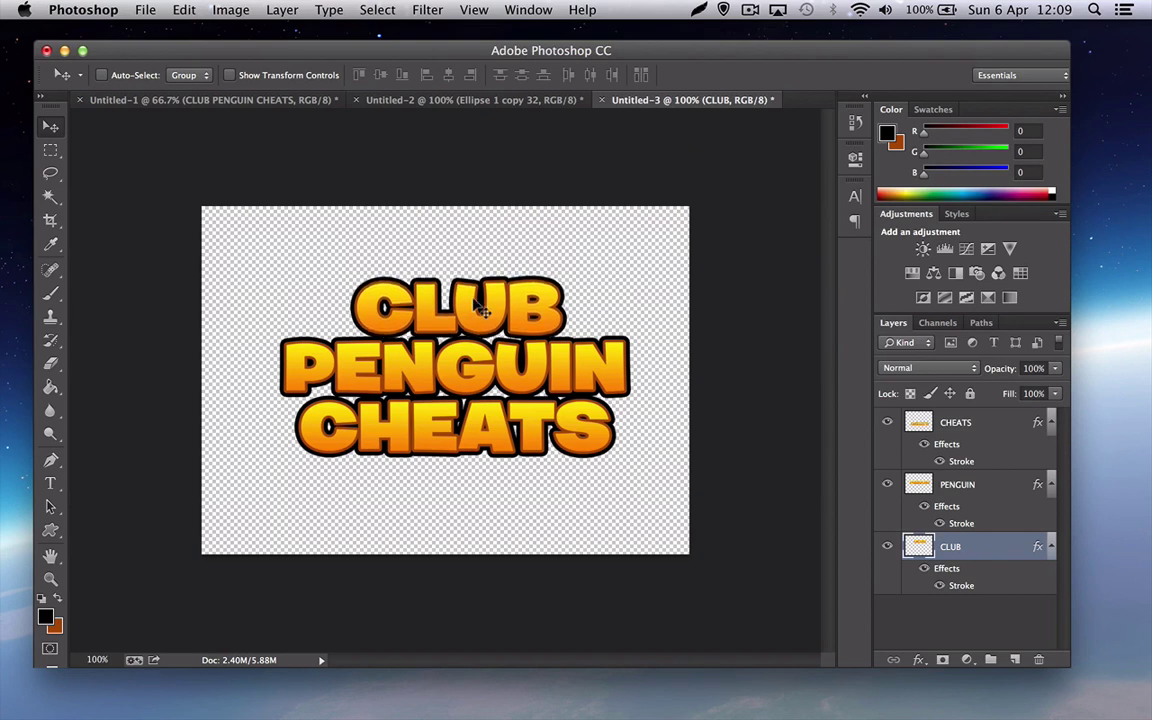
left_click_drag(481, 310, 479, 310)
key("Left")
key("Left")
key("Left")
key("Left")
key("Left")
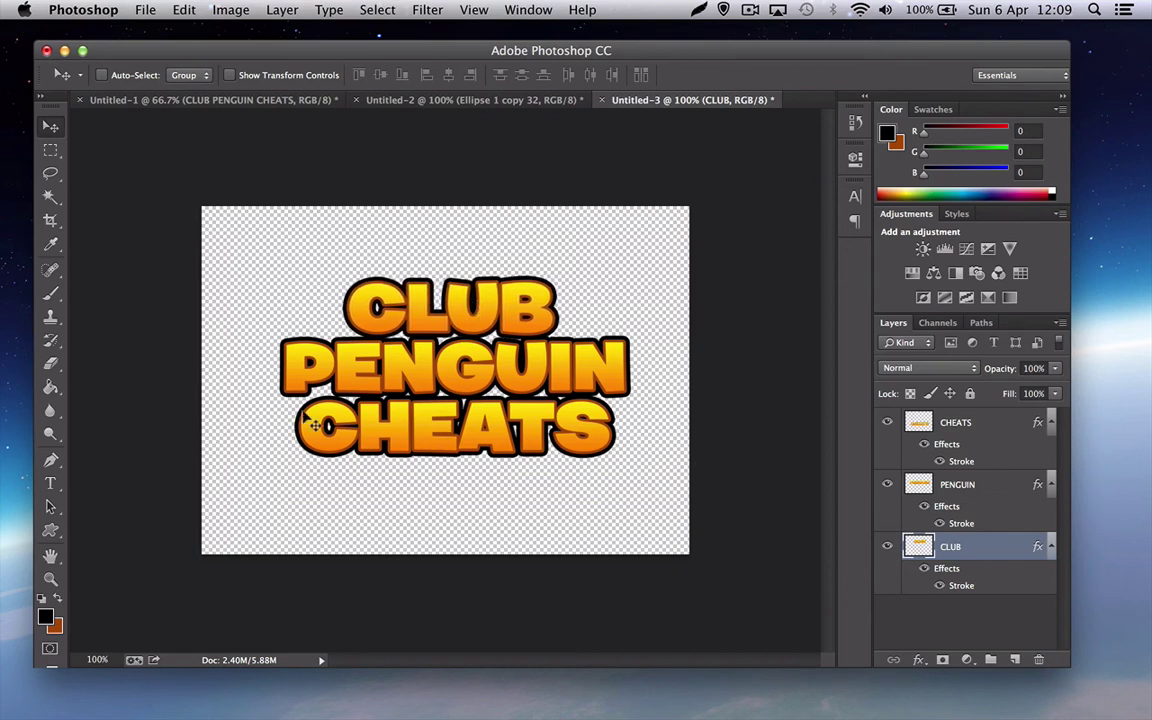
Merge the three word layers and name the result CLUB PENGUIN CHEATS
left_click(956, 424)
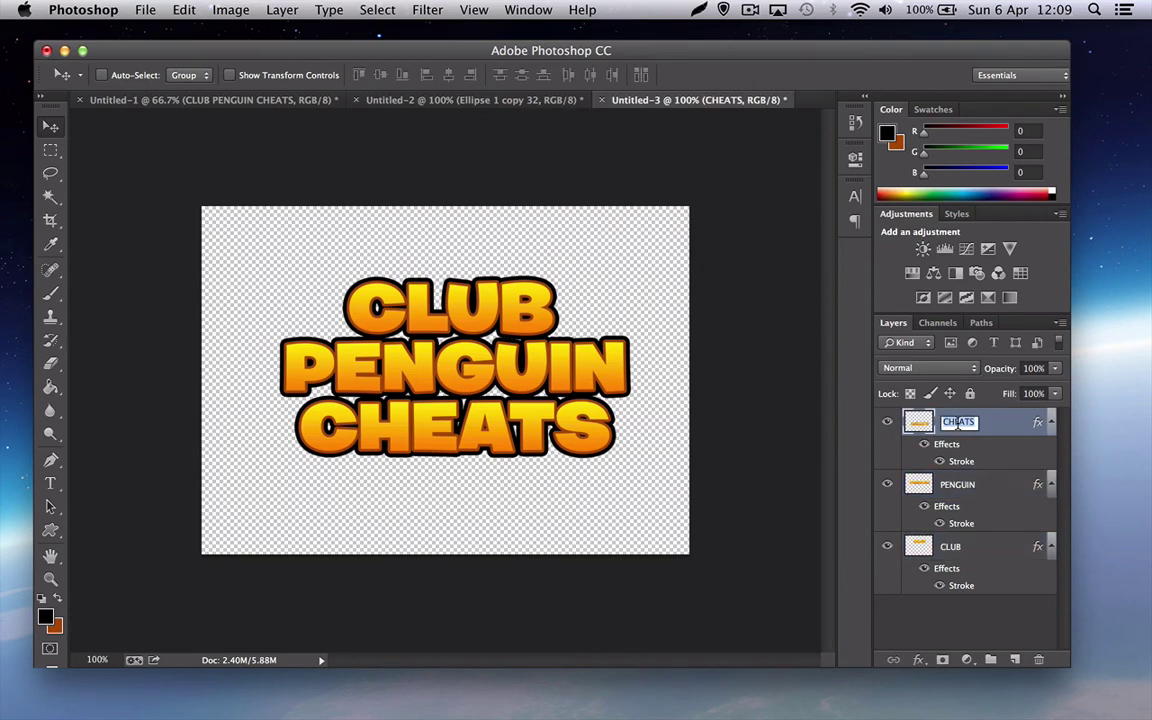
left_click(972, 540, "shift")
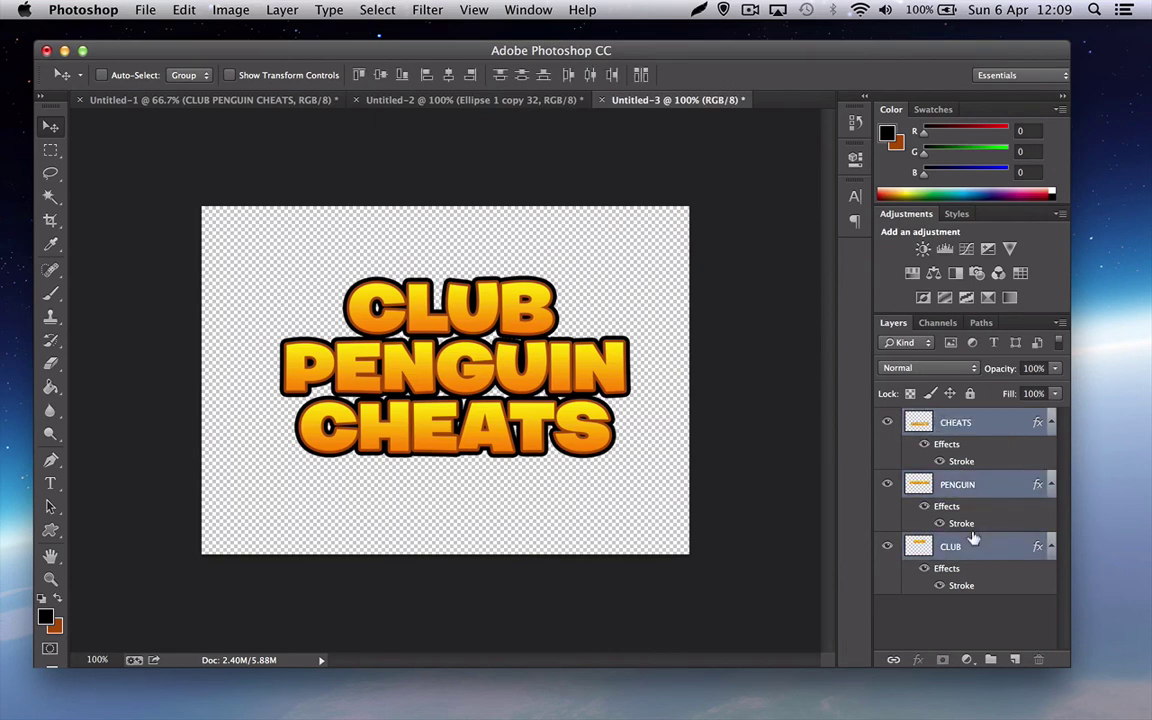
right_click(977, 543)
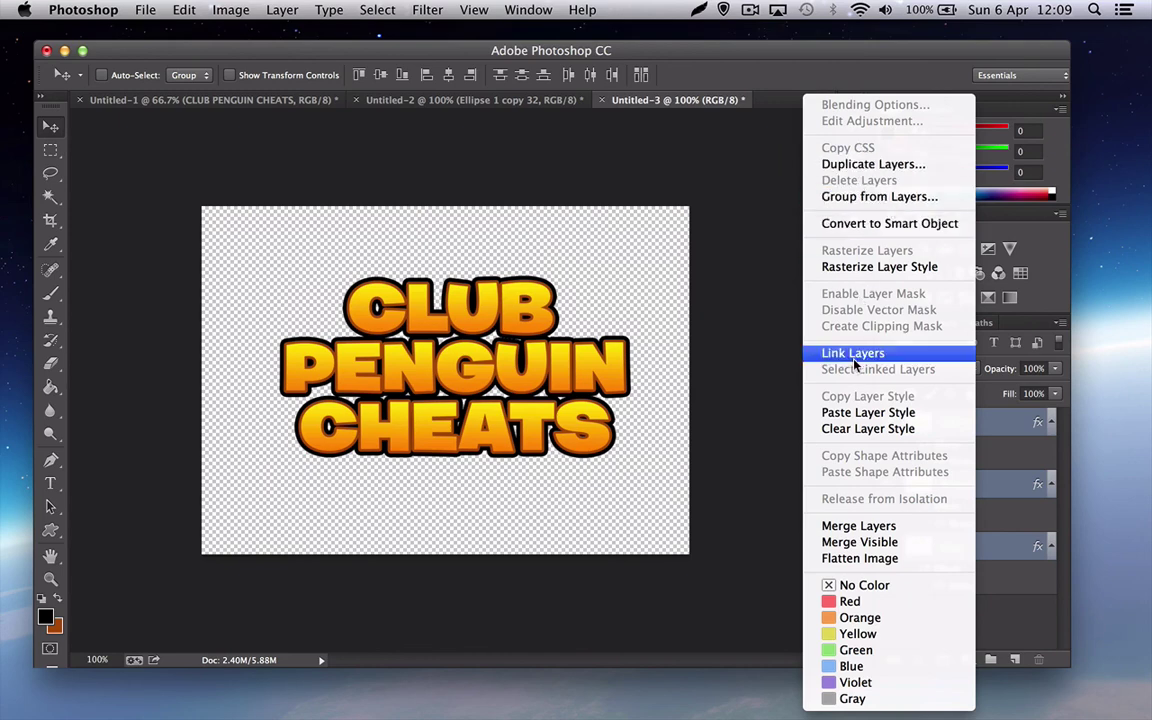
left_click(880, 525)
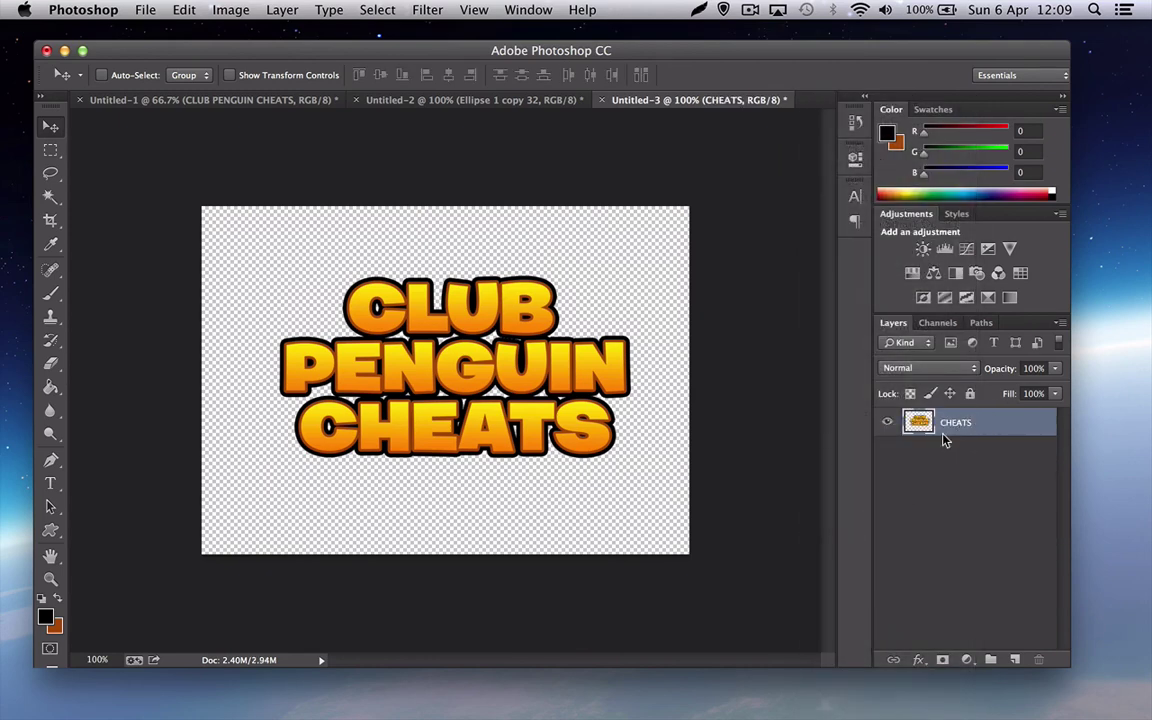
double_click(950, 424)
type("CLUB PENGUIN")
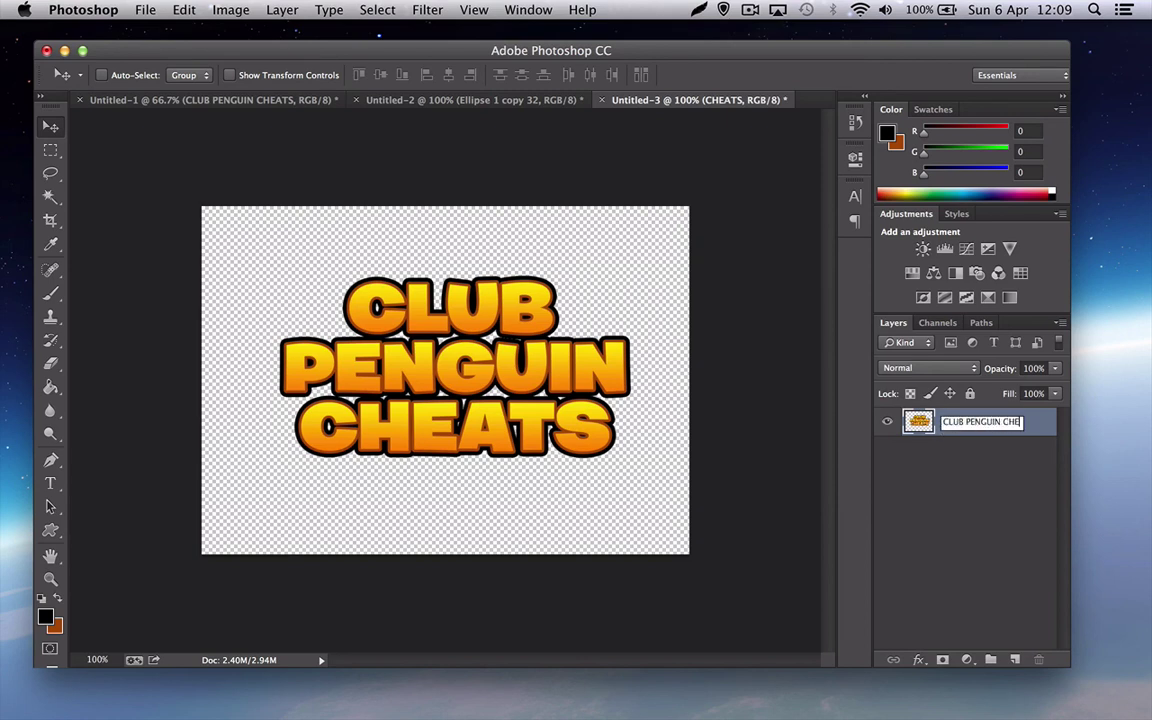
key("Return")
left_click(949, 560)
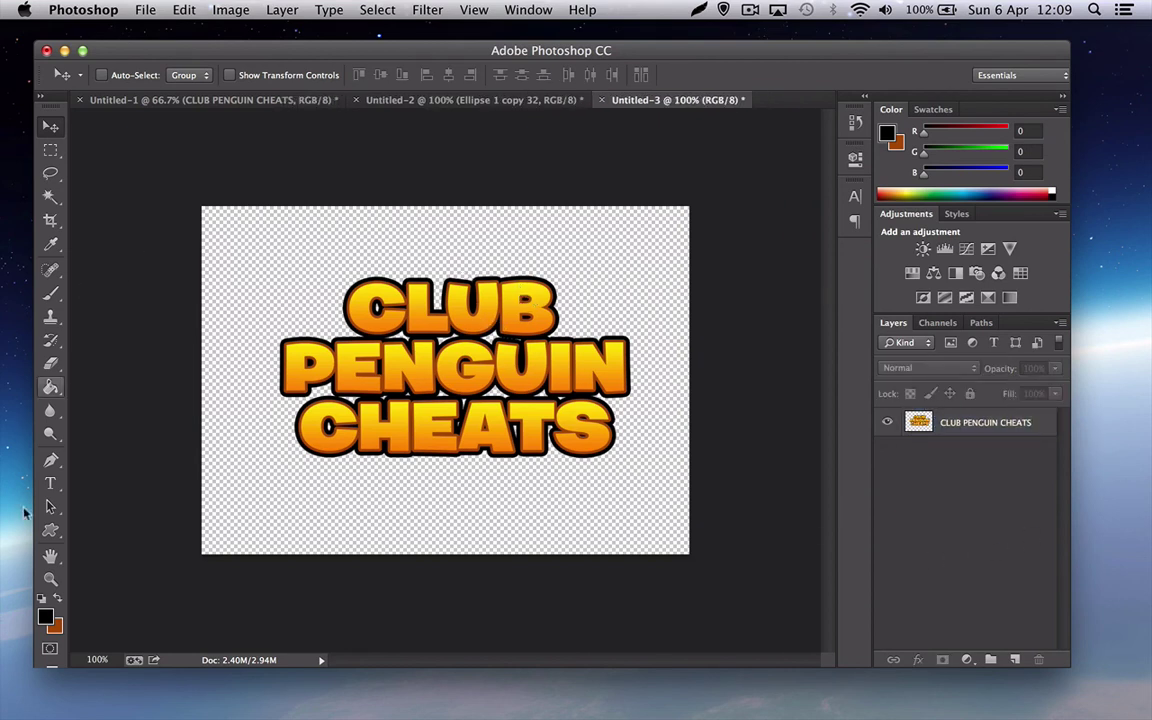
Draw a starburst custom shape across the canvas over the text
left_click(51, 533)
right_click(51, 540)
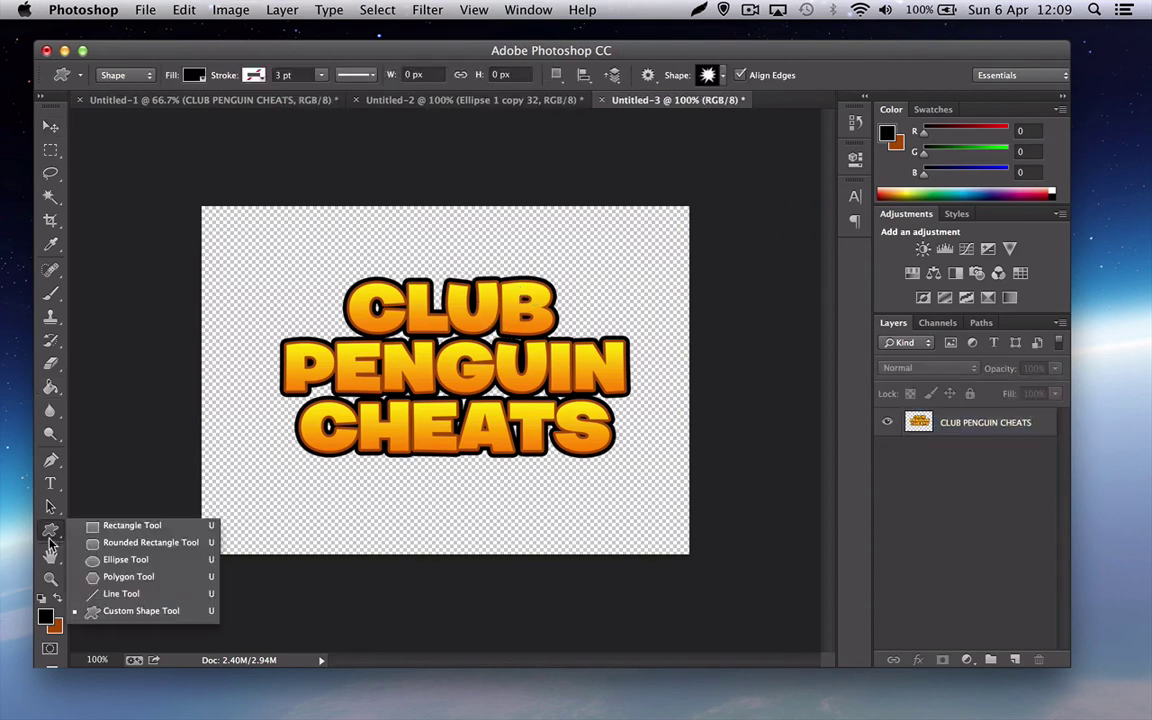
left_click(109, 610)
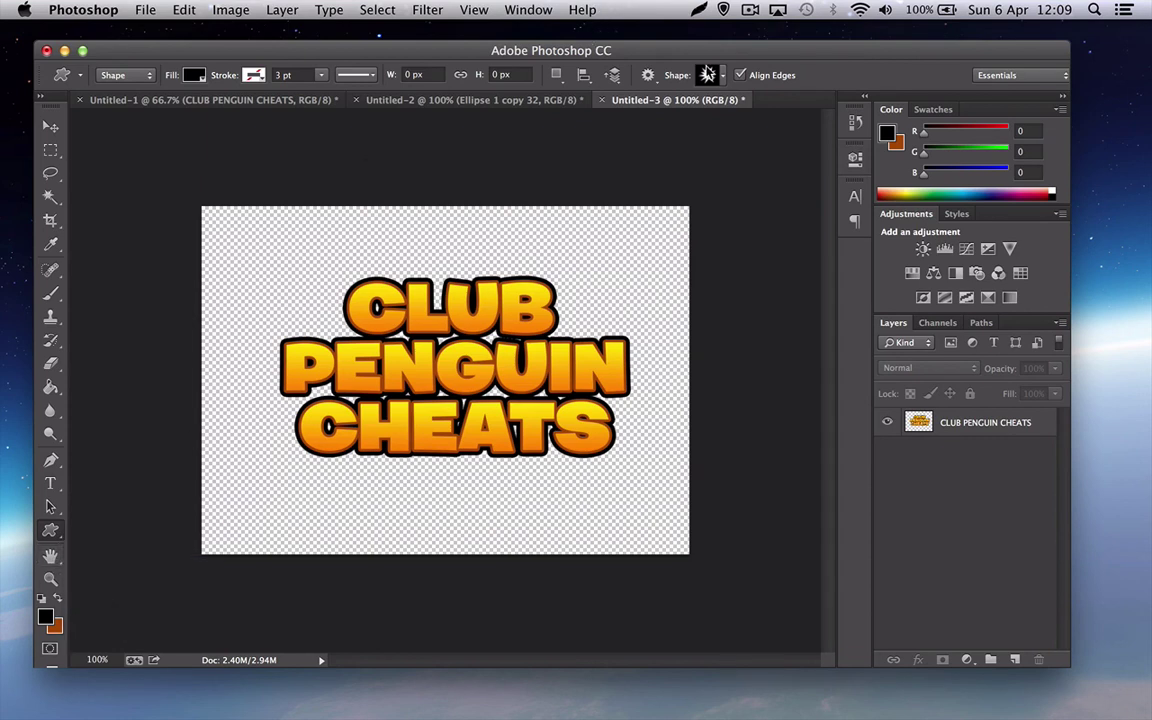
left_click(709, 74)
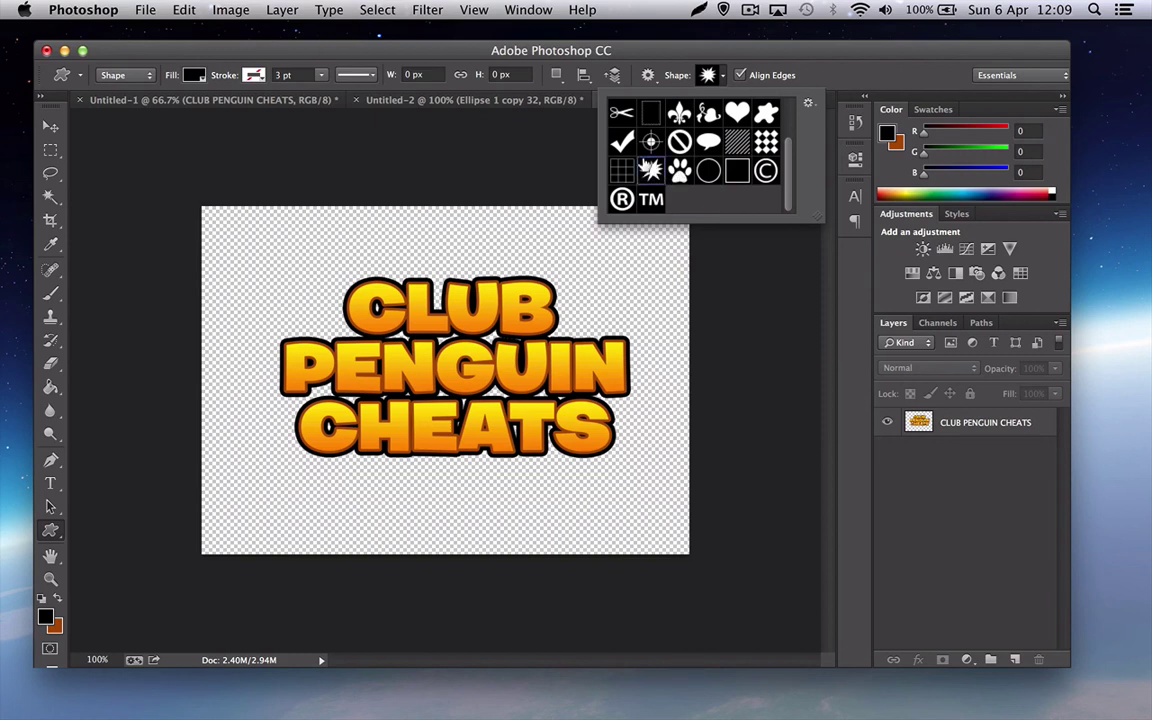
double_click(651, 170)
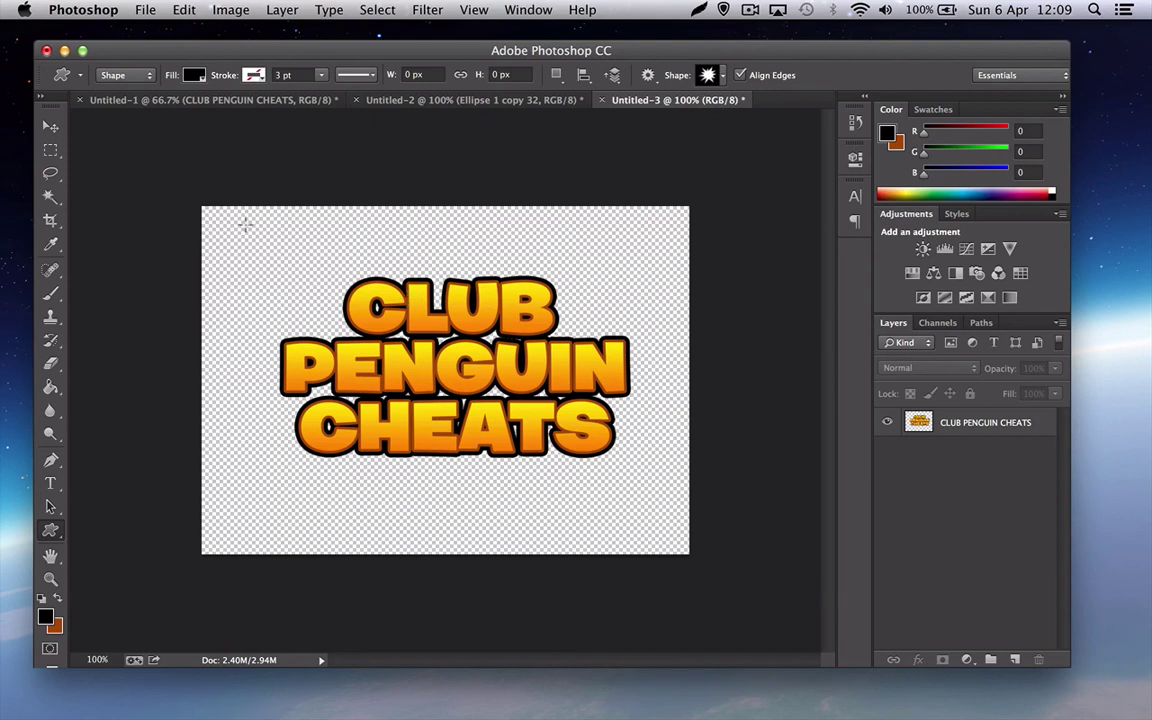
left_click_drag(245, 222, 850, 548)
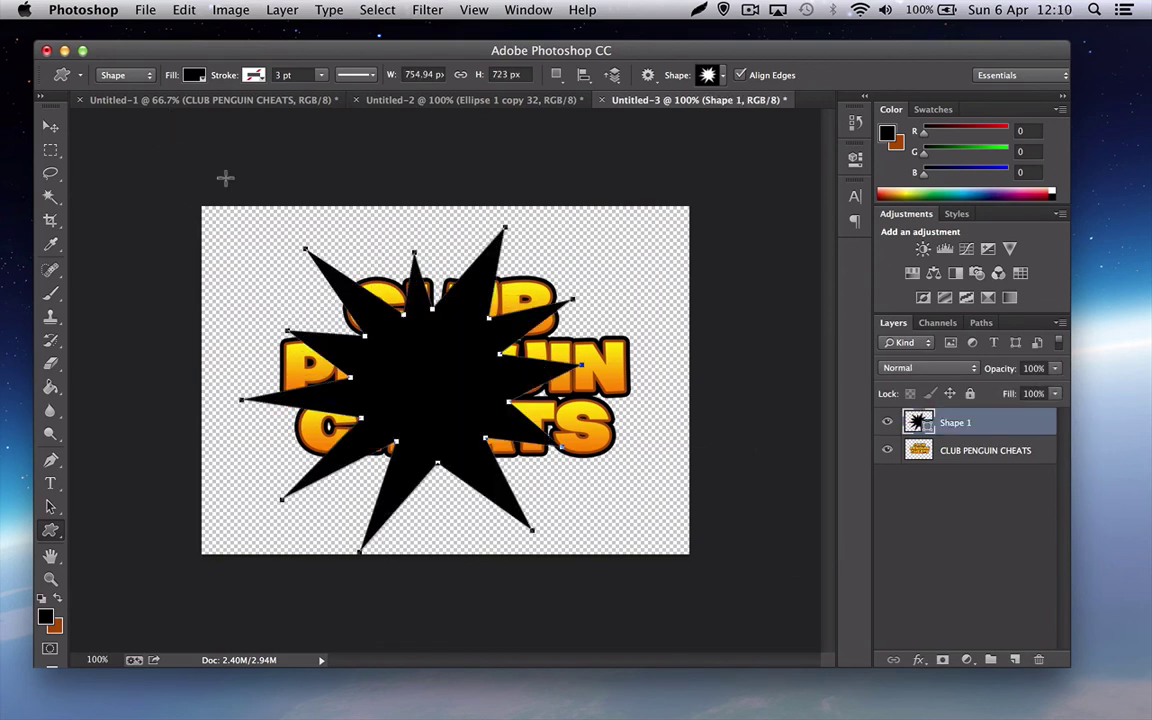
Free-transform the starburst slightly taller and wider on both sides
key("super+t")
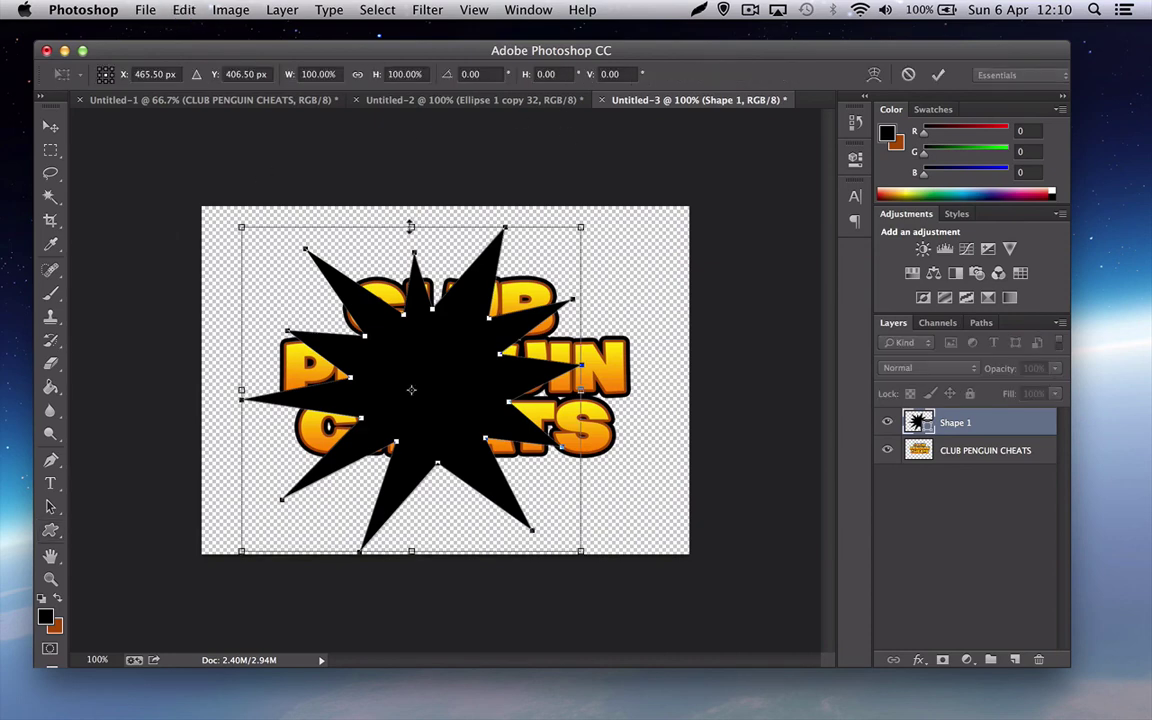
left_click_drag(410, 224, 410, 216)
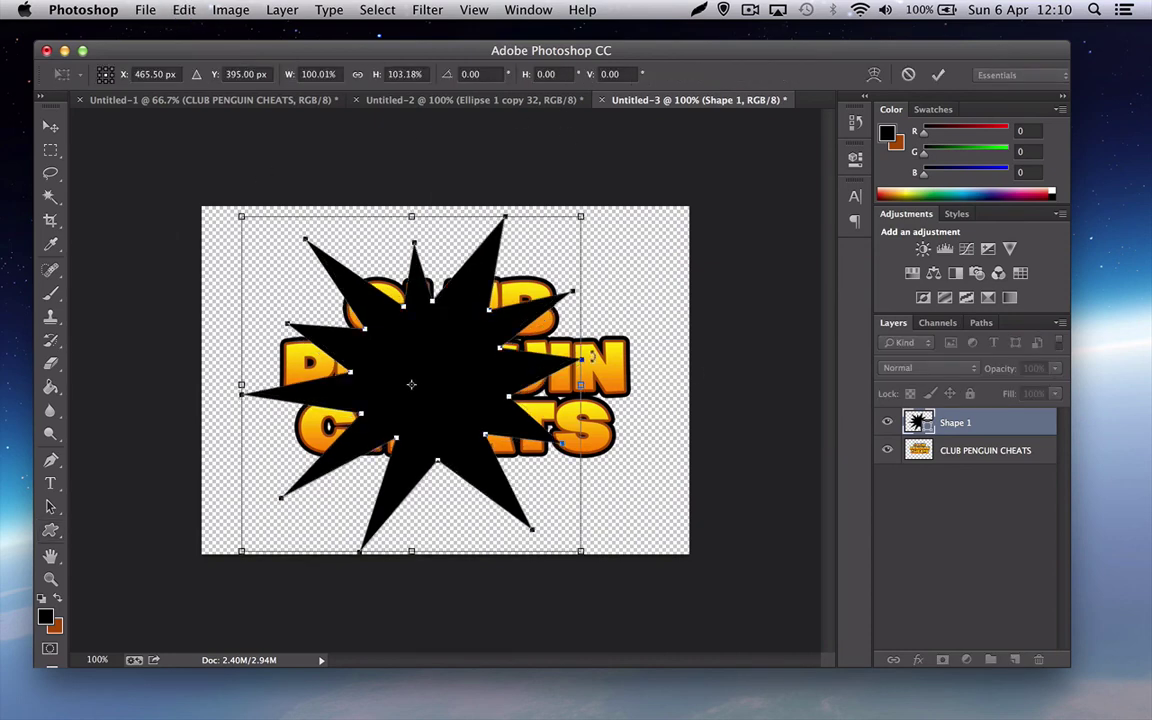
left_click_drag(580, 384, 676, 377)
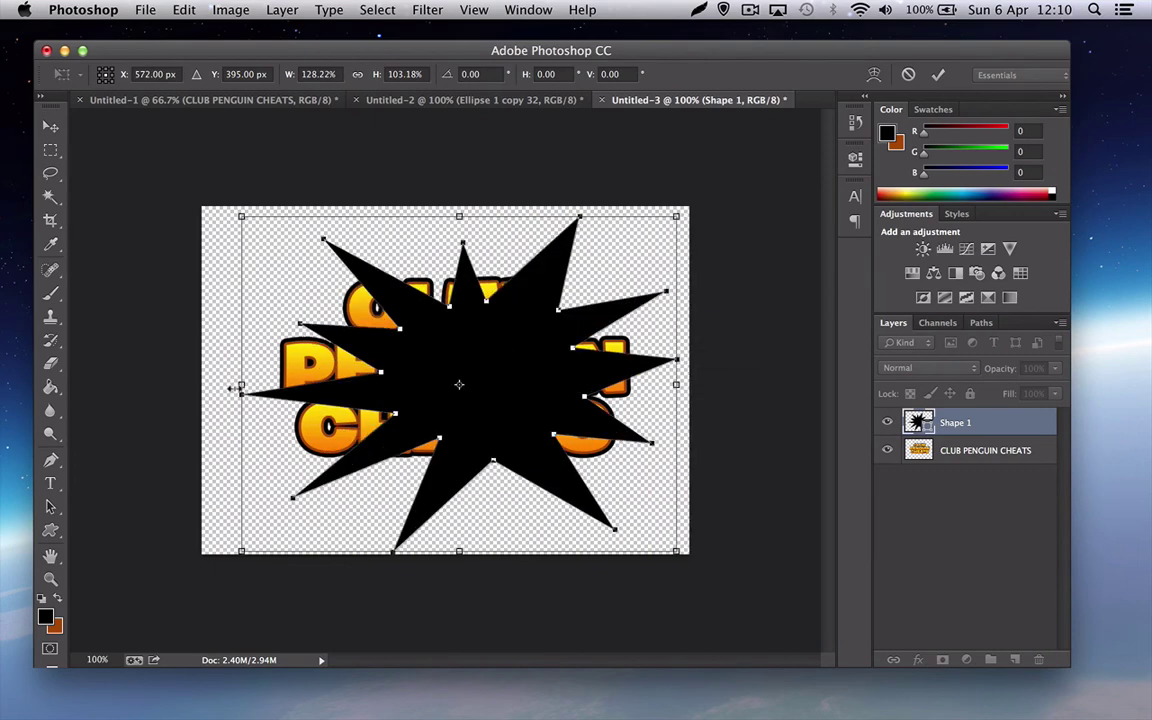
left_click_drag(236, 384, 209, 384)
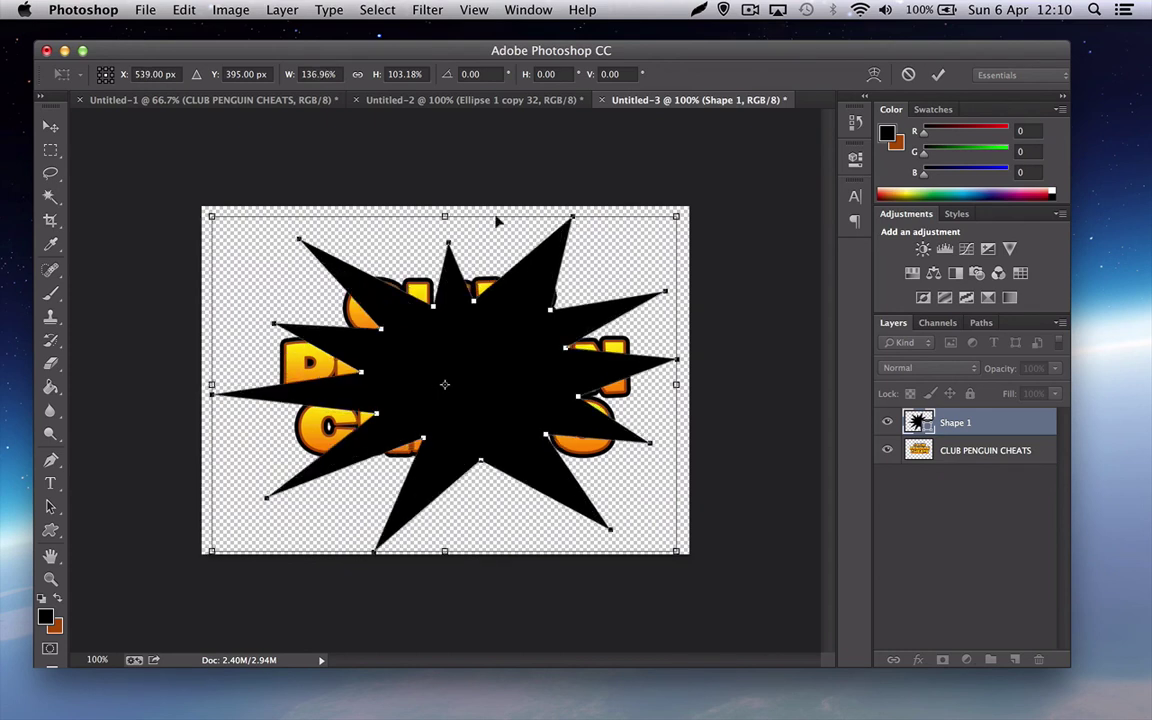
left_click(935, 77)
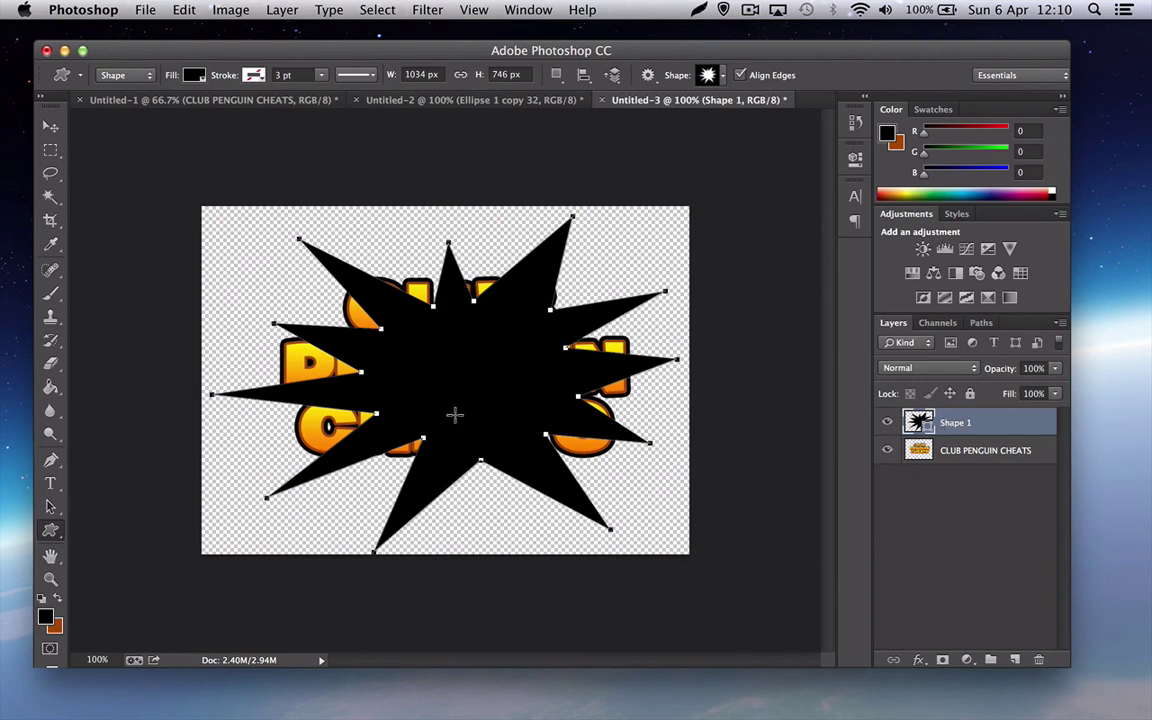
Move the starburst layer beneath the text and name it Starburst
left_click_drag(968, 424, 964, 452)
double_click(957, 451)
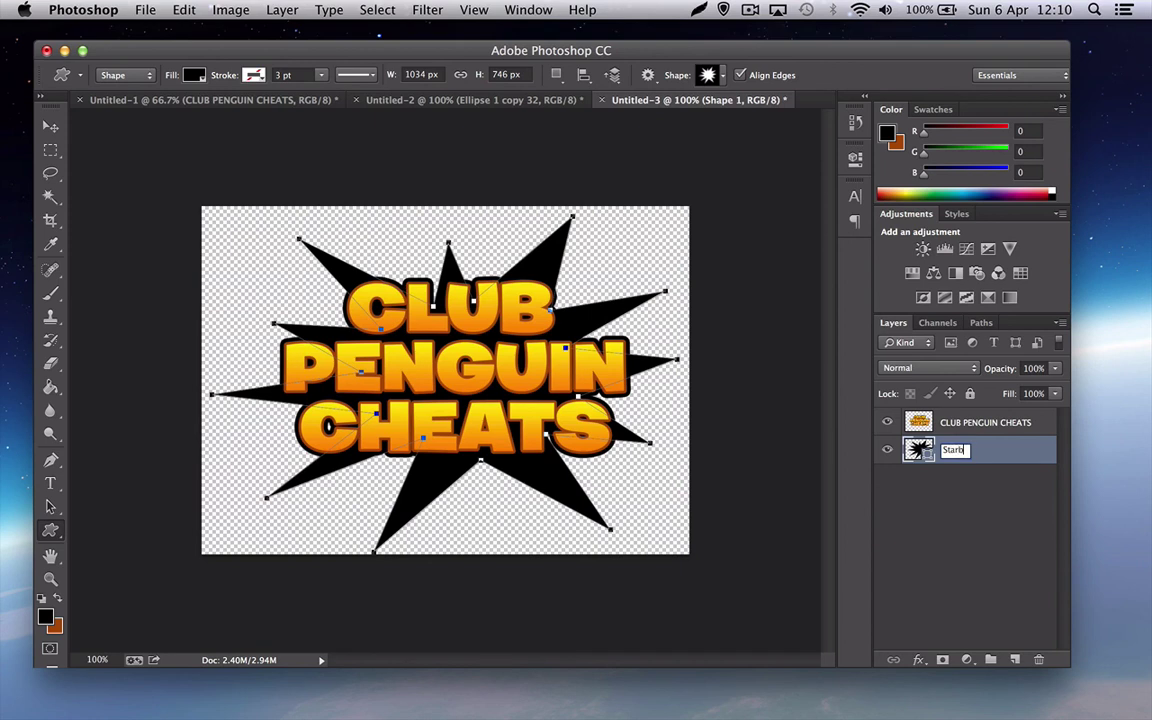
key("Return")
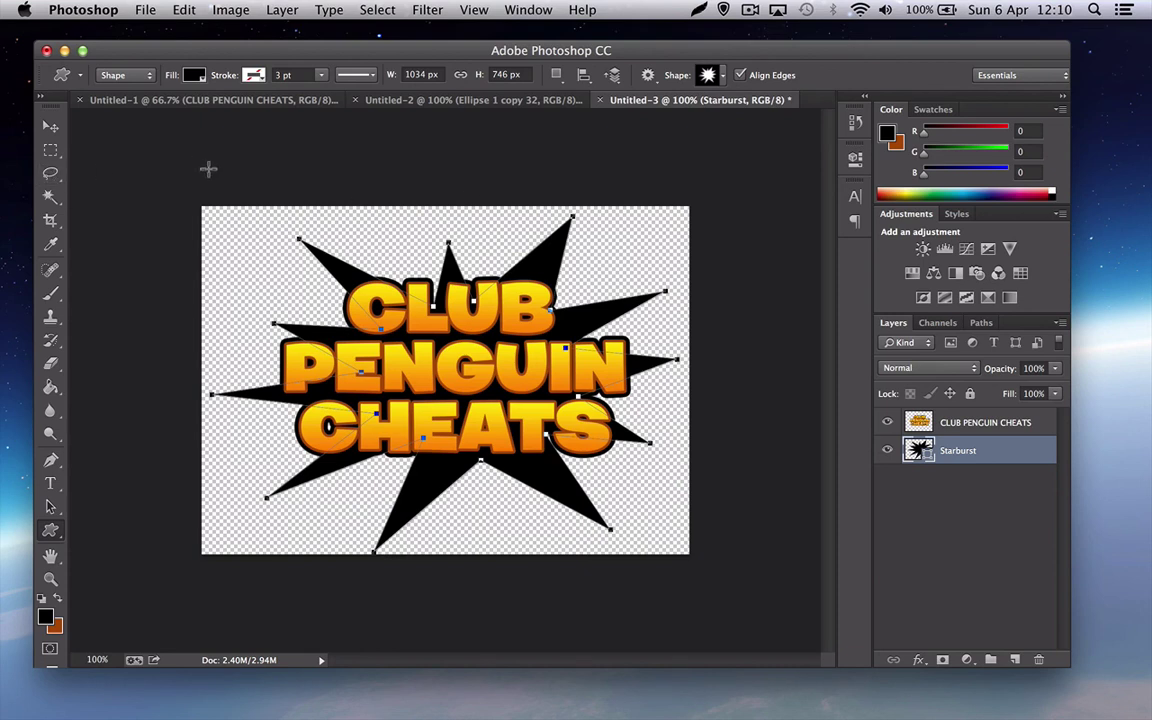
Switch between the blue dotted pattern and starburst documents, returning to Photoshop
left_click(405, 100)
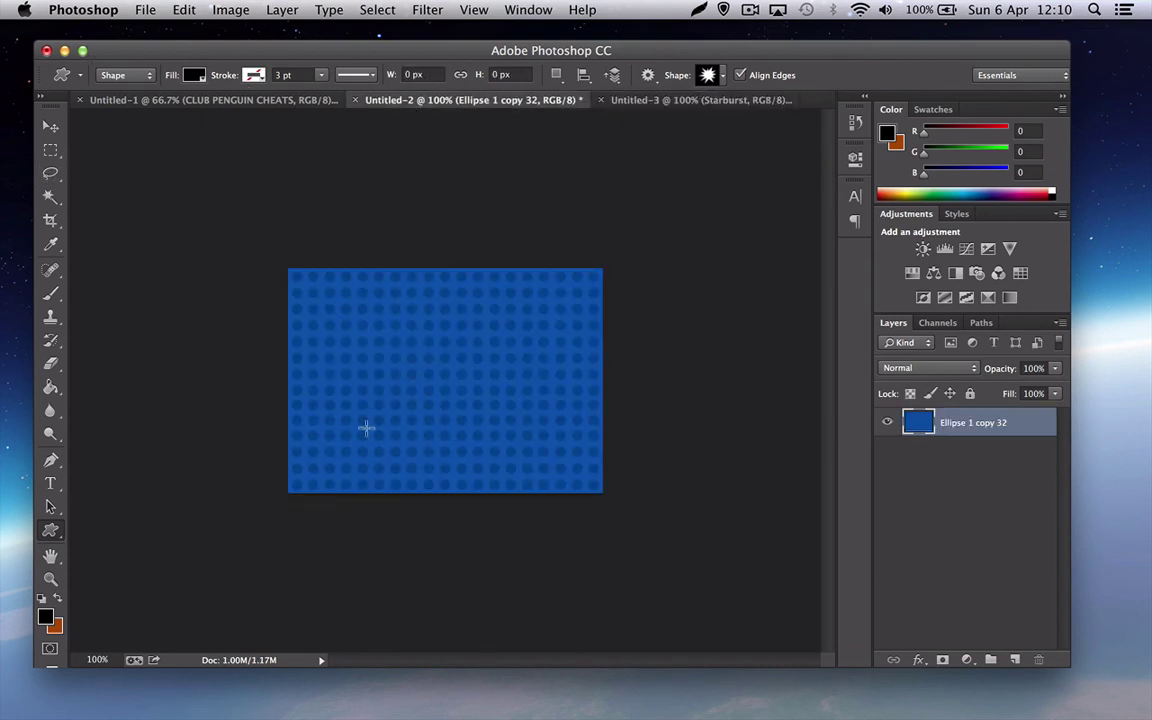
left_click(700, 100)
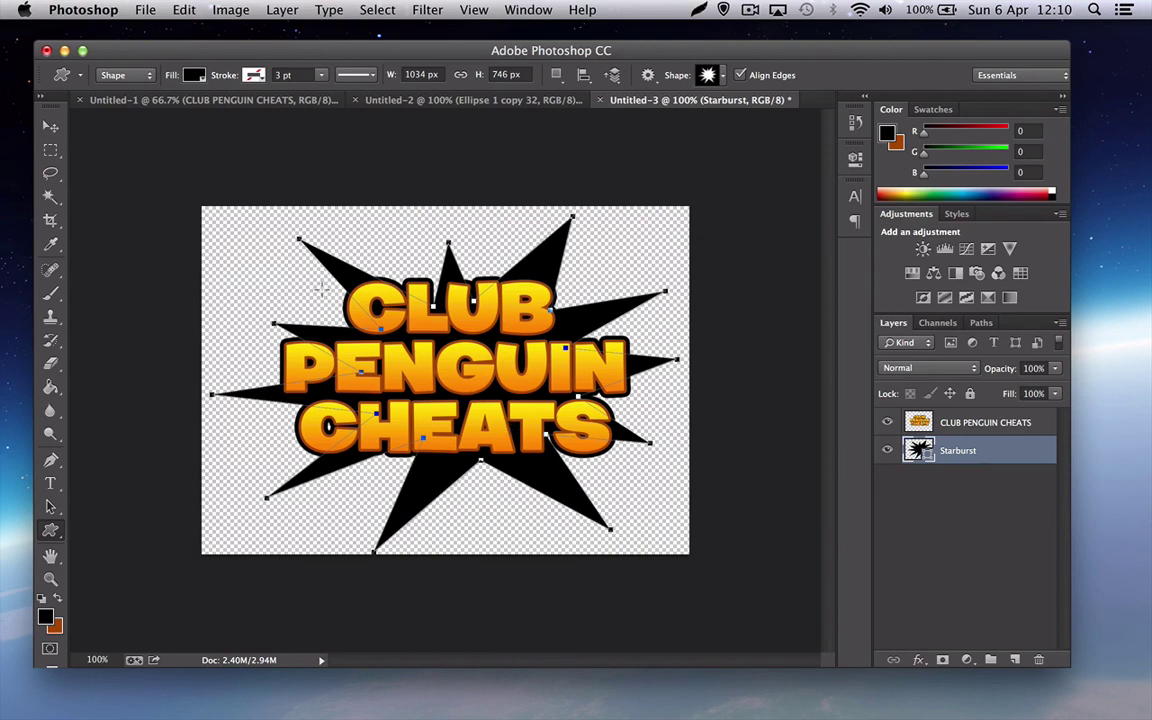
left_click(455, 102)
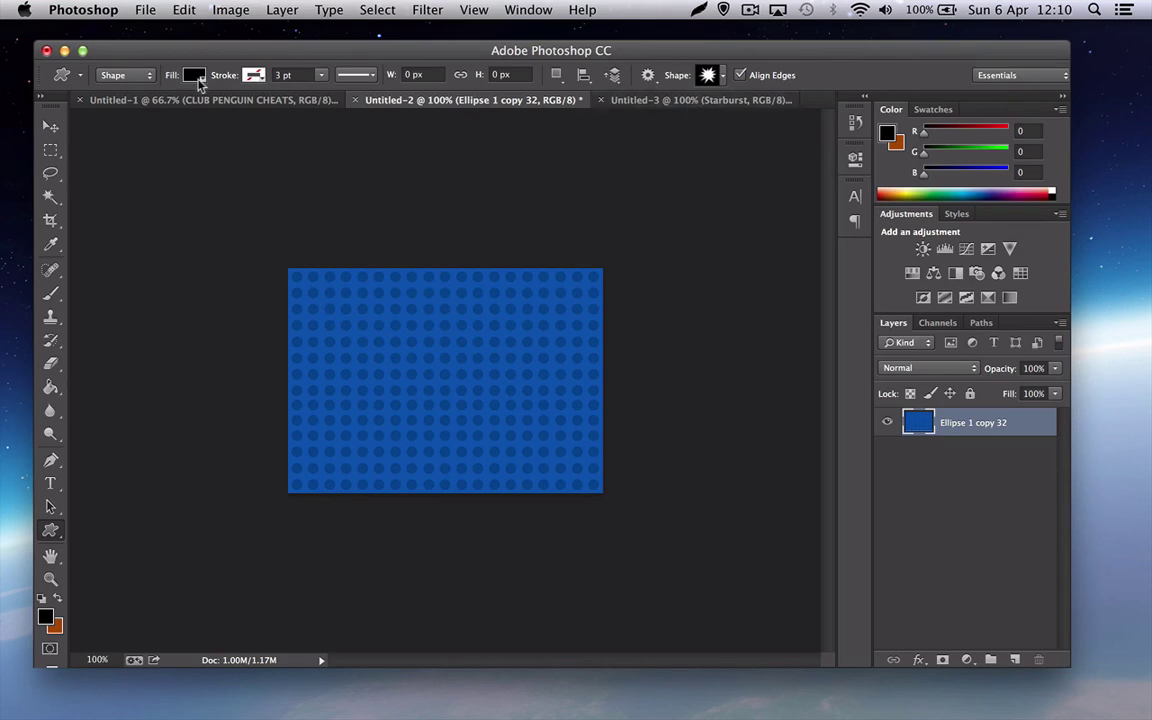
key("super+Tab")
left_click(308, 50)
Create a new transparent document 700 px wide by 500 px high
left_click(145, 9)
left_click(178, 38)
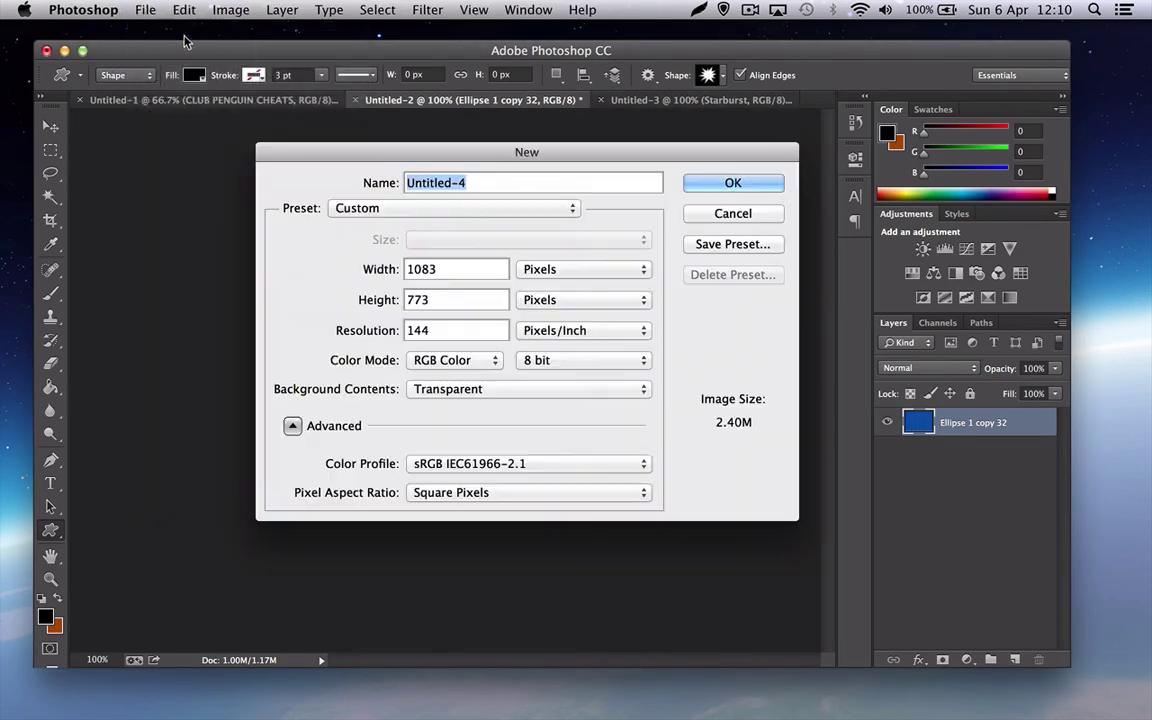
left_click(447, 265)
left_click_drag(447, 265, 184, 242)
type("700")
key("Tab")
type("500")
key("Return")
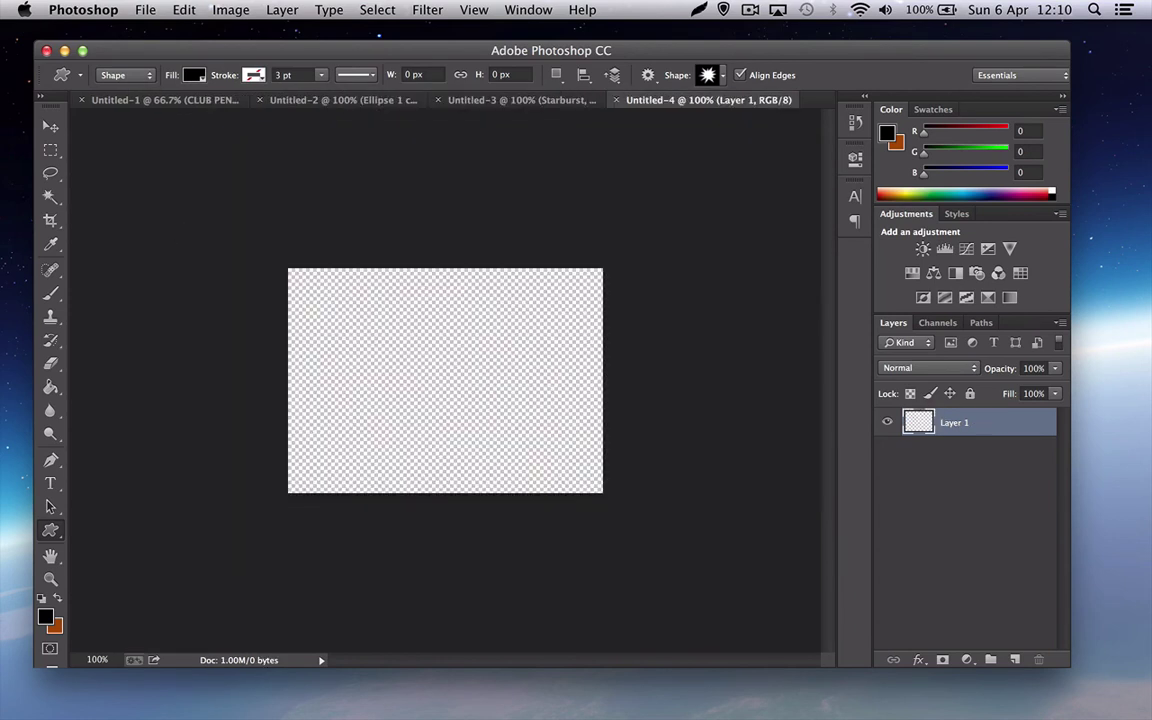
Sample the dotted pattern's blue (RGB 5, 75, 151) and fill Untitled-4's canvas with it
left_click(345, 100)
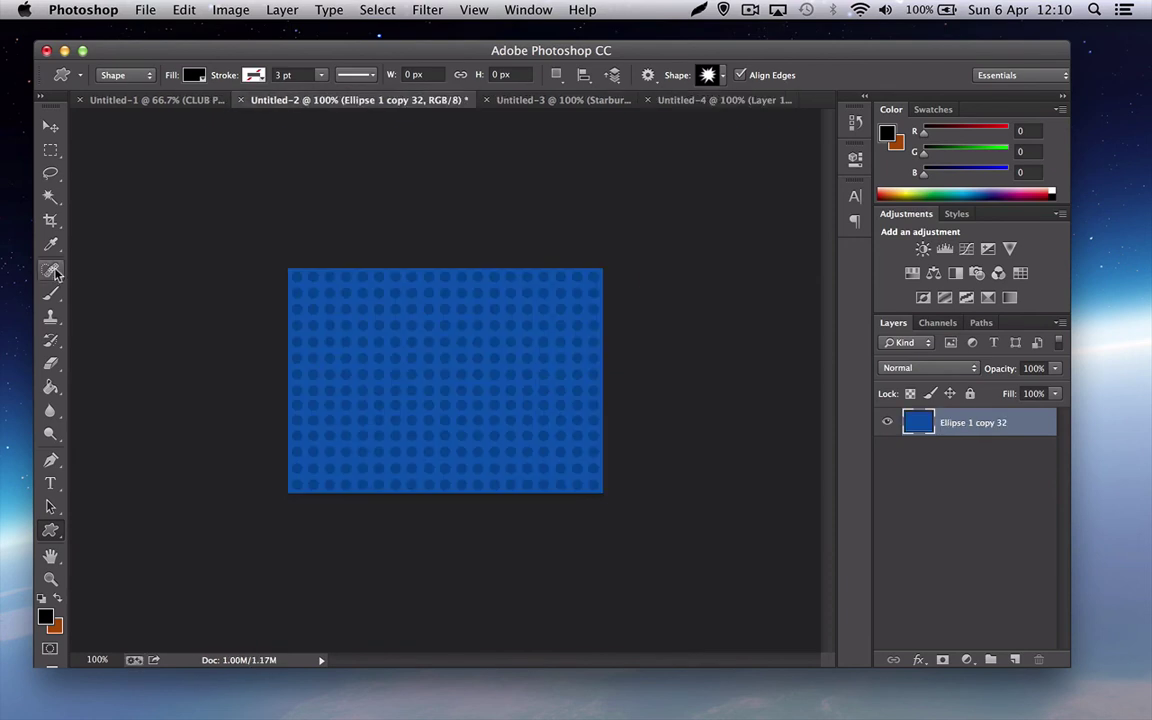
left_click(50, 244)
left_click(319, 269)
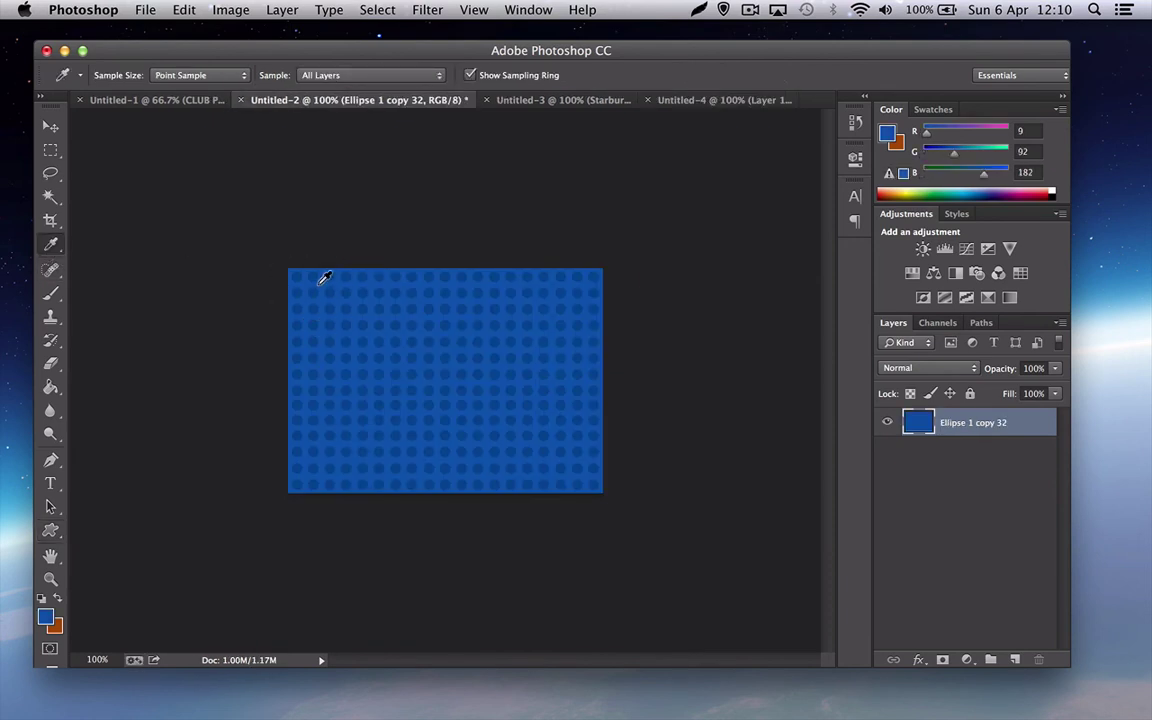
left_click(52, 622)
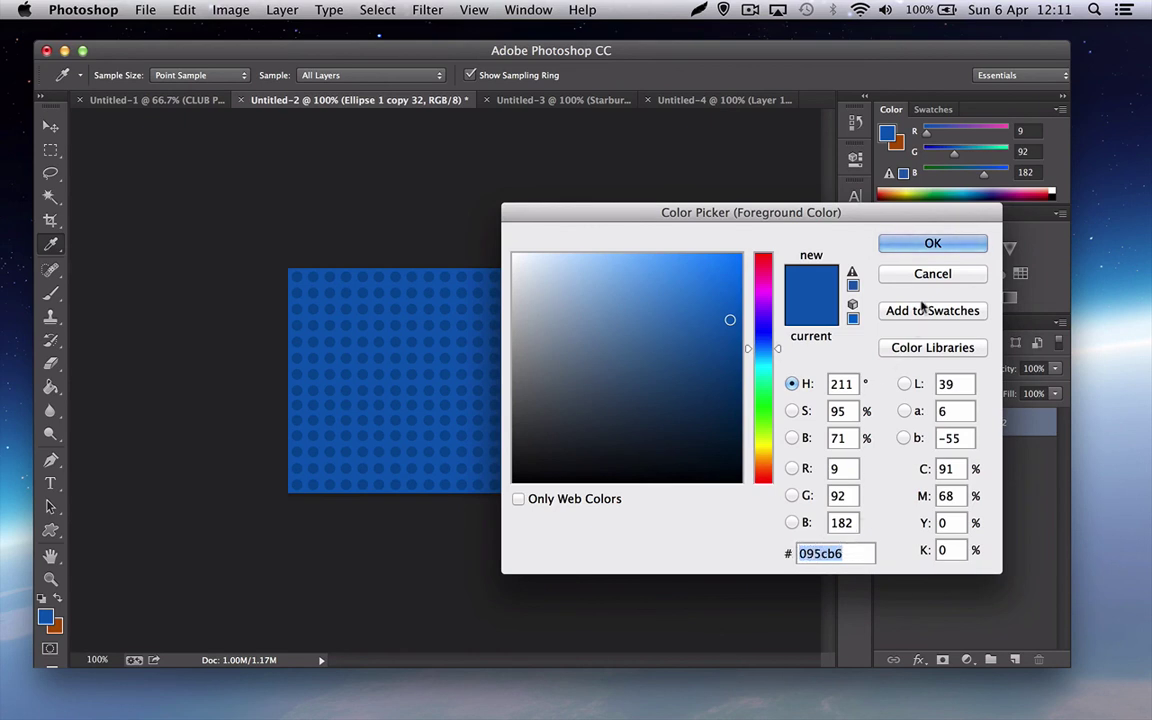
left_click(934, 244)
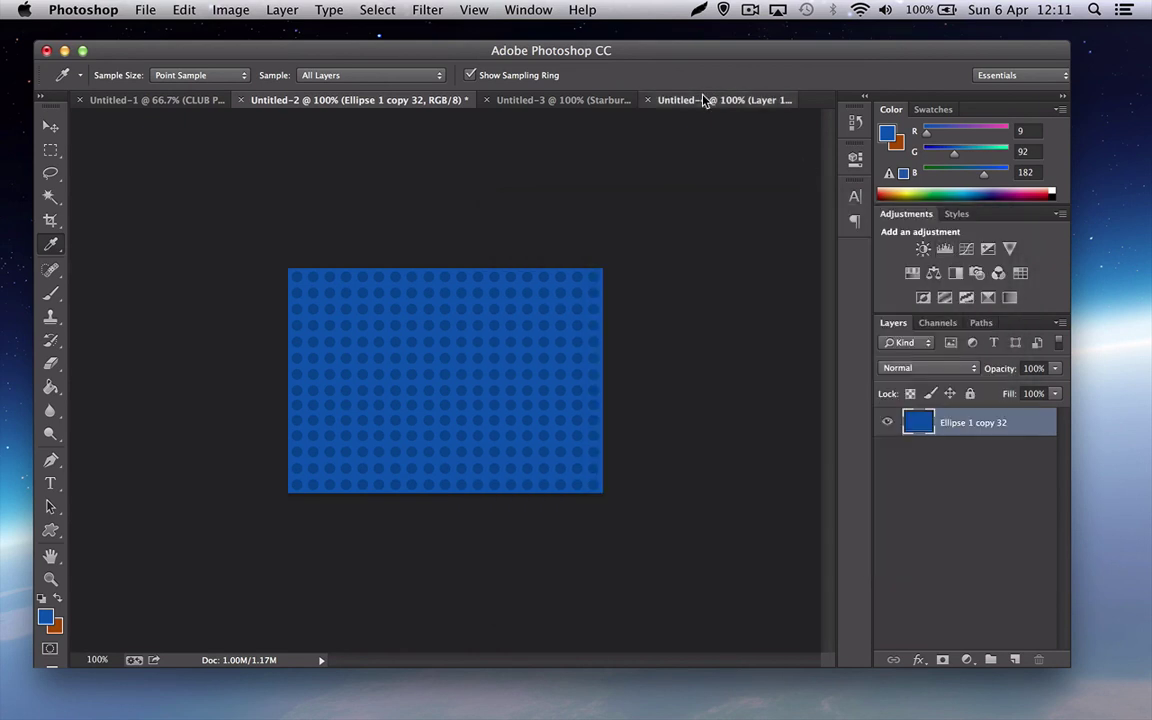
left_click(50, 387)
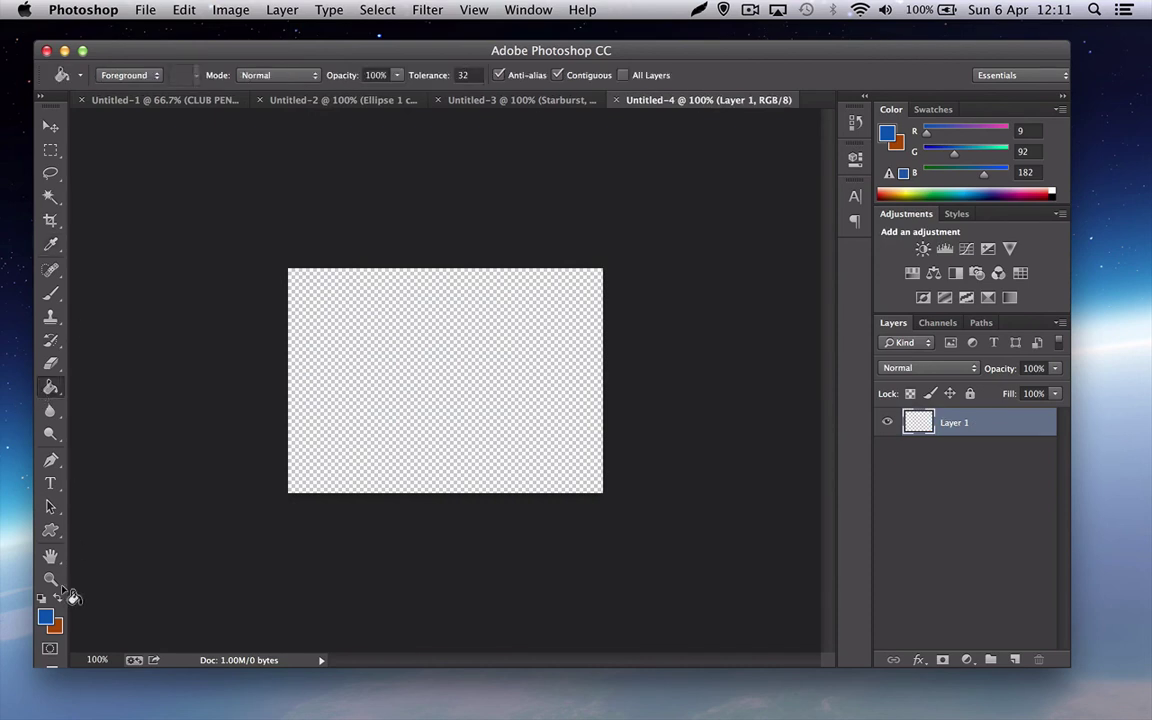
left_click(382, 460)
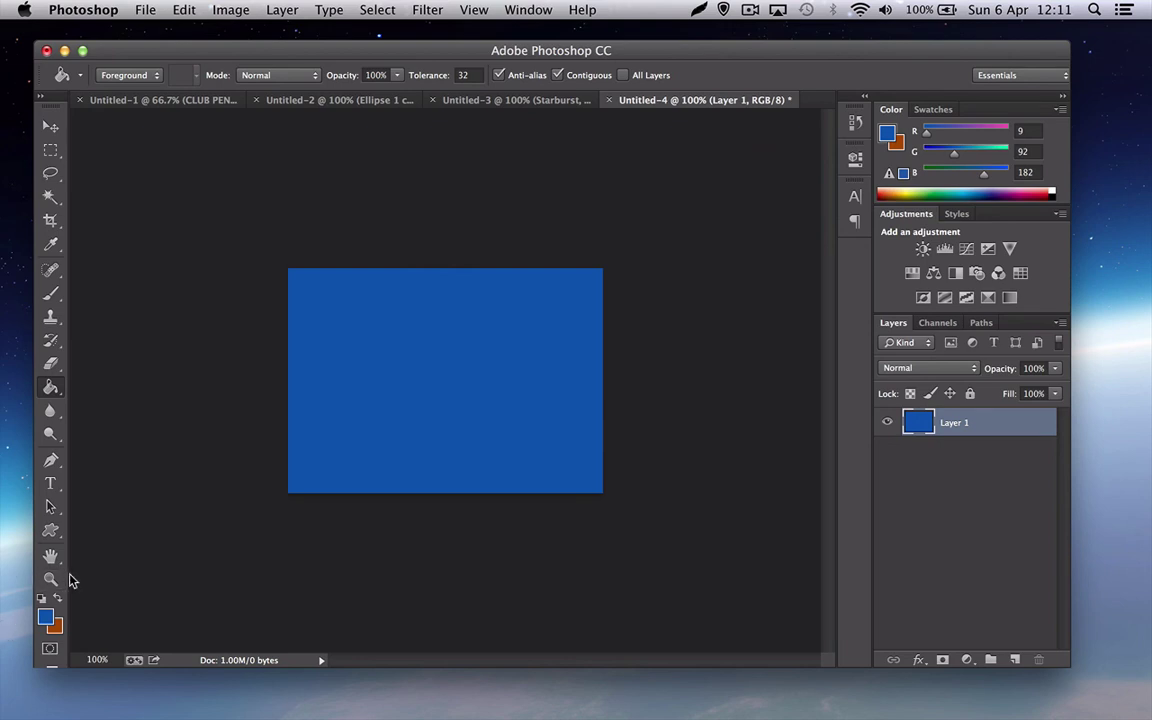
Sample the darker blue of the dots from Untitled-2 as the foreground colour
left_click(263, 97)
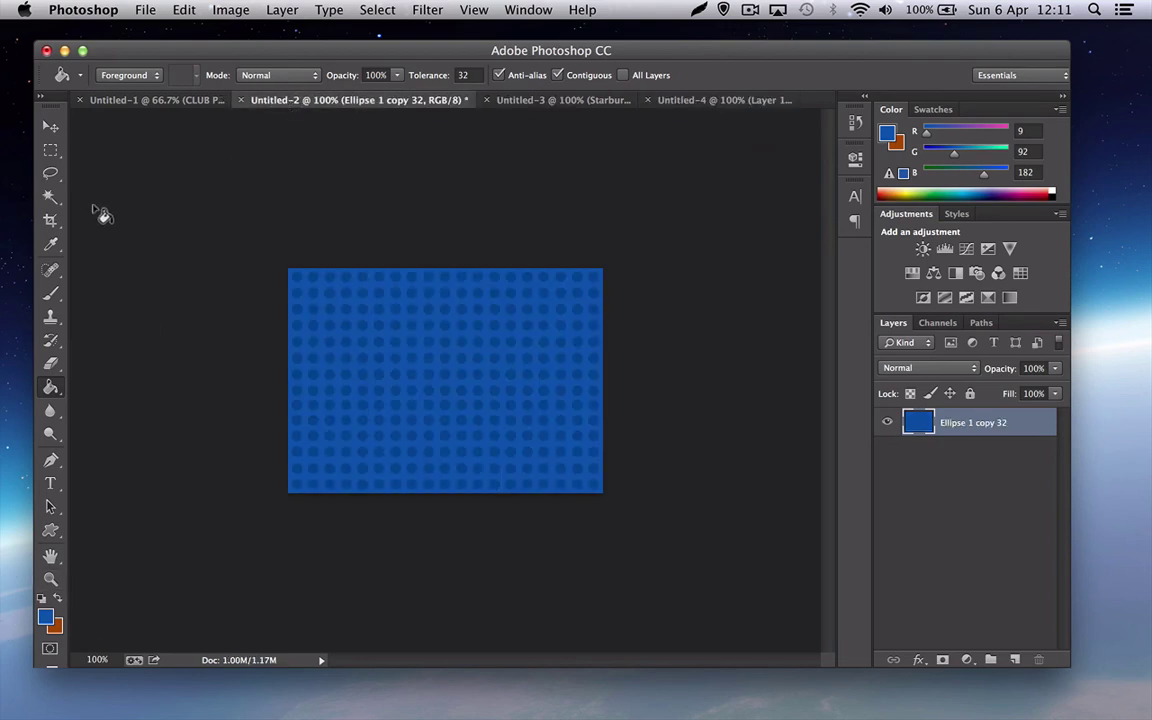
left_click(47, 248)
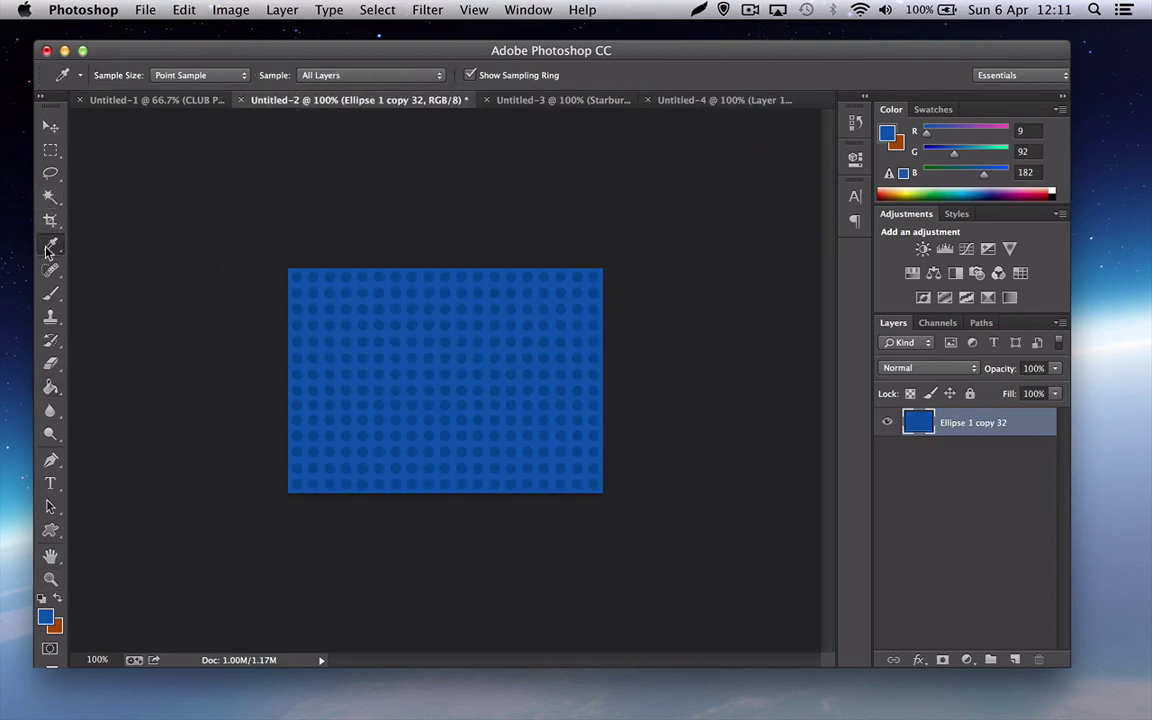
left_click(347, 268)
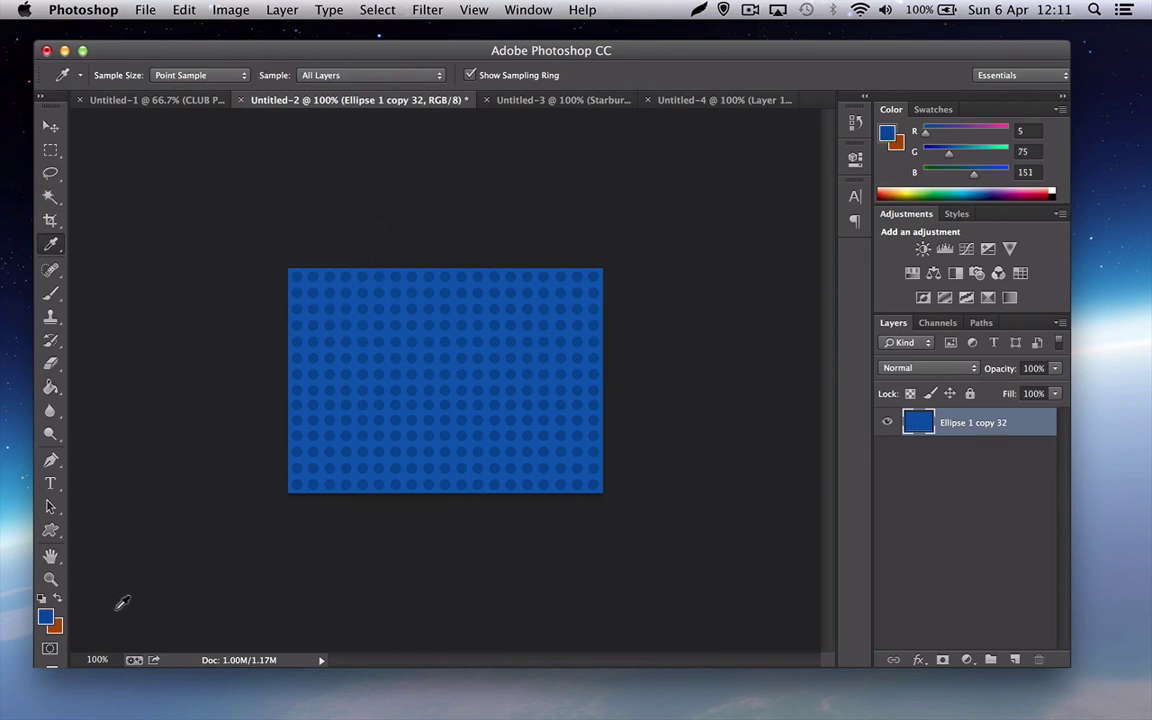
left_click(46, 617)
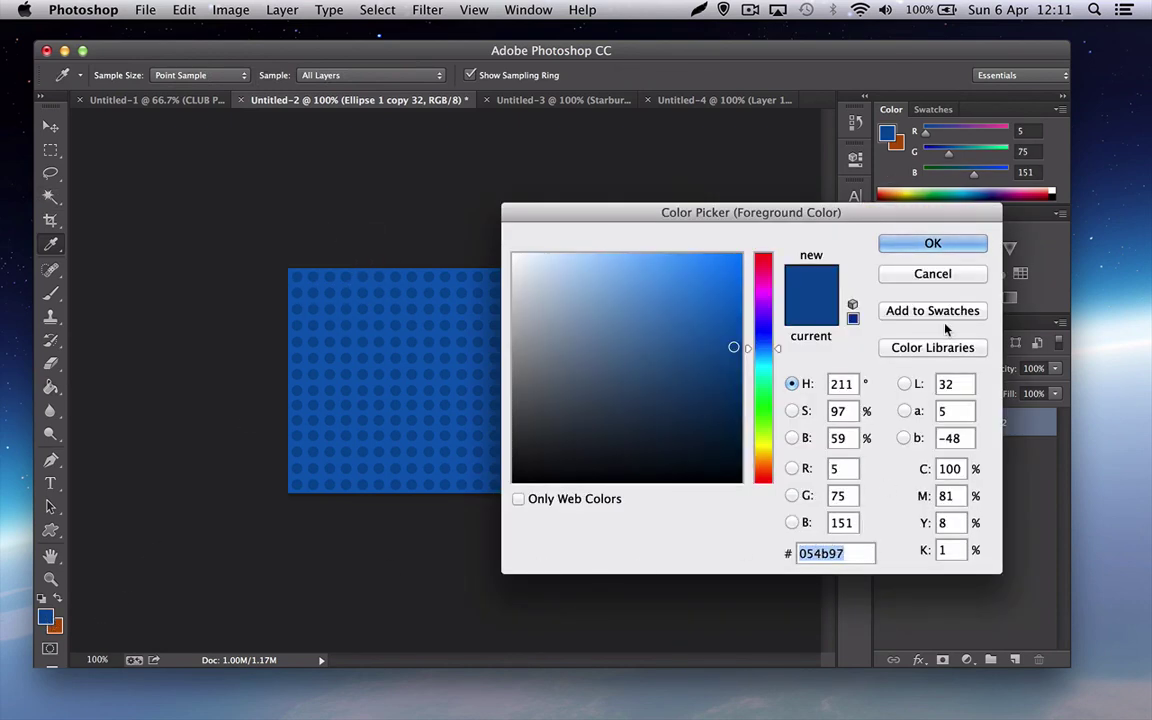
key("Return")
Select the Ellipse Tool in Untitled-4 and zoom the canvas to 200%
left_click(700, 99)
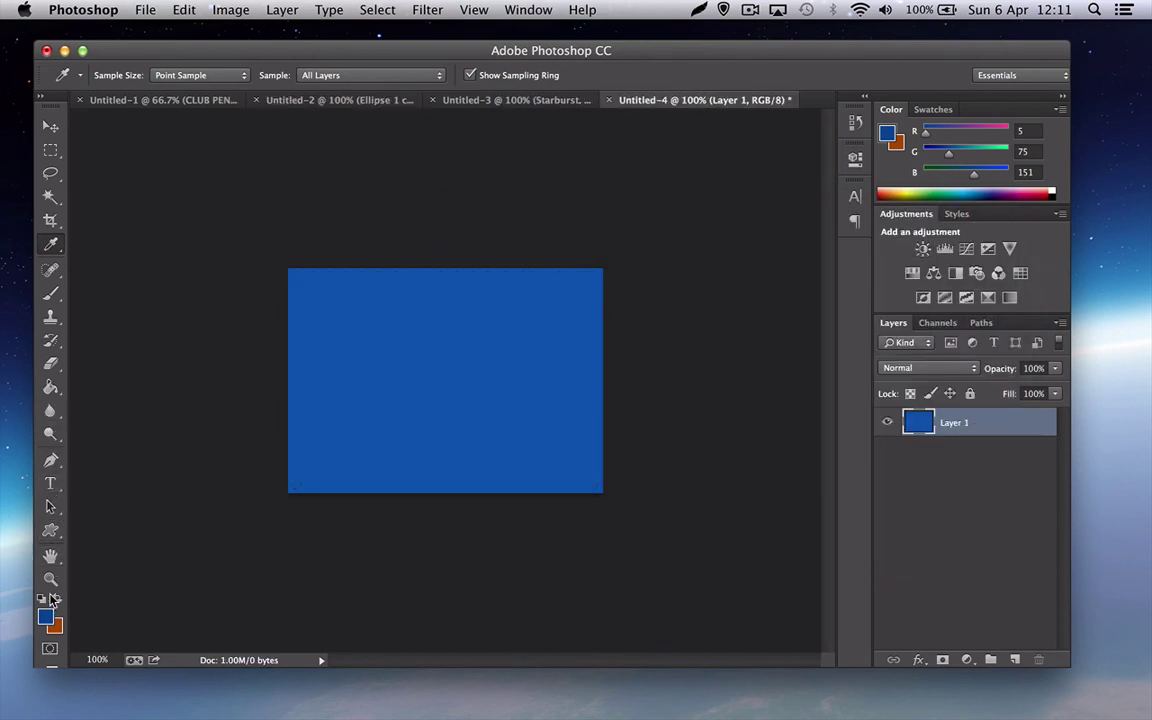
left_click(50, 530)
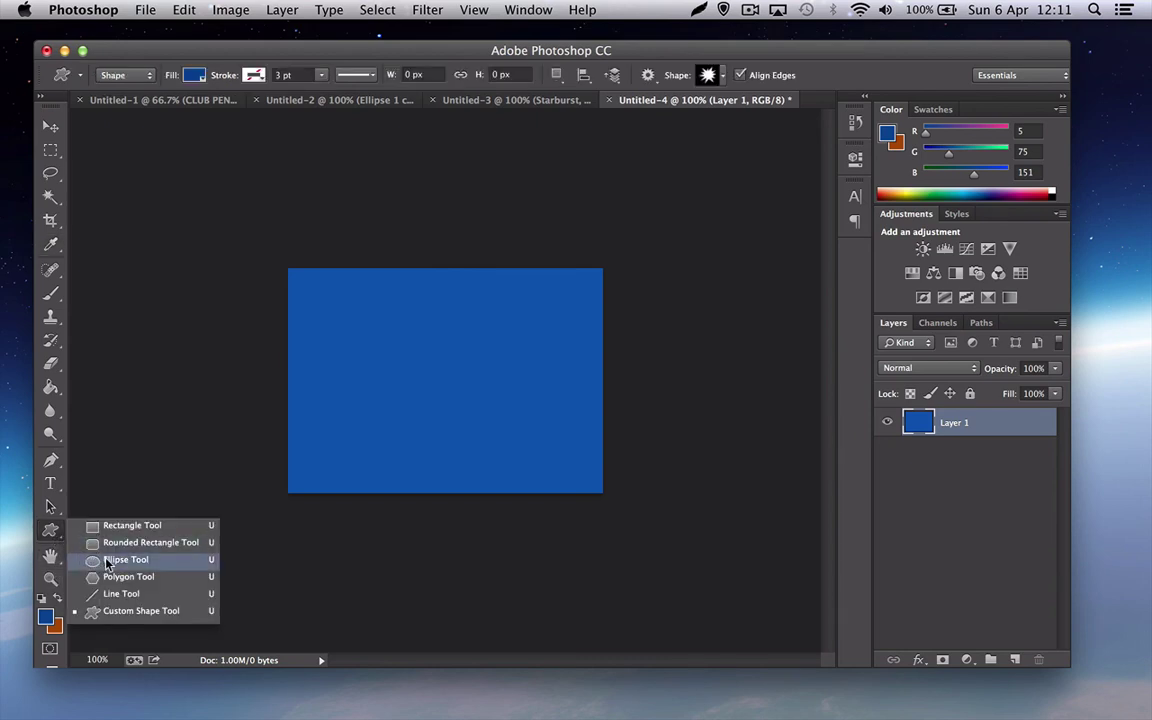
left_click(100, 559)
key("super+equal")
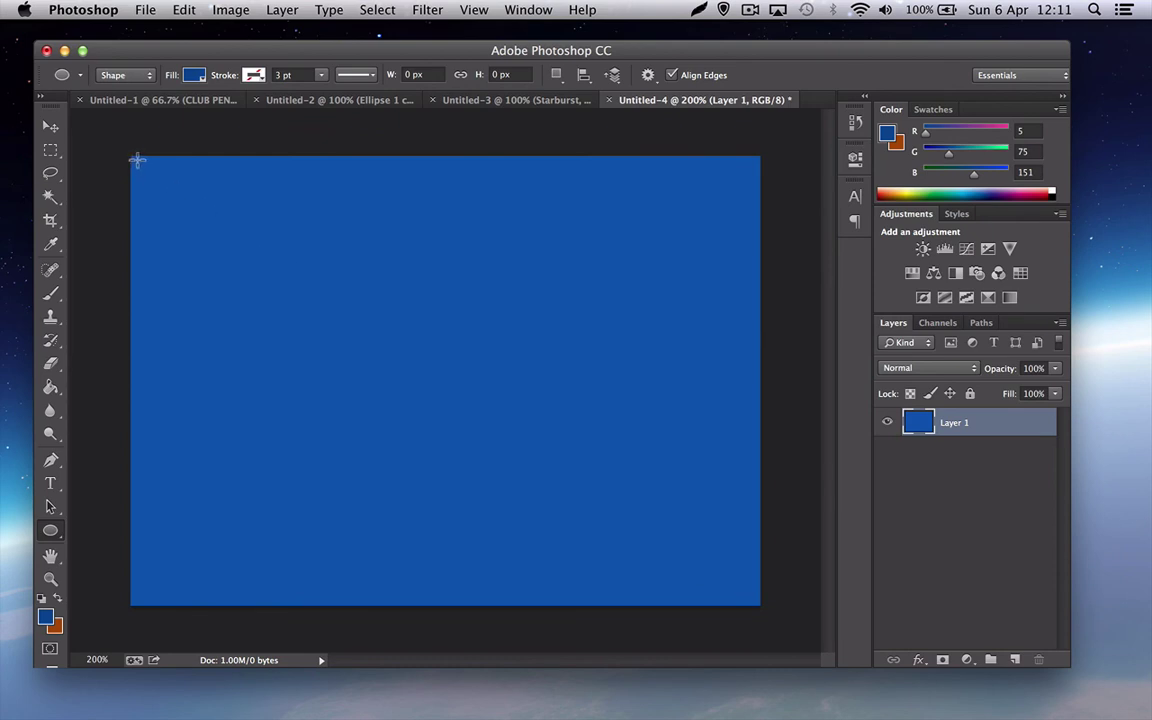
Shift-drag a 29 × 29 px dark blue circle at the canvas's top-left corner
left_click_drag(137, 160, 176, 185)
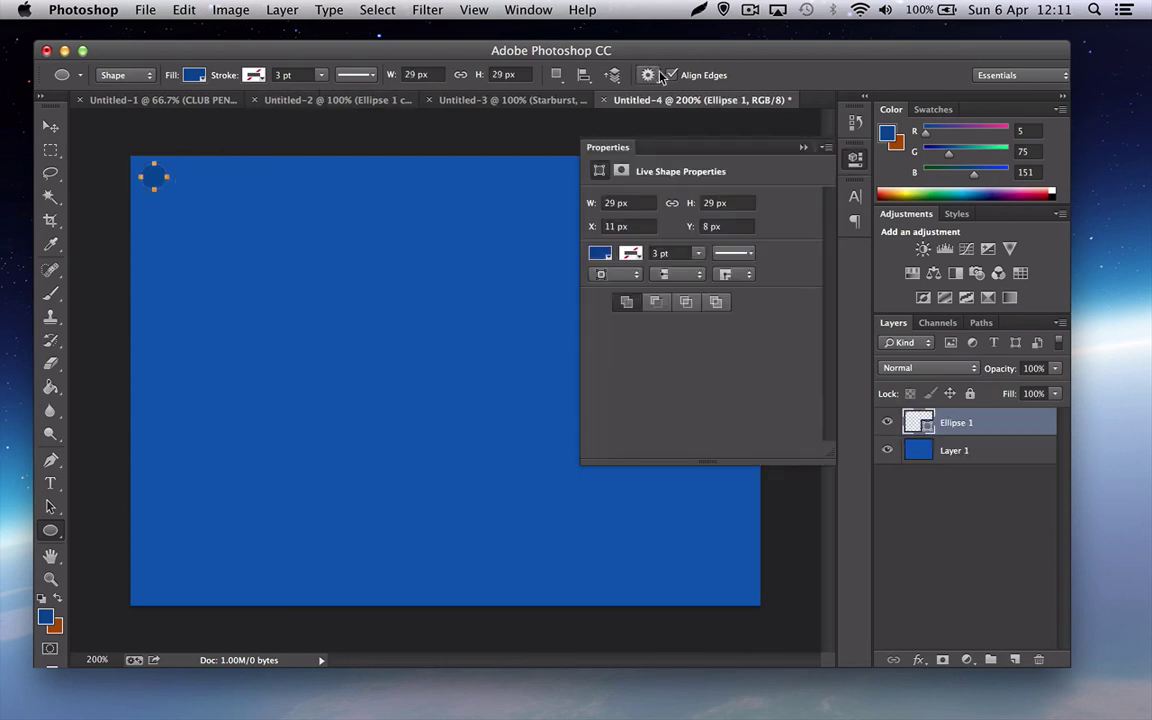
Duplicate the circle and shift the copies right, making a row of four circles
right_click(966, 424)
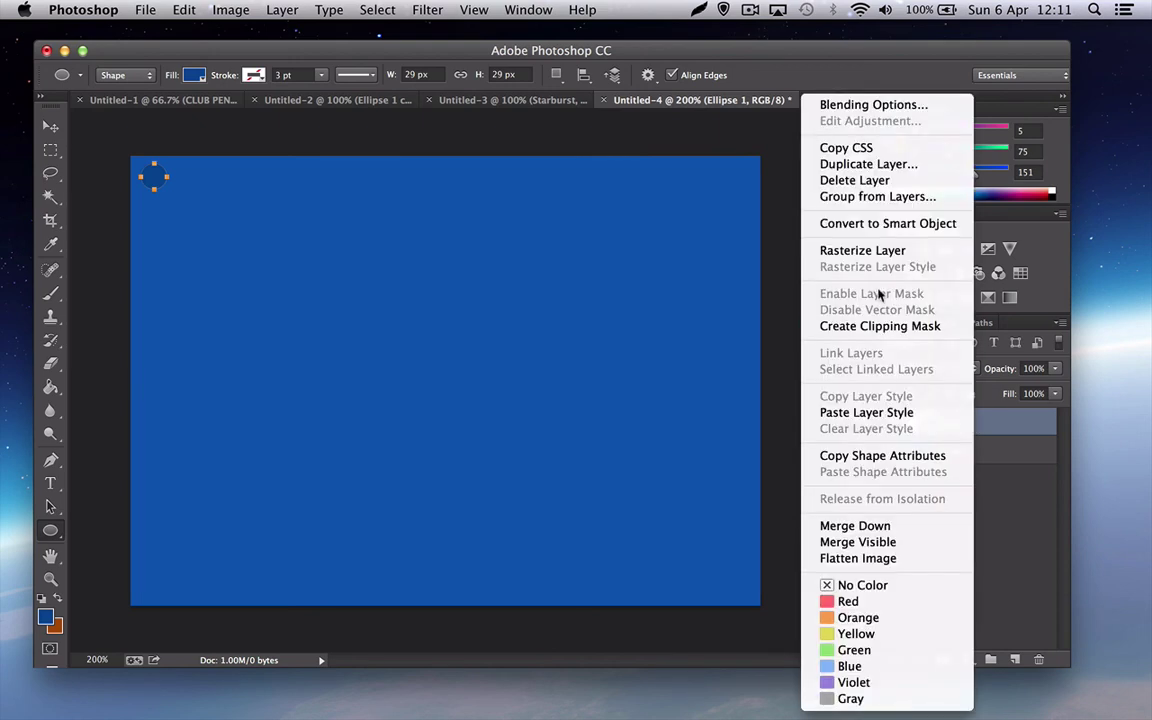
left_click(887, 163)
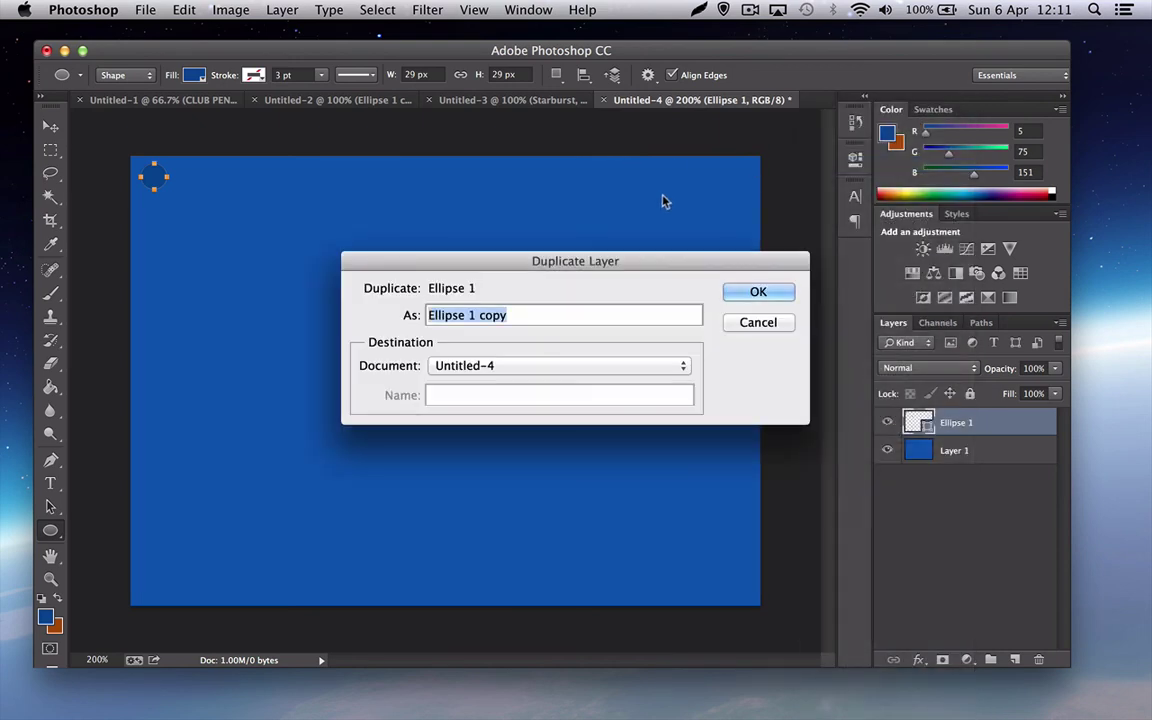
left_click(762, 292)
left_click(50, 126)
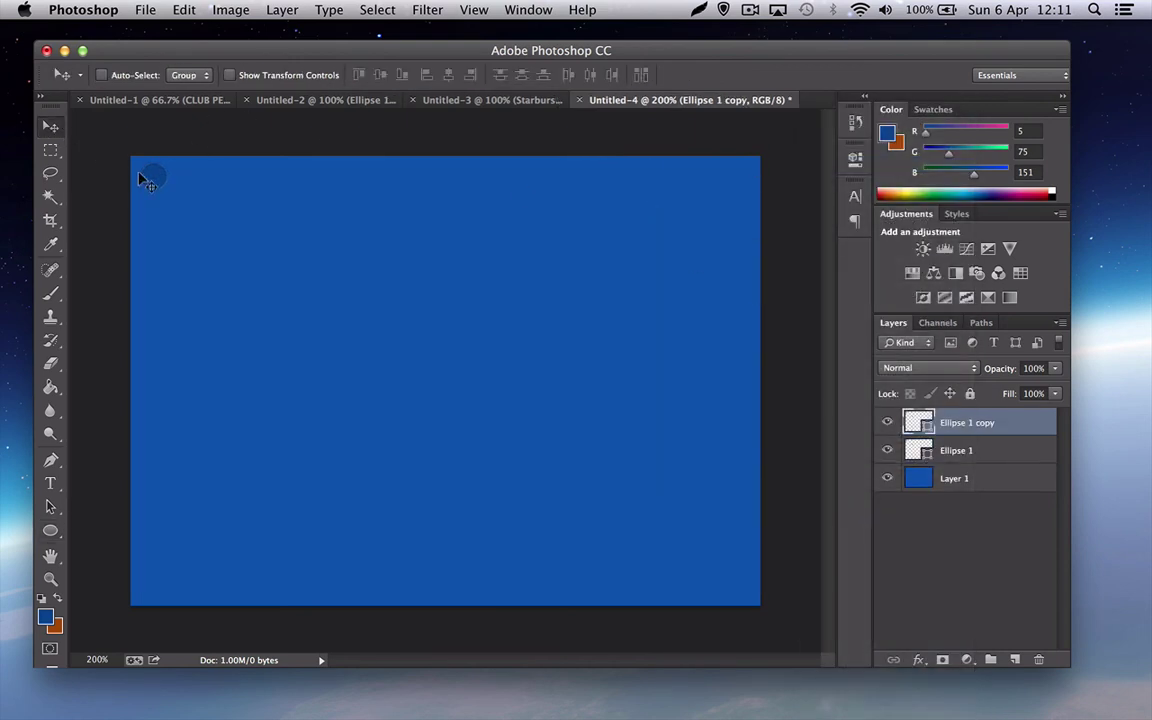
left_click_drag(152, 176, 184, 179)
left_click(982, 450, "shift")
right_click(982, 450)
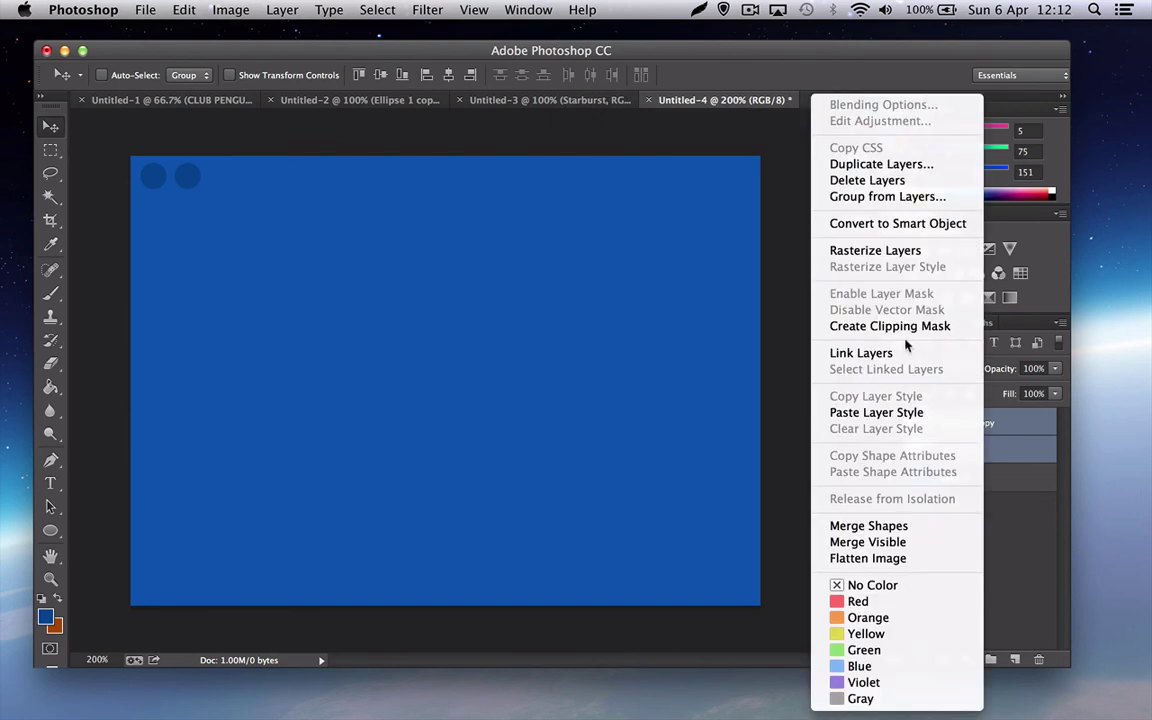
left_click(897, 164)
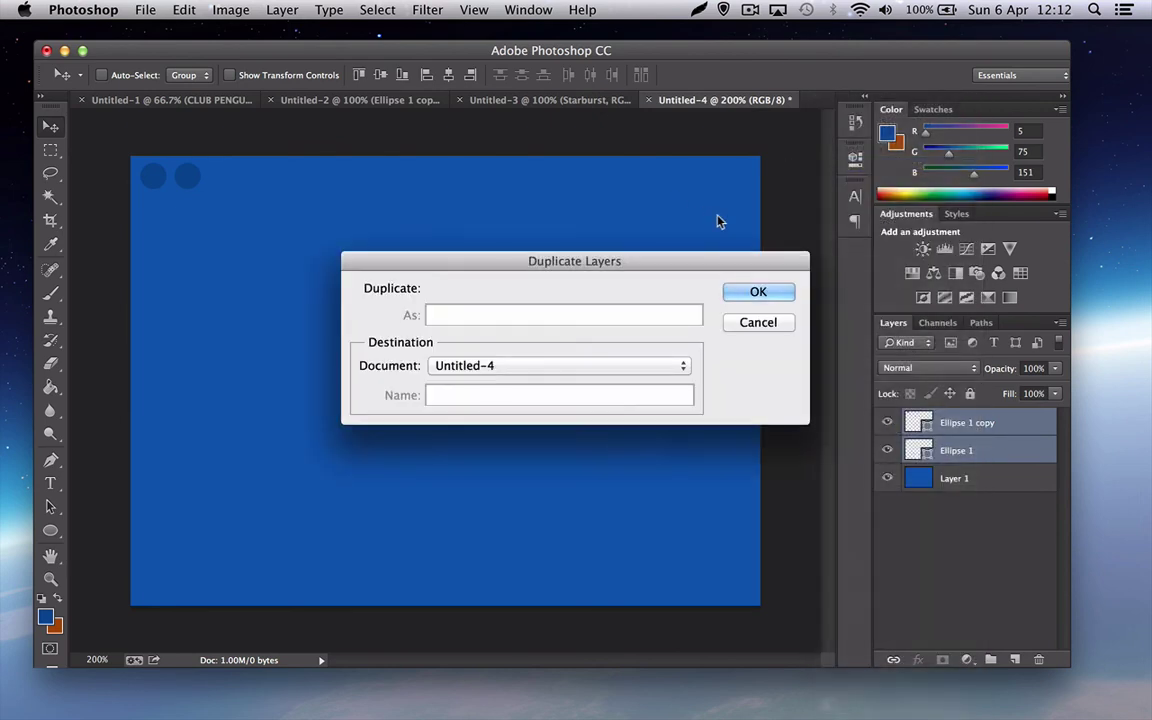
left_click(745, 291)
left_click_drag(183, 172, 253, 170)
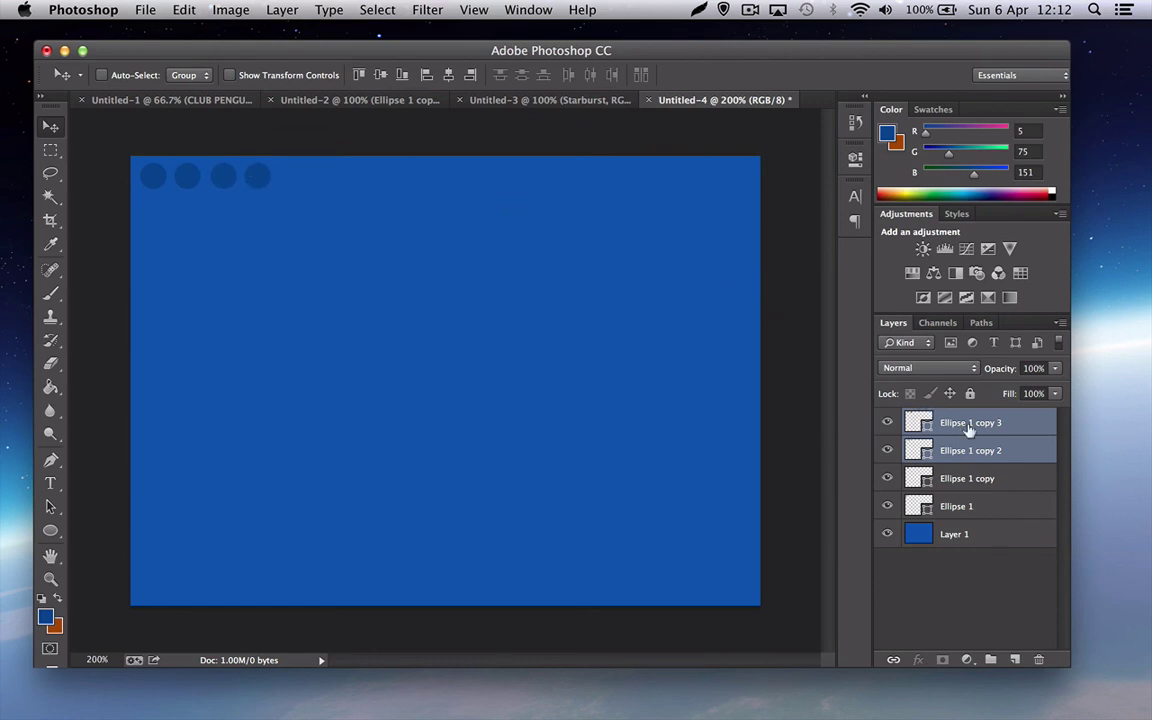
Duplicate the four circle layers and move them right, making eight circles
double_click(980, 505)
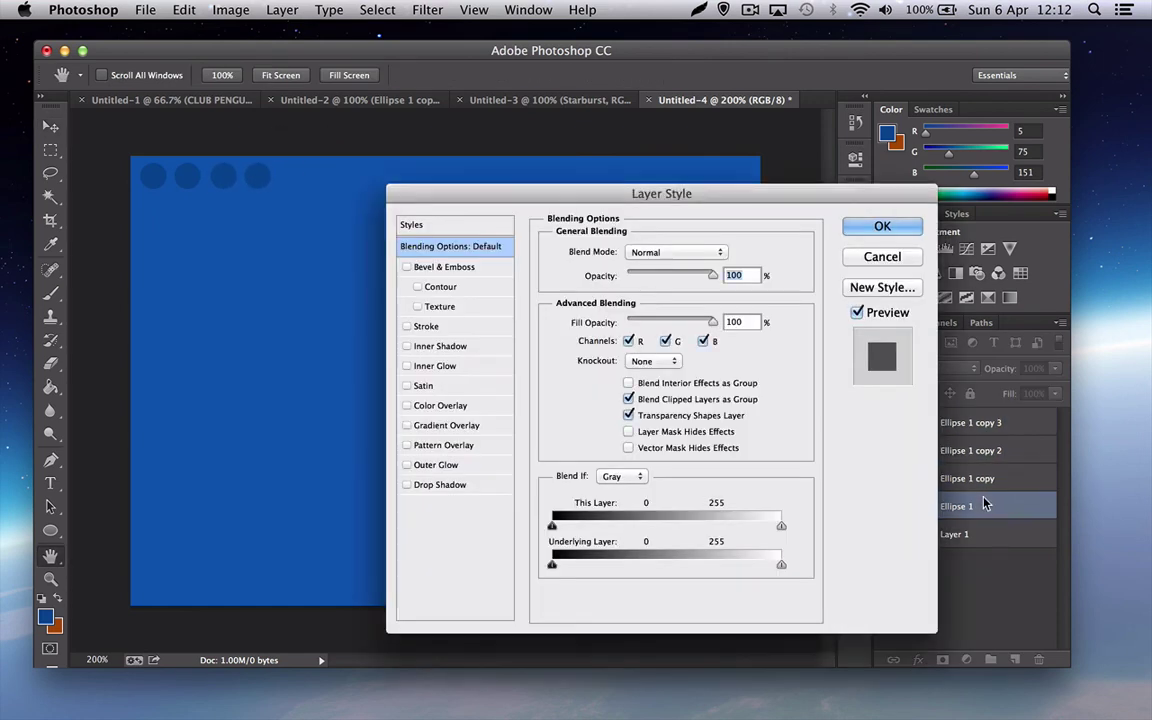
left_click(880, 257)
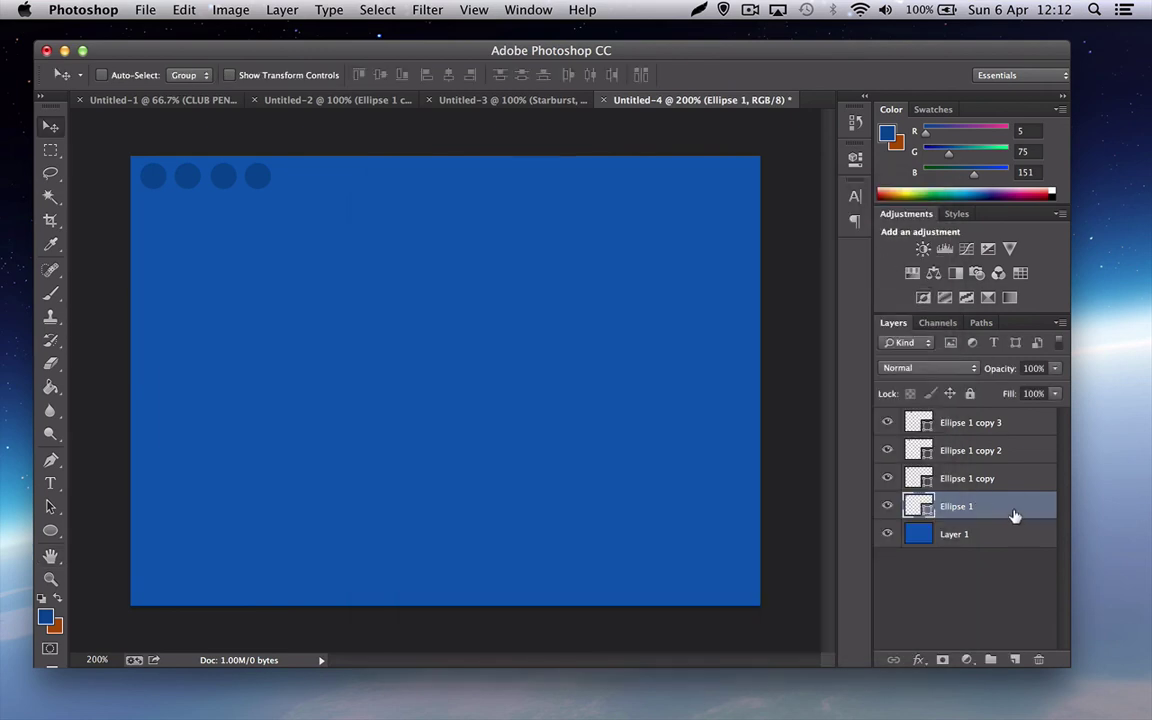
left_click(1011, 421, "shift")
right_click(1013, 421)
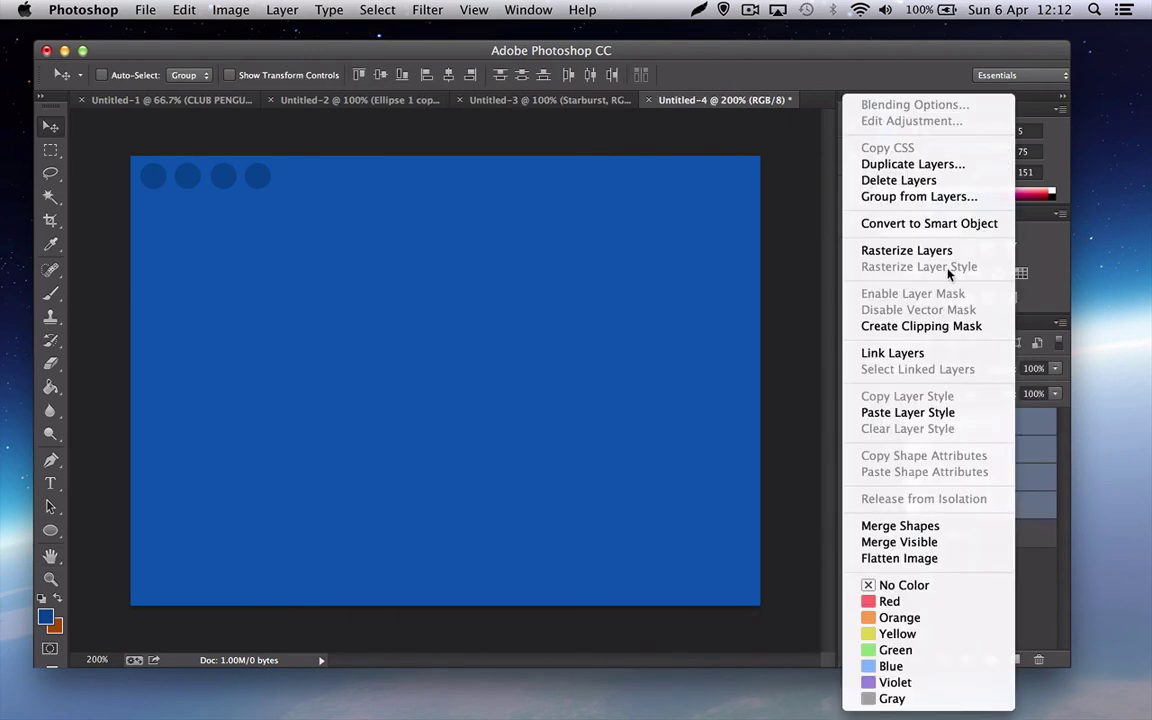
left_click(420, 138)
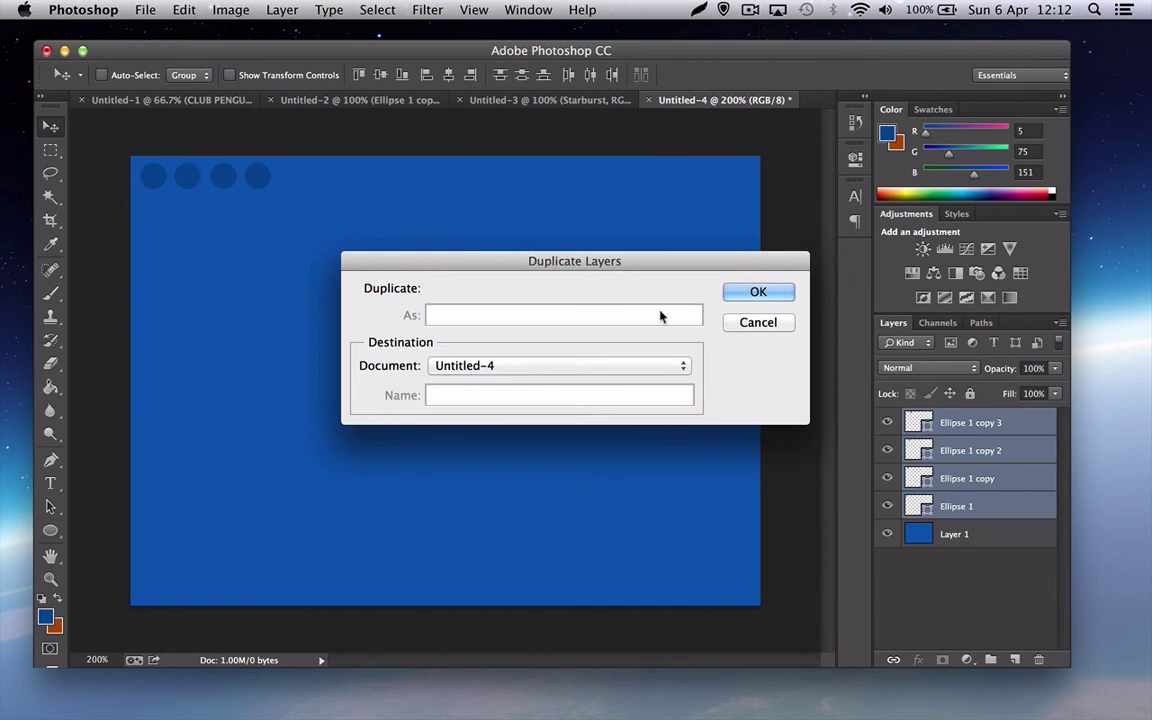
left_click(763, 292)
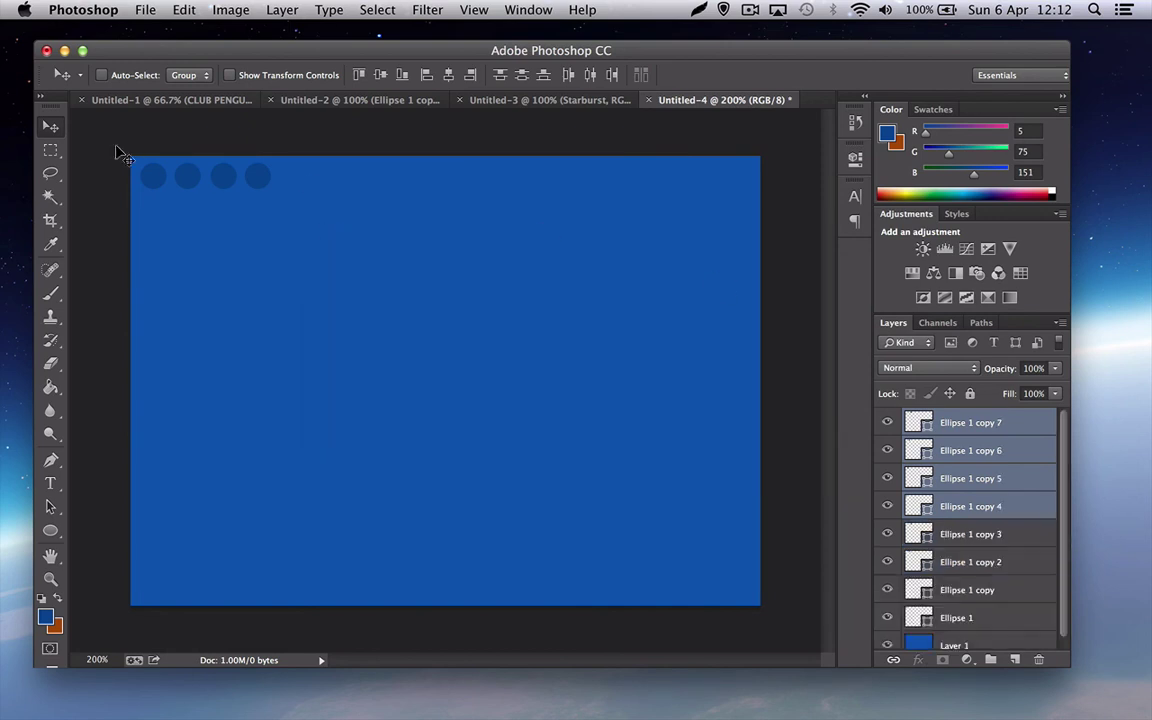
left_click_drag(206, 172, 336, 178)
Duplicate all eight circle layers and move them right, making sixteen circles
left_click(969, 429)
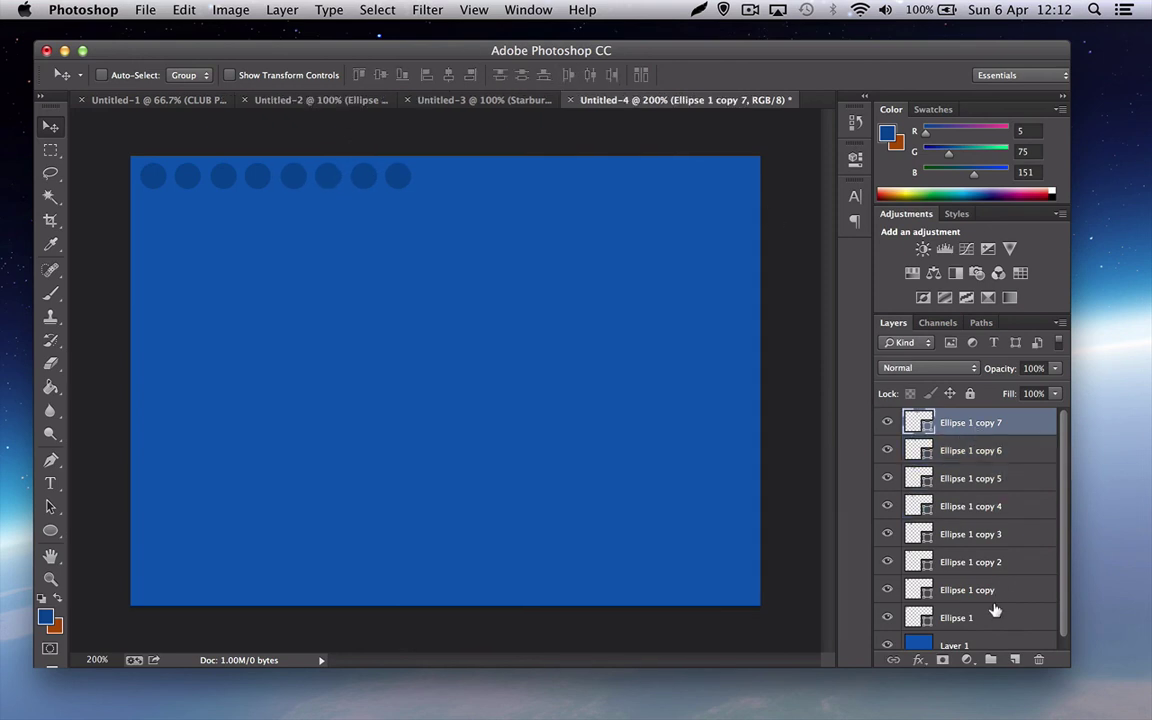
left_click(995, 611, "shift")
right_click(998, 424)
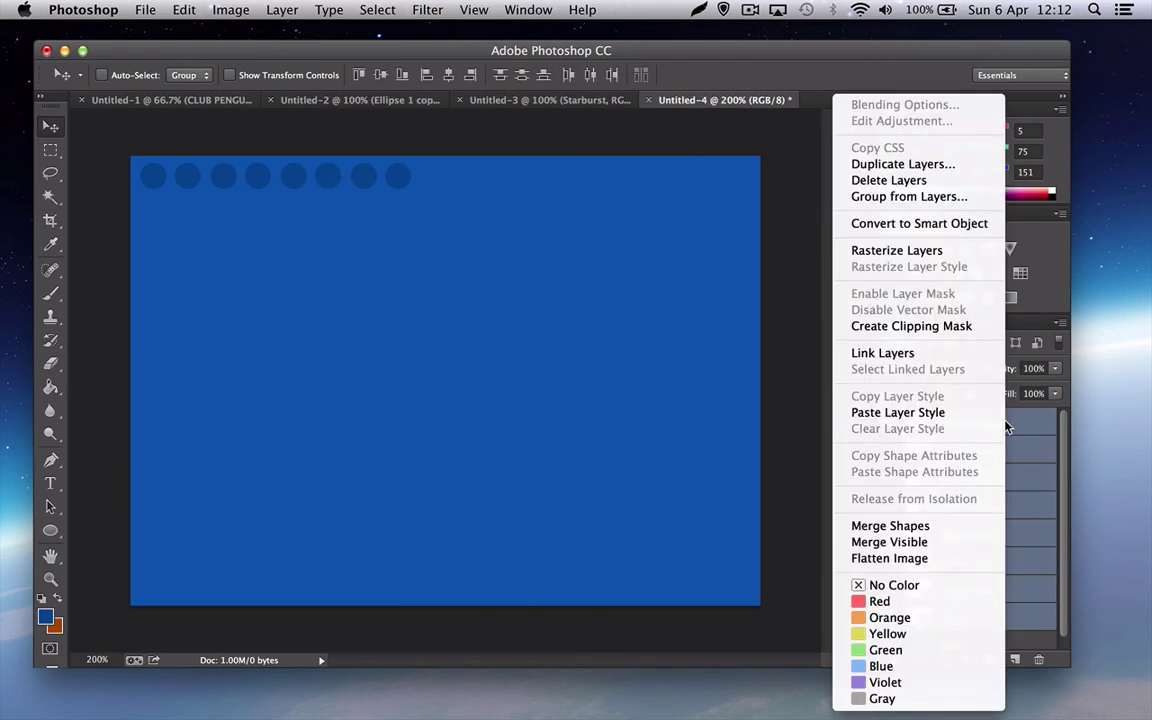
left_click(900, 164)
left_click(735, 291)
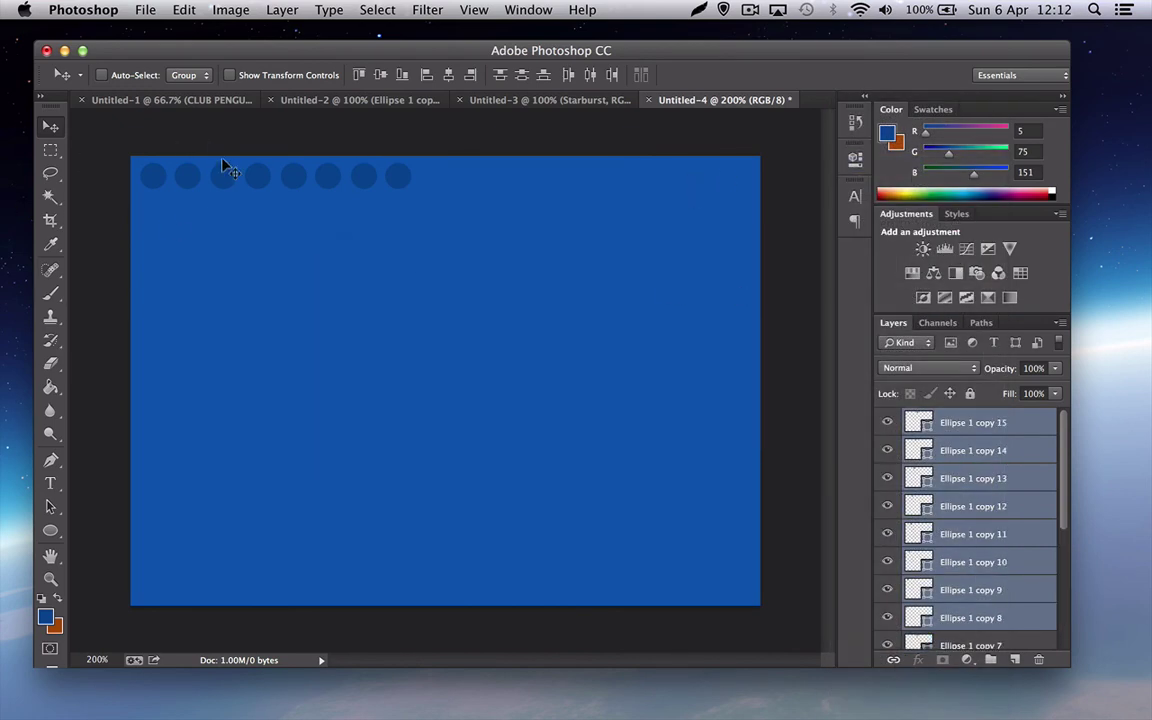
left_click_drag(222, 172, 505, 172)
Duplicate two more circles and place them at the row's right end, making eighteen
left_click(1015, 423)
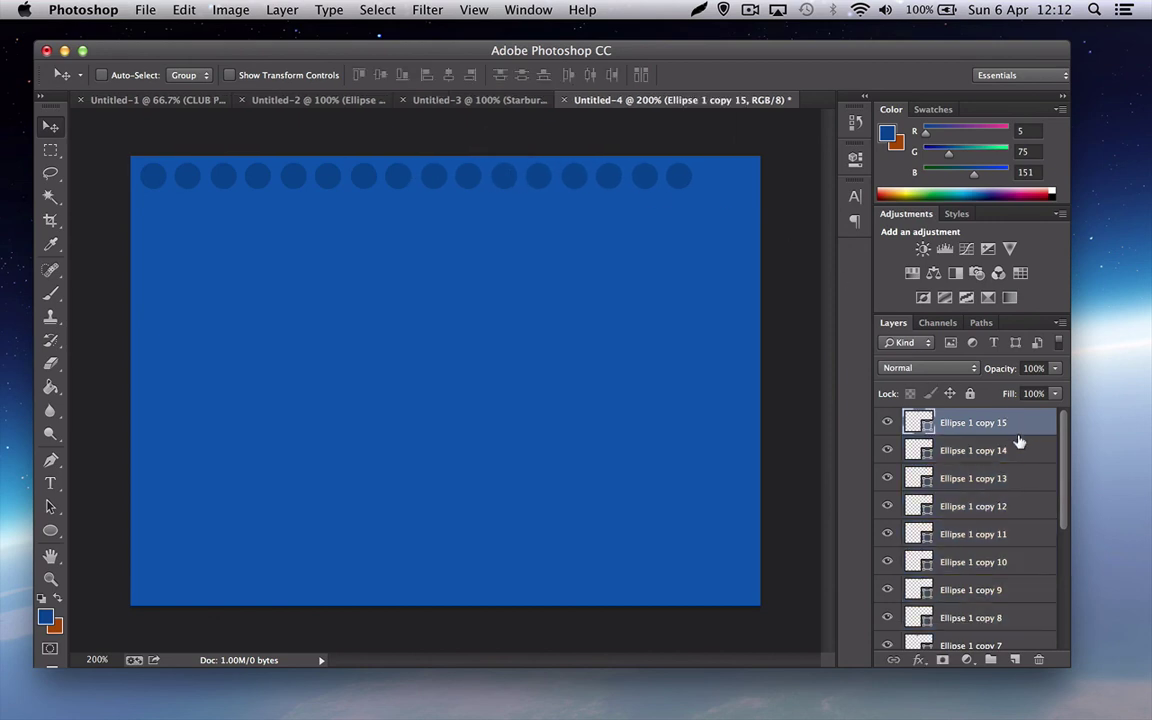
left_click(1018, 442, "shift")
right_click(1008, 448)
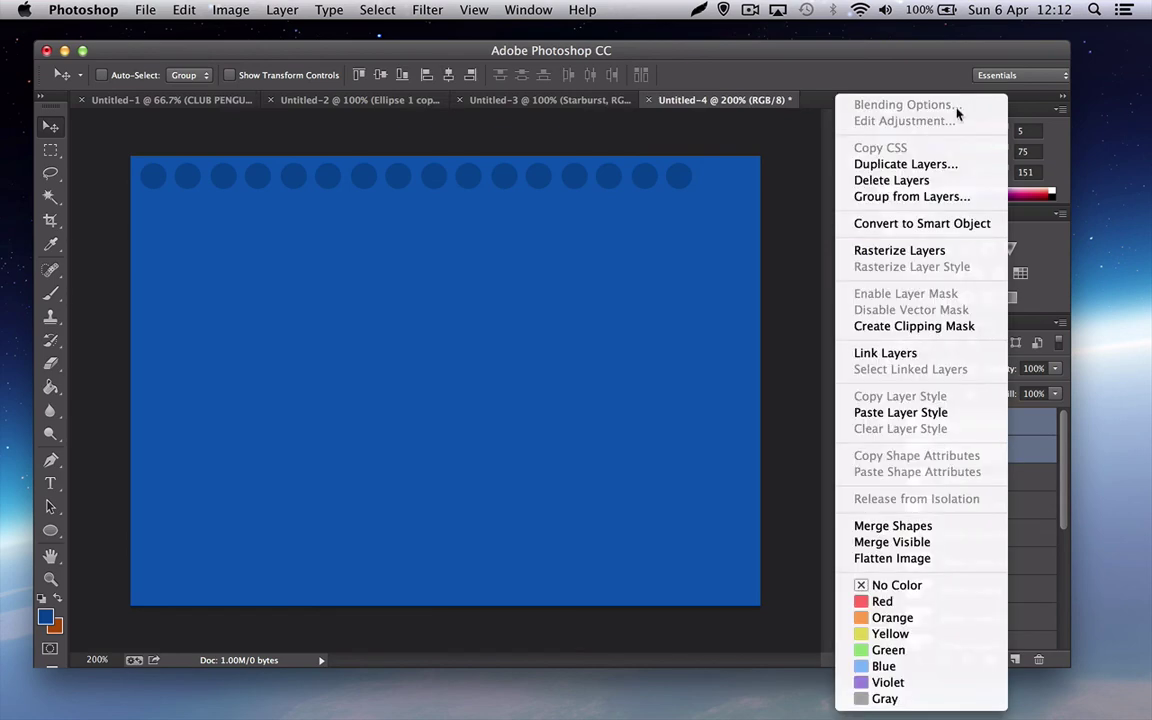
left_click(860, 163)
left_click(752, 290)
left_click_drag(672, 178, 743, 183)
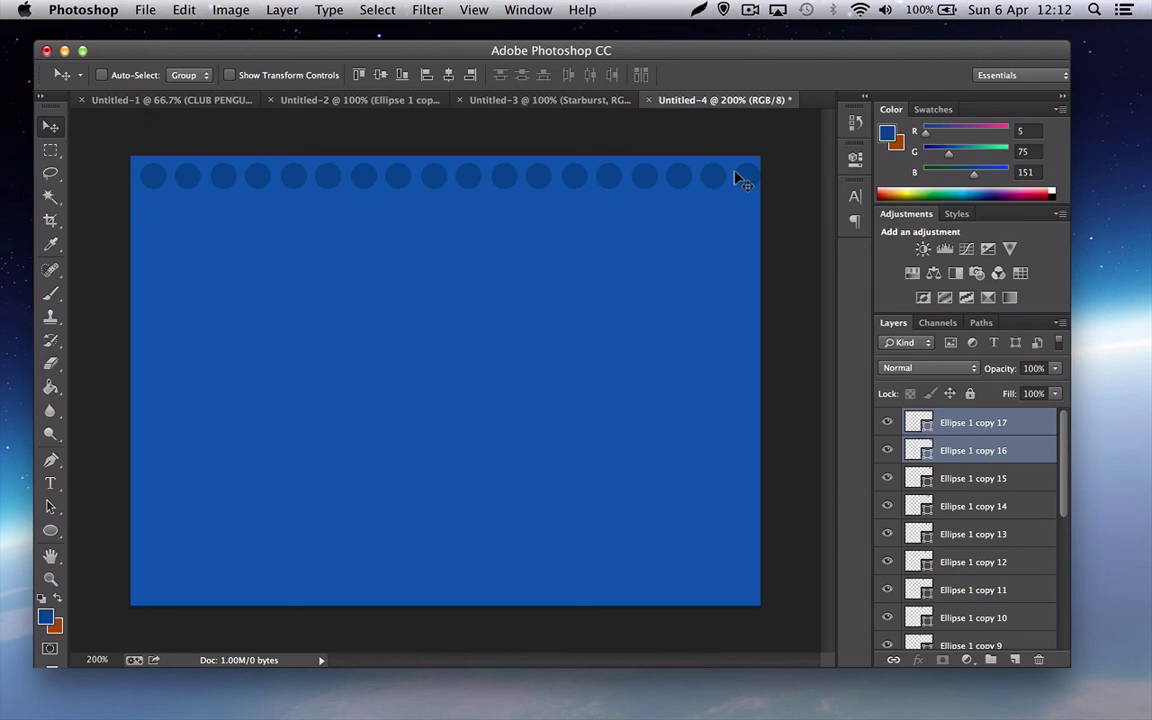
Select every circle layer from copy 17 to Ellipse 1 and nudge the row left
left_click(977, 422)
scroll(993, 575, "down", 5)
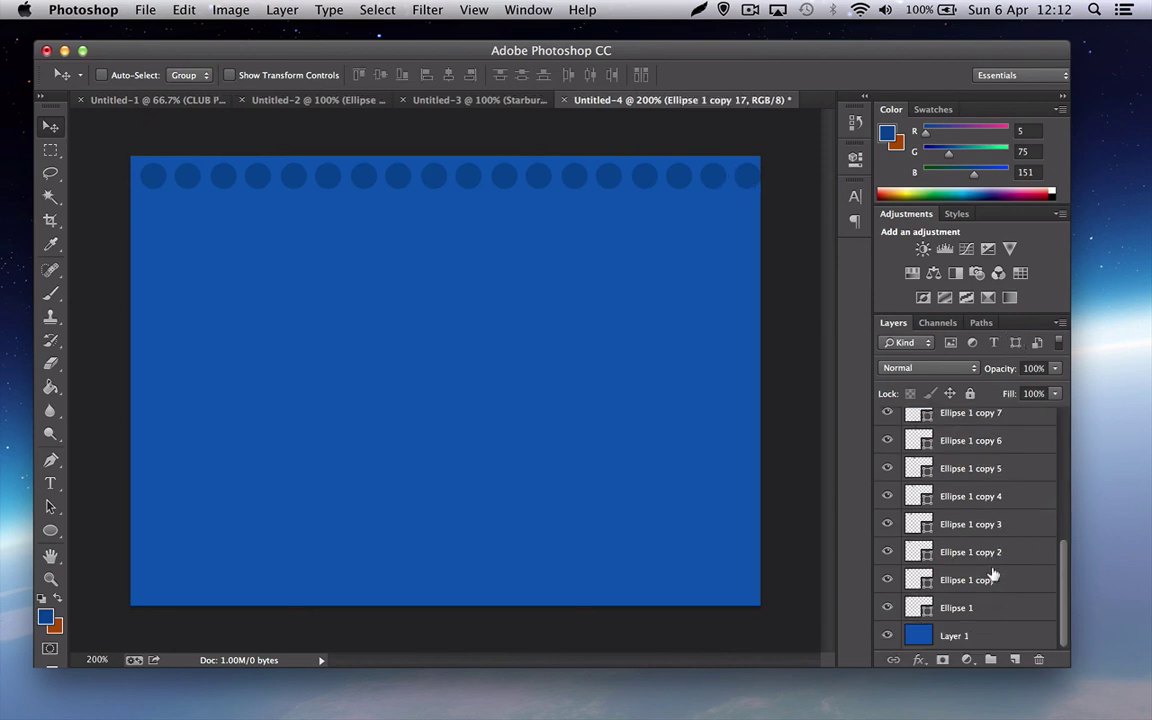
left_click(987, 605, "shift")
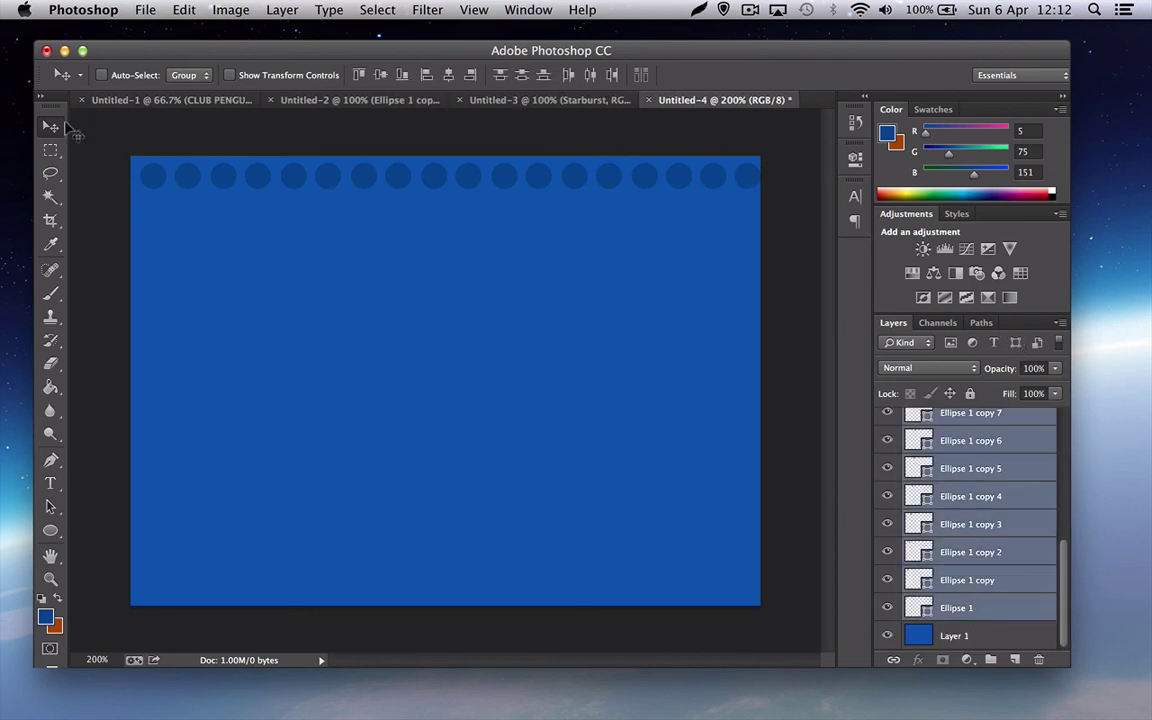
key("Left")
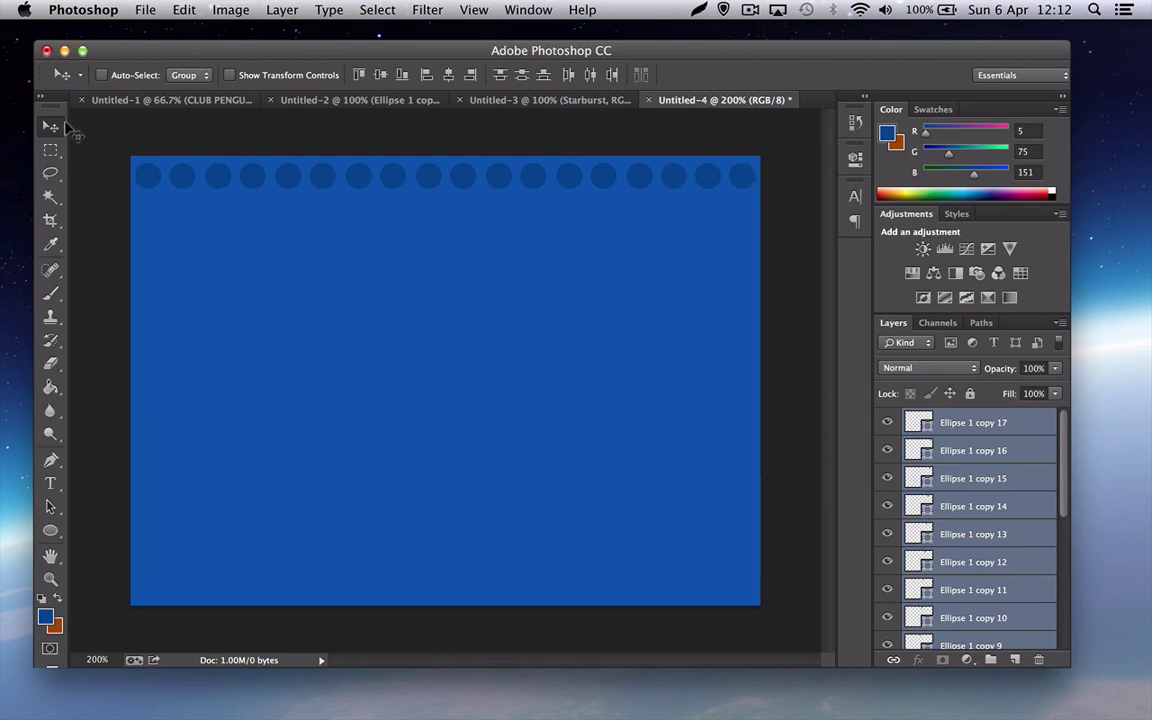
Merge the circles into one row layer, duplicate it, and place the copy just below
right_click(981, 424)
left_click(855, 519)
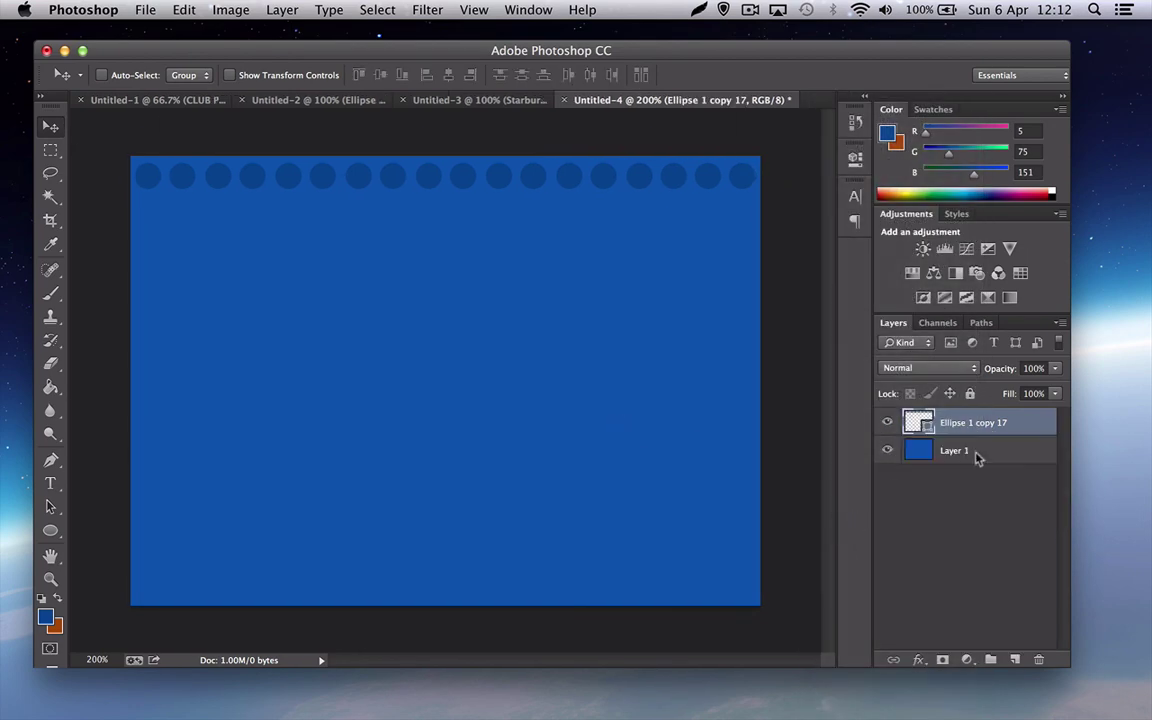
right_click(1015, 427)
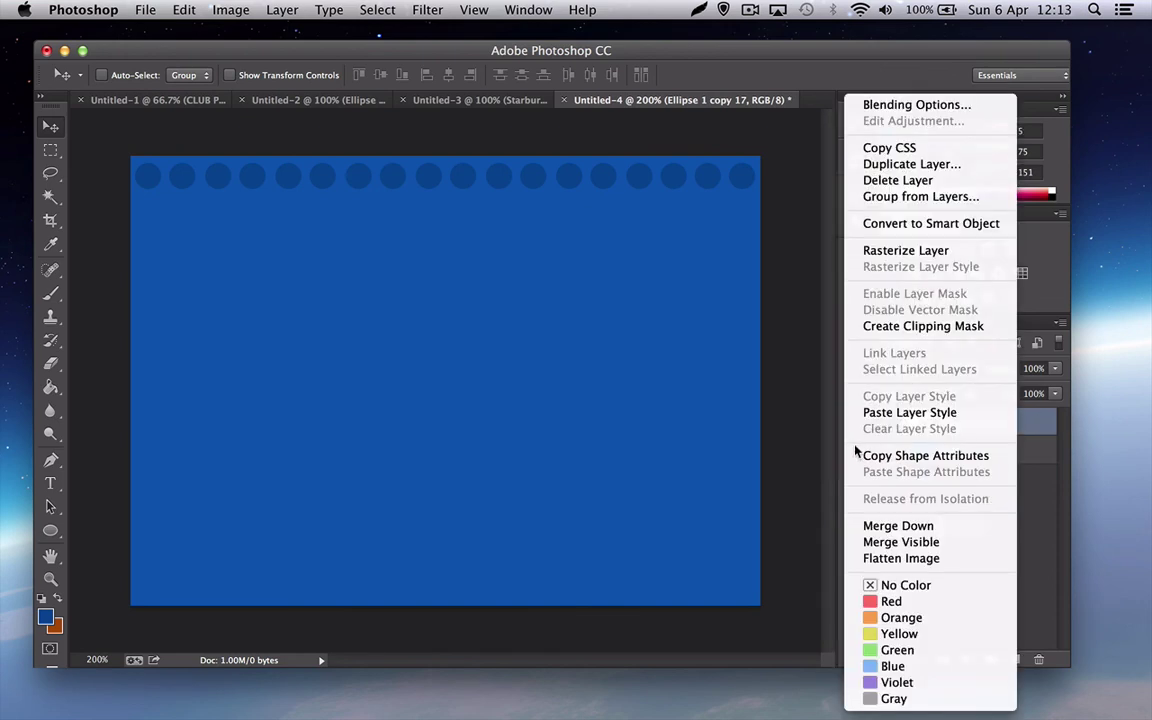
left_click(950, 164)
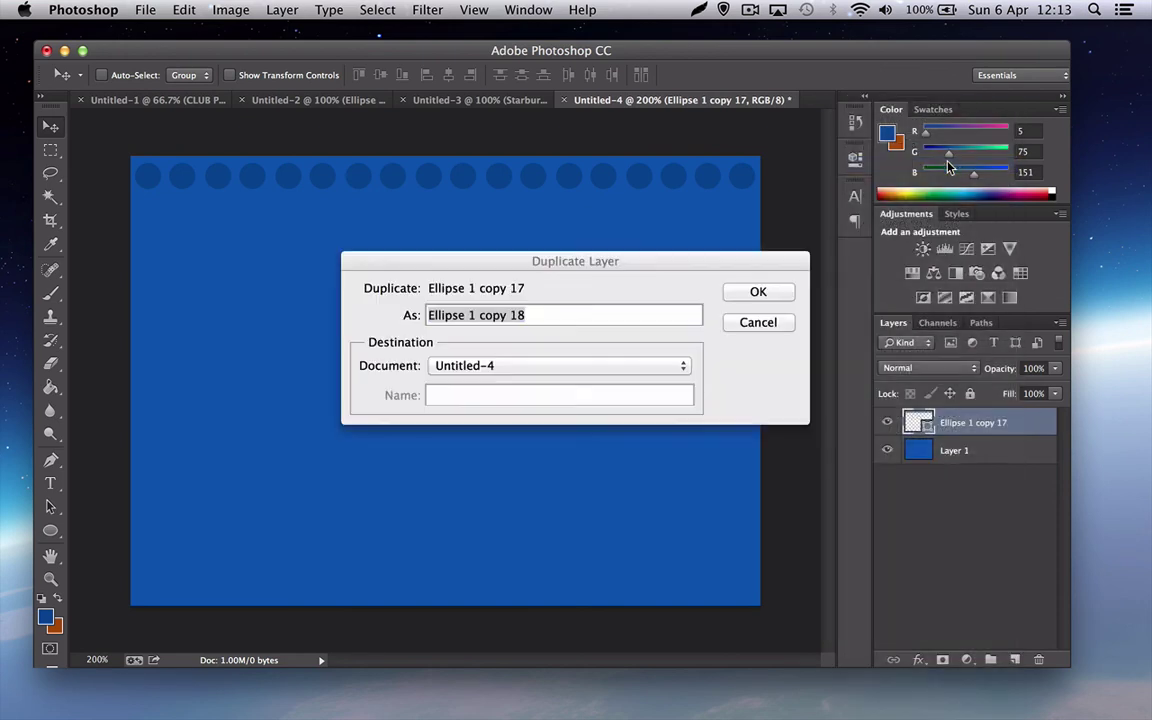
left_click(760, 291)
left_click_drag(600, 178, 603, 209)
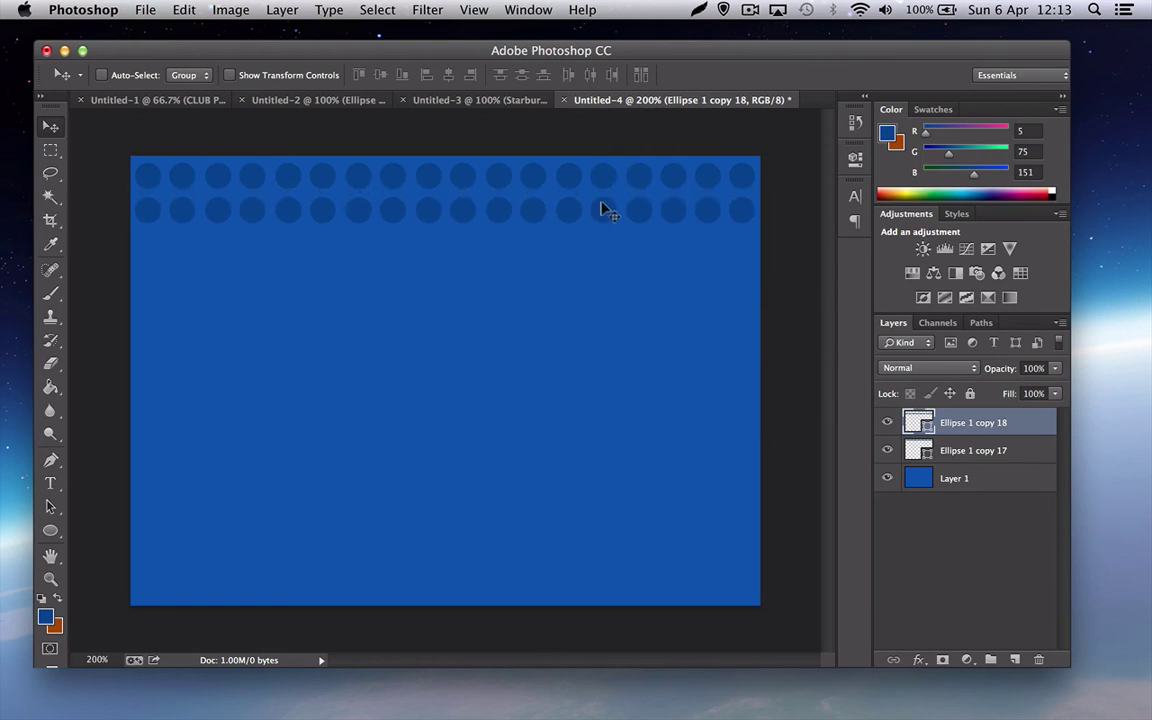
Duplicate both dot rows and move them down, making four rows
left_click(1012, 452, "shift")
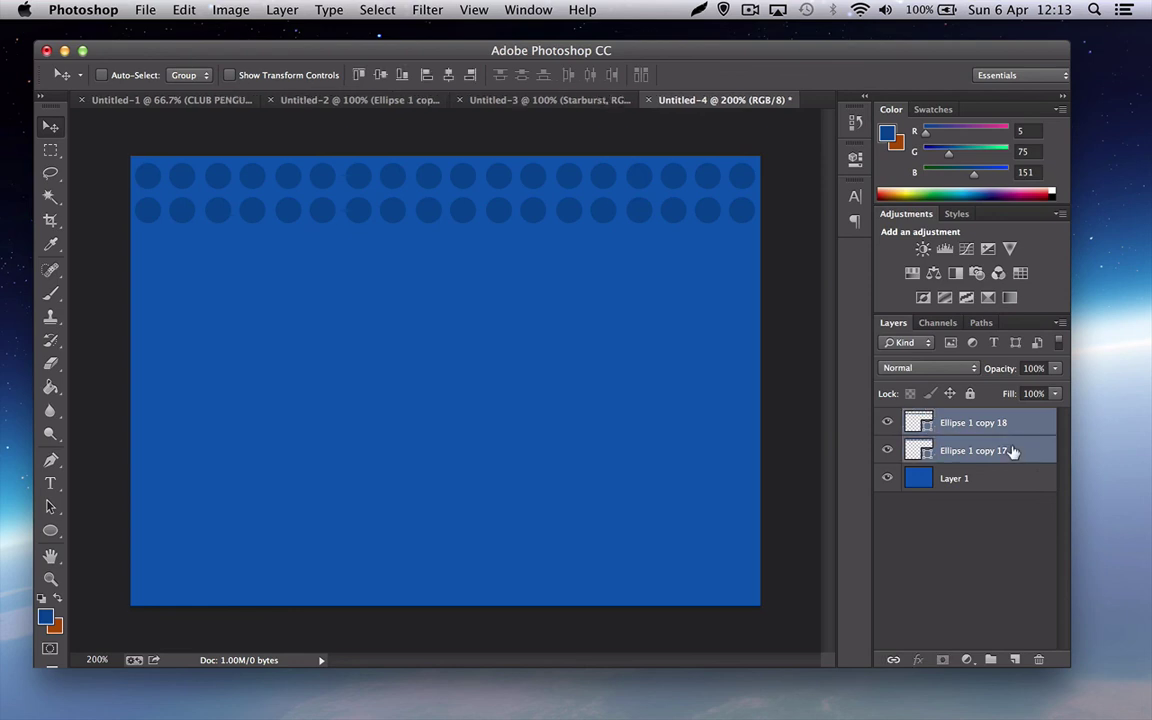
right_click(1012, 452)
left_click(912, 164)
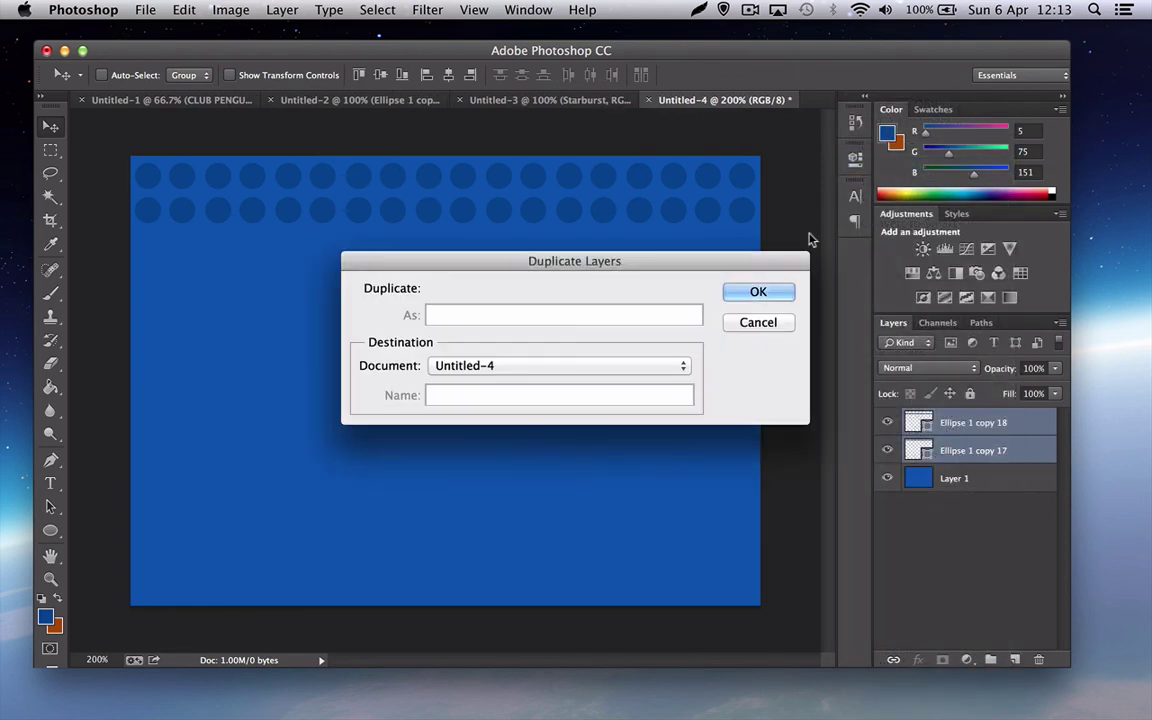
left_click(760, 291)
left_click_drag(681, 200, 680, 271)
Duplicate the four dot rows and move them down, making eight rows
left_click(980, 423)
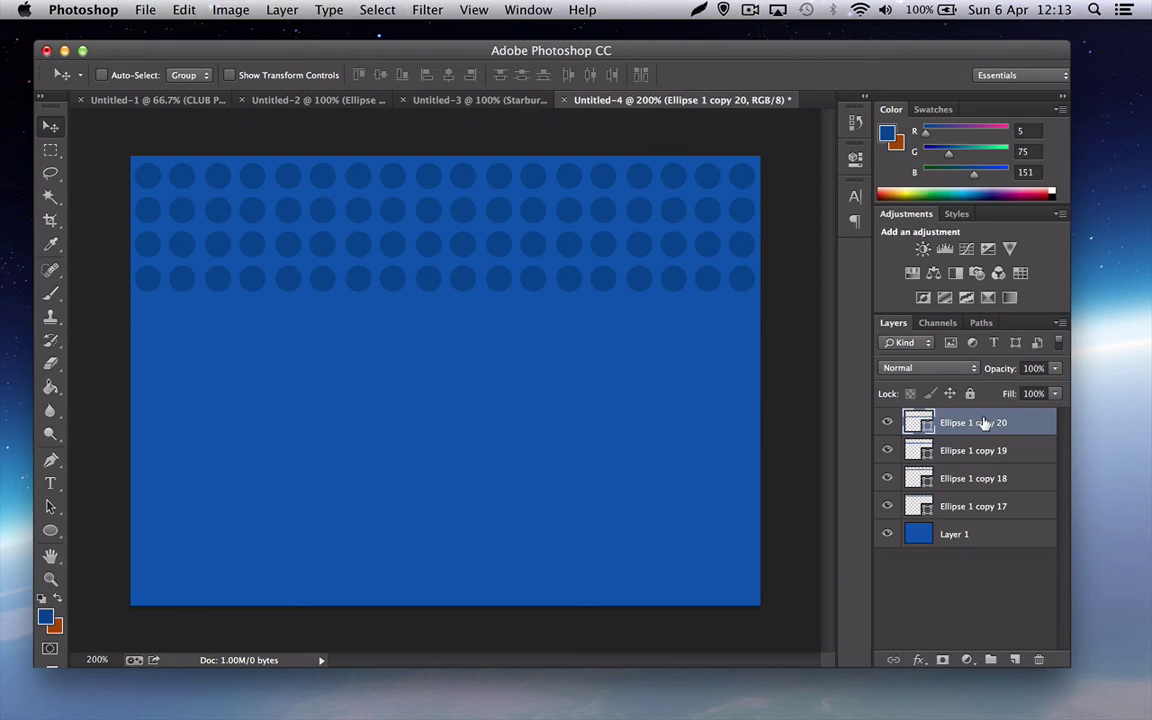
left_click(987, 506, "shift")
right_click(993, 507)
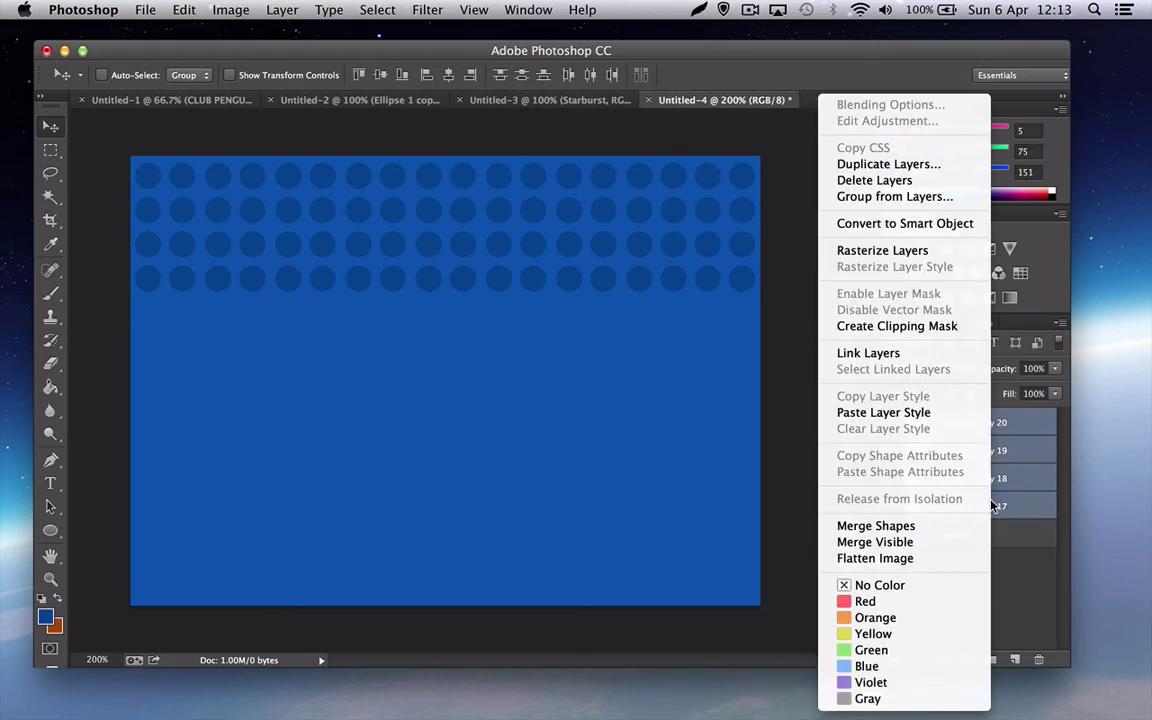
left_click(880, 164)
left_click(756, 294)
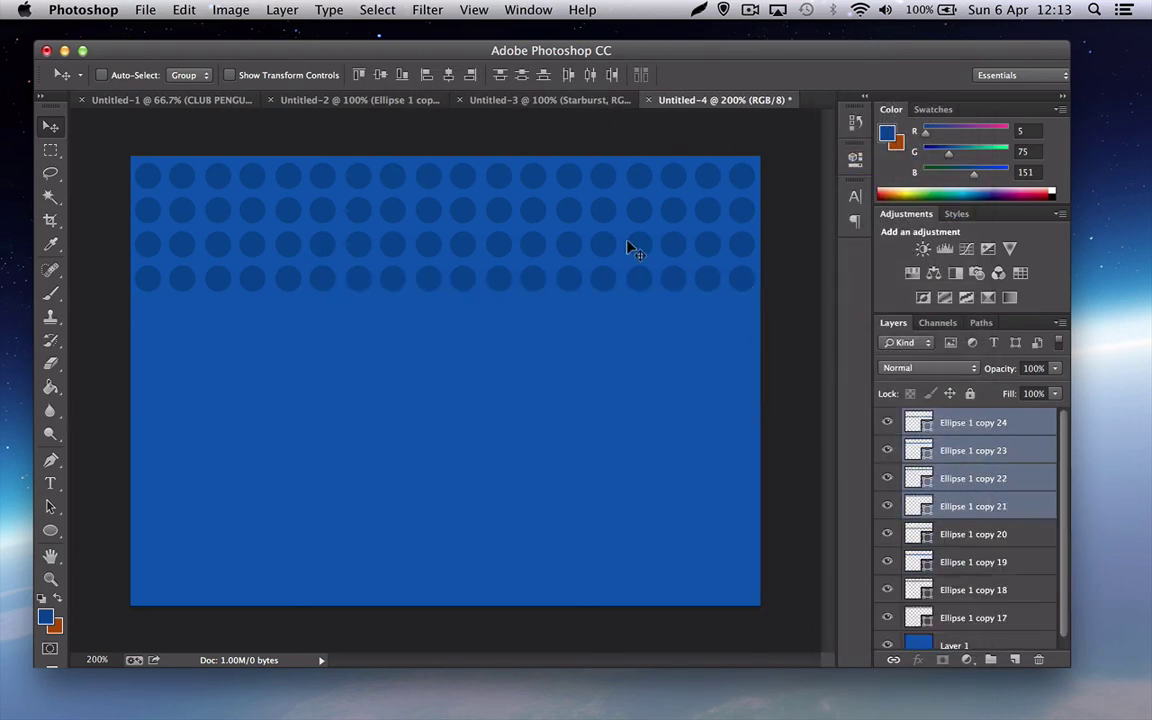
left_click_drag(618, 248, 600, 400)
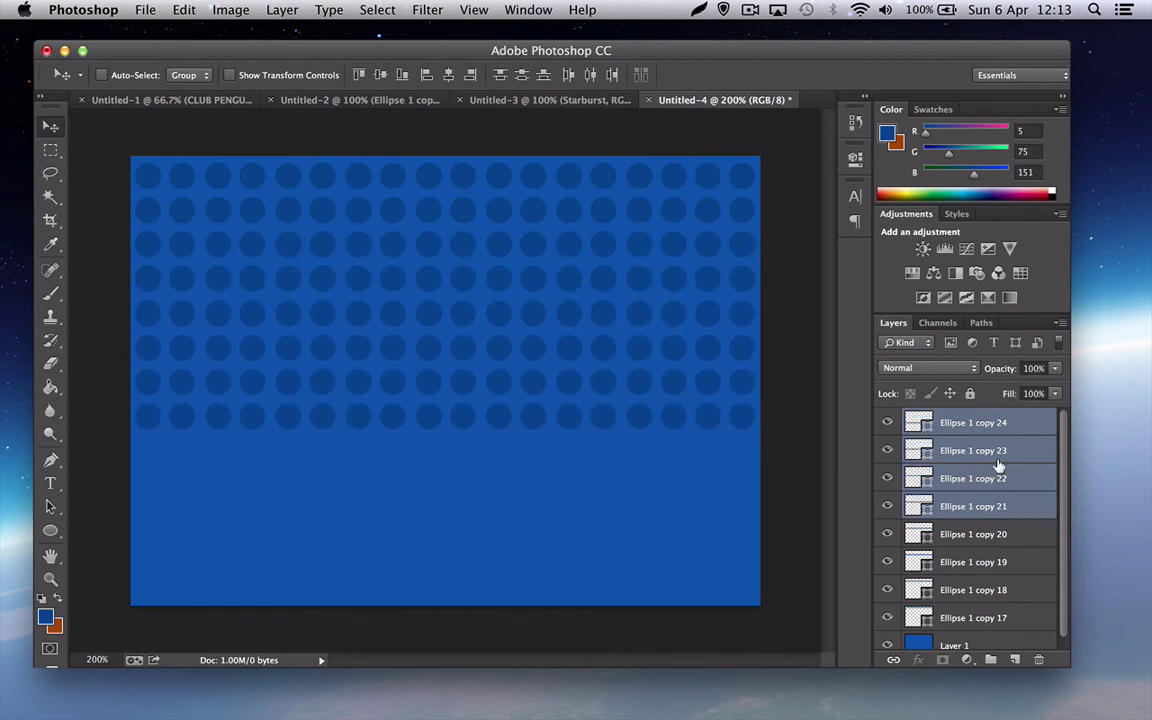
Duplicate the selected dot rows again and move them further down the canvas
right_click(1013, 413)
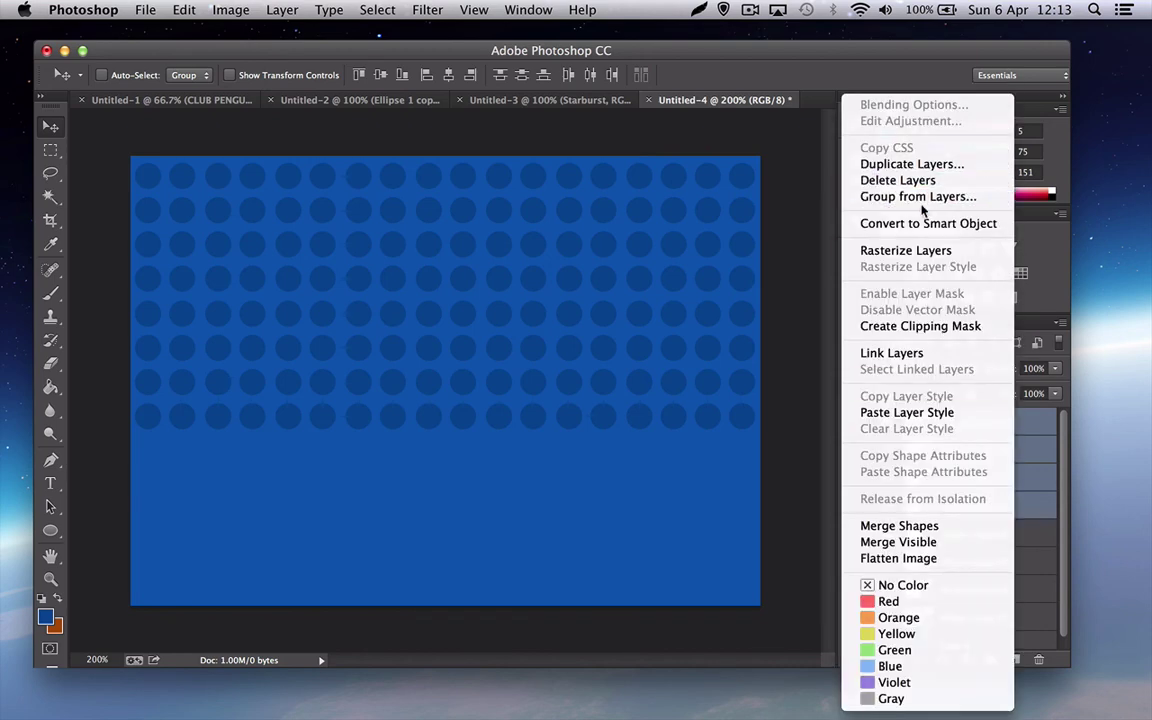
left_click(900, 165)
left_click(758, 291)
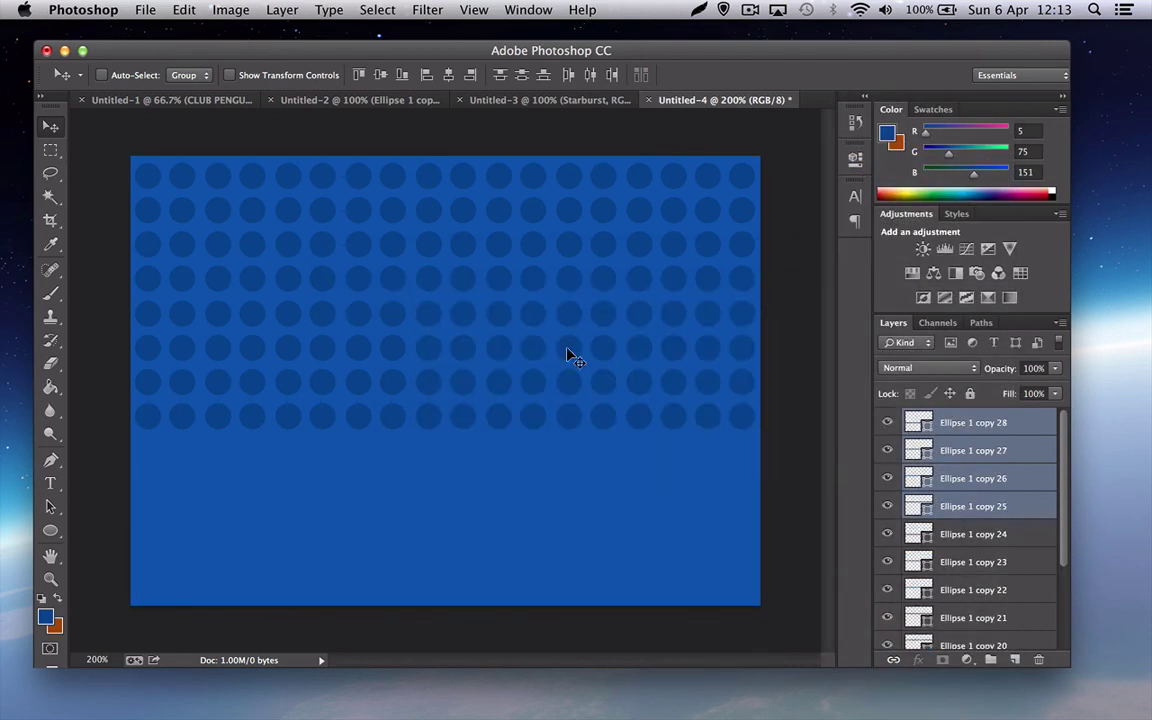
left_click_drag(525, 440, 528, 556)
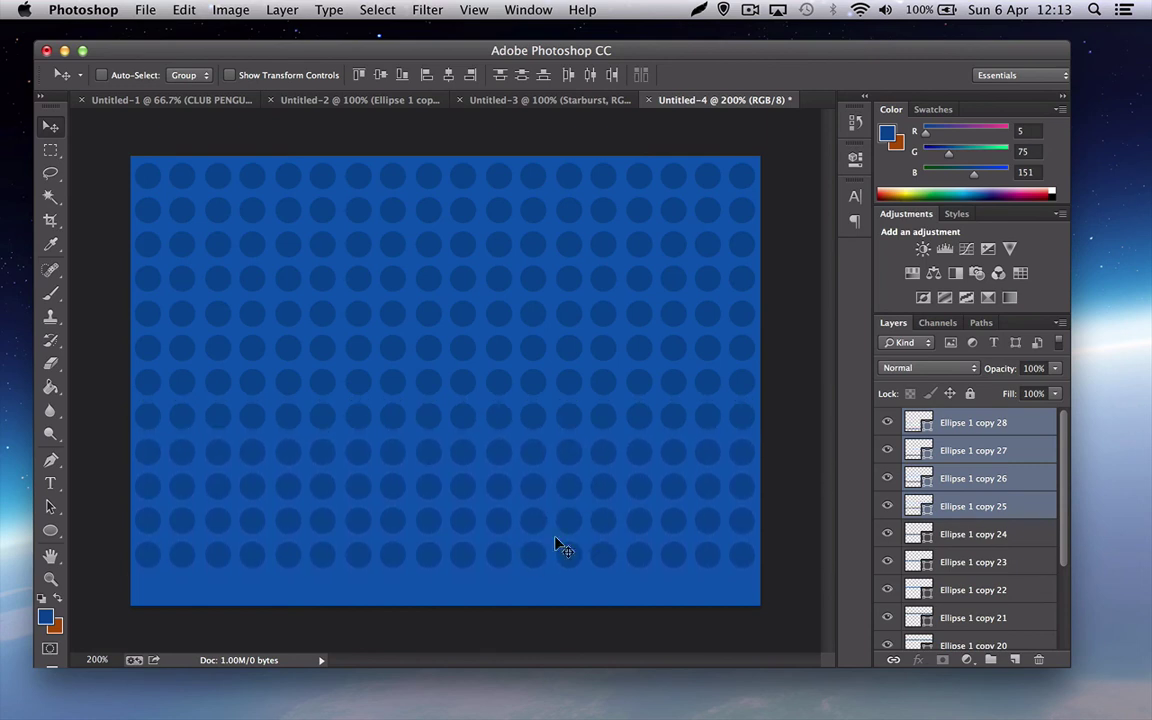
Duplicate Ellipse 1 copy 28 as copy 29 and move it to the canvas bottom
left_click(1034, 421)
right_click(1030, 427)
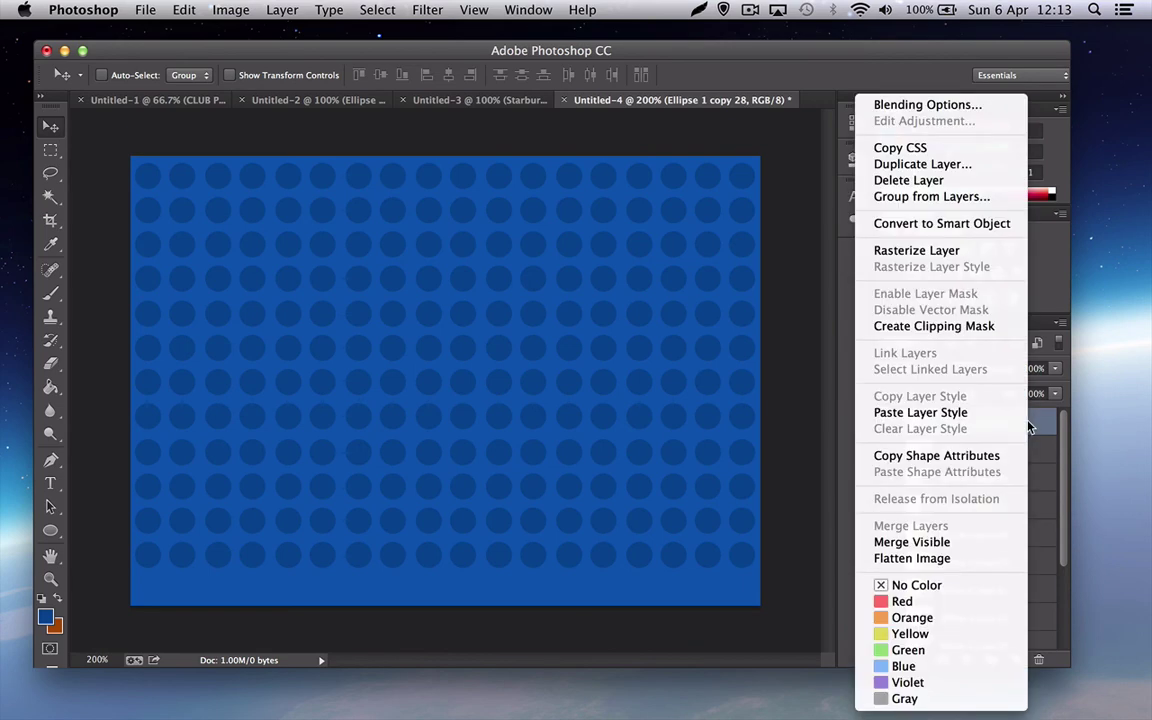
left_click(912, 104)
left_click(880, 226)
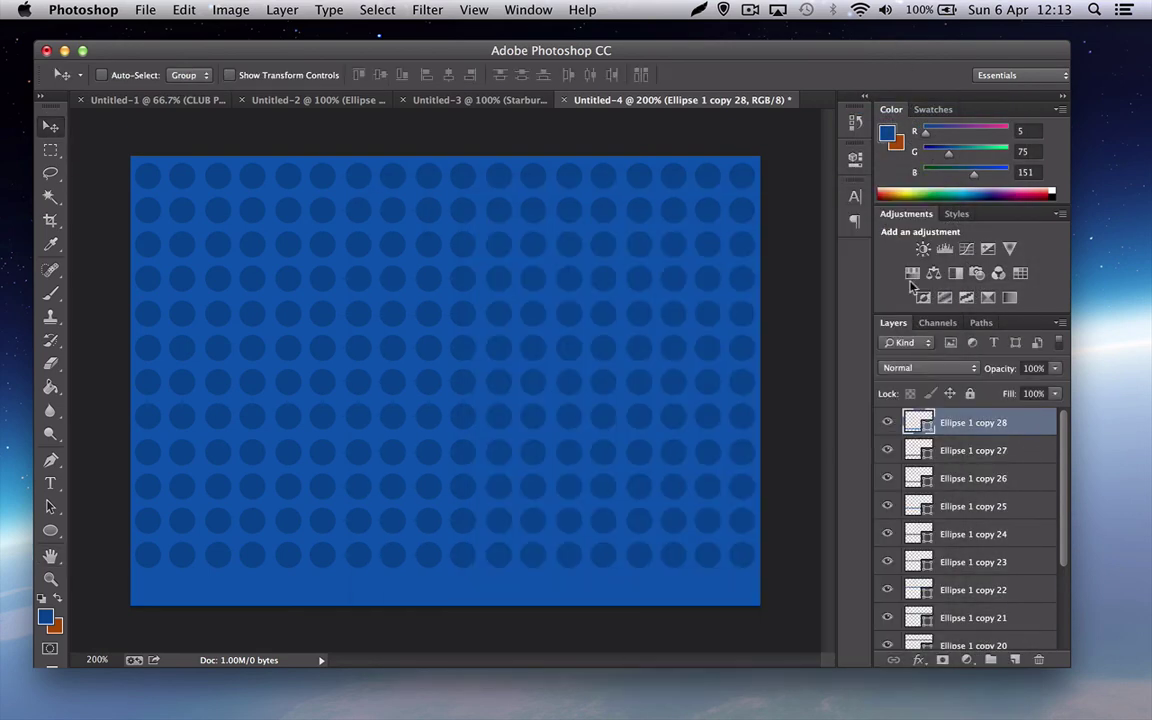
right_click(1013, 423)
left_click(910, 164)
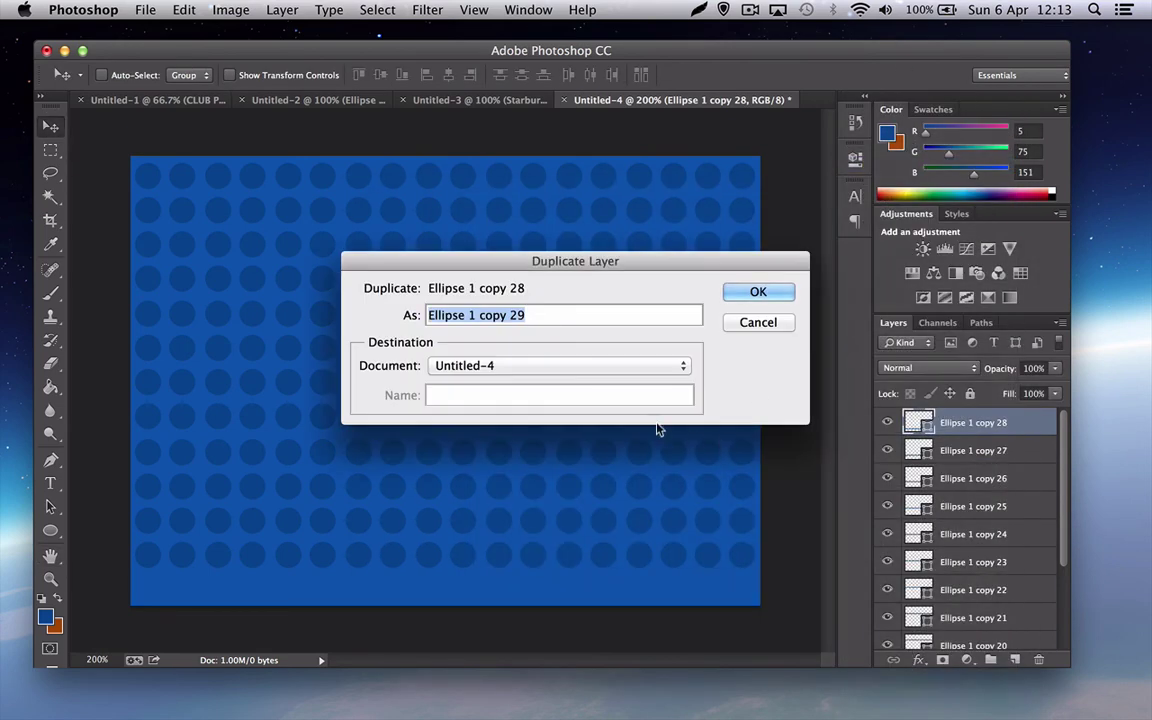
left_click(758, 291)
left_click_drag(545, 555, 547, 585)
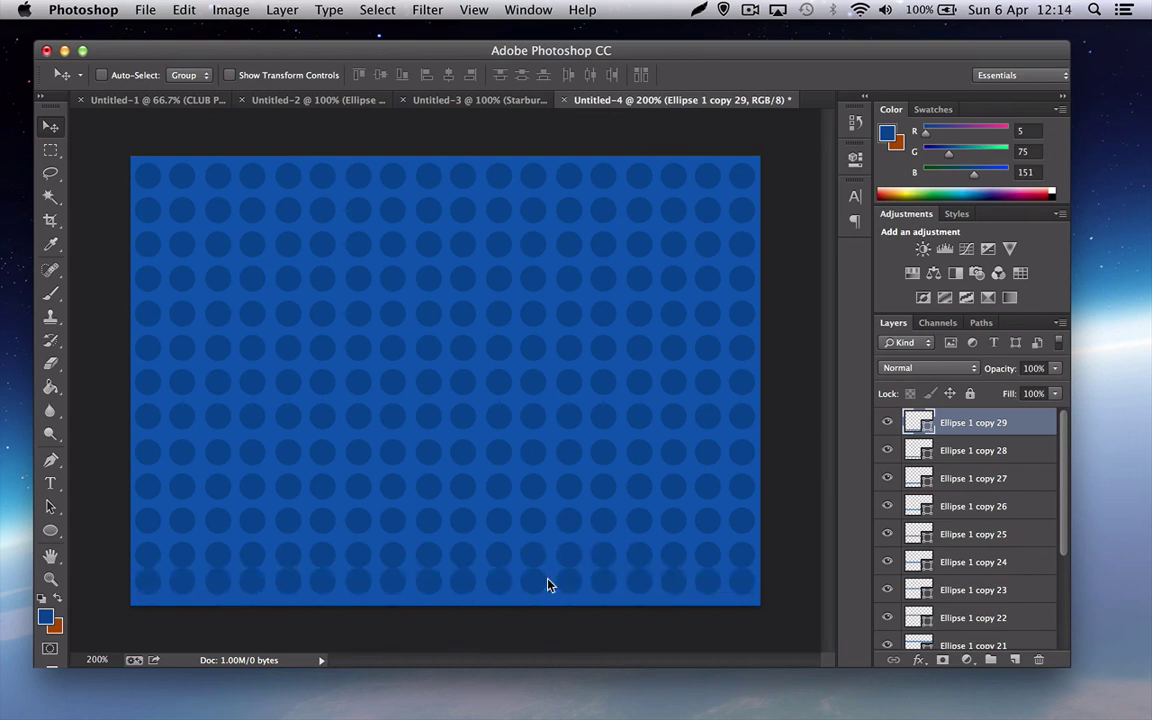
key("Down")
key("Down")
key("Down")
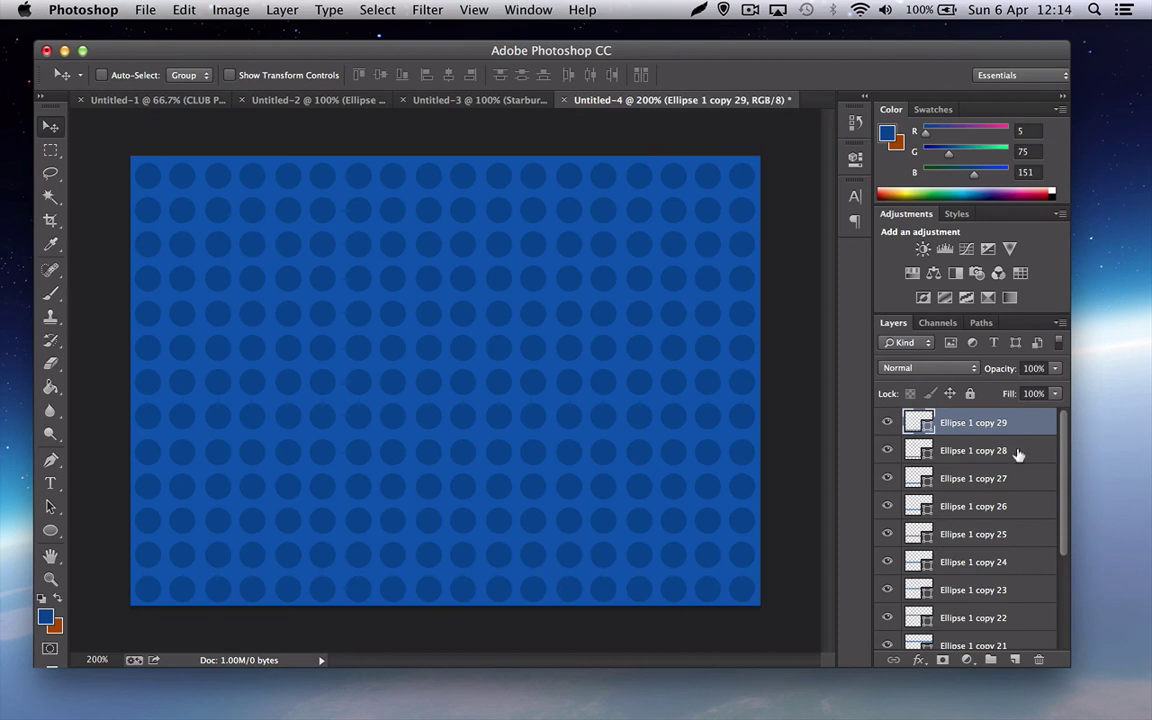
Select all the dot-row layers and merge them into one shape layer
scroll(1017, 455, "down", 5)
left_click(968, 609, "shift")
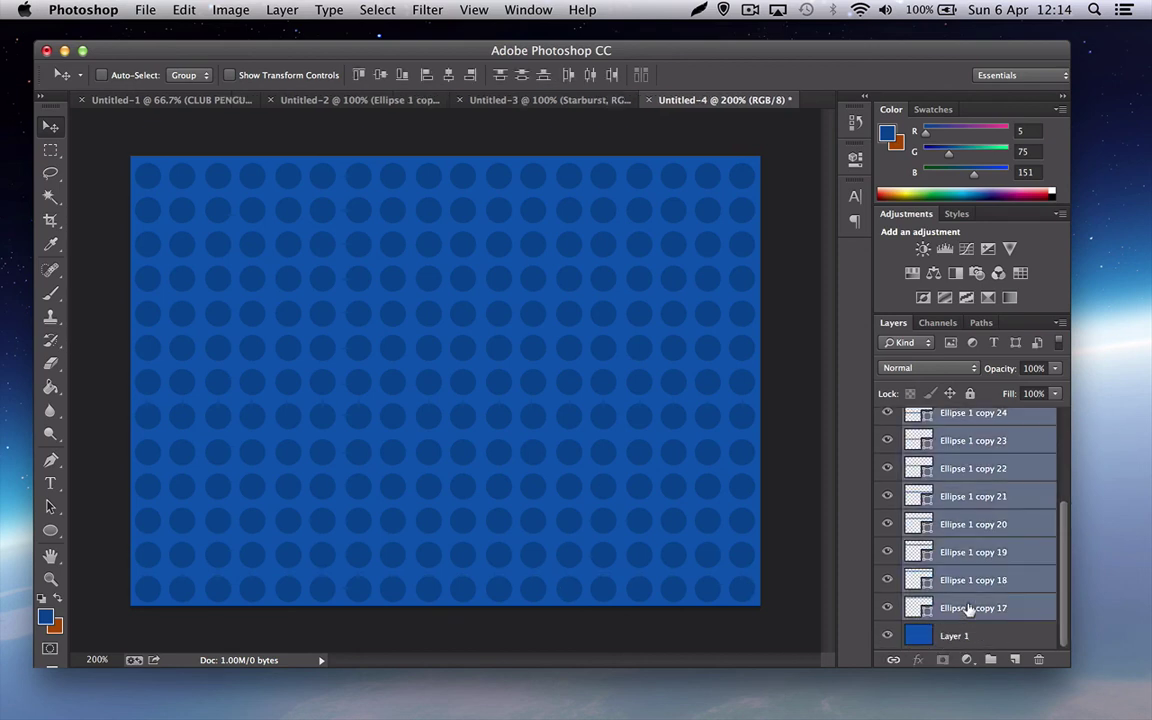
scroll(968, 609, "up", 5)
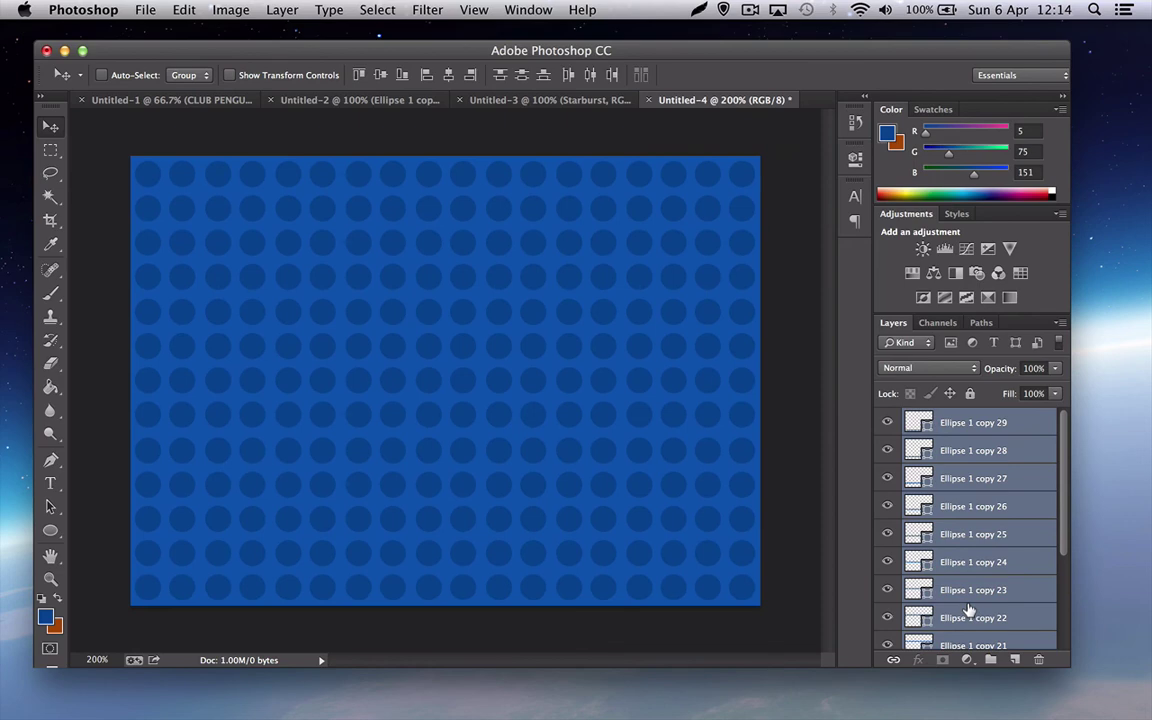
right_click(974, 430)
left_click(955, 525)
Merge the combined dot layer with the blue background Layer 1
left_click(992, 468)
left_click(980, 428)
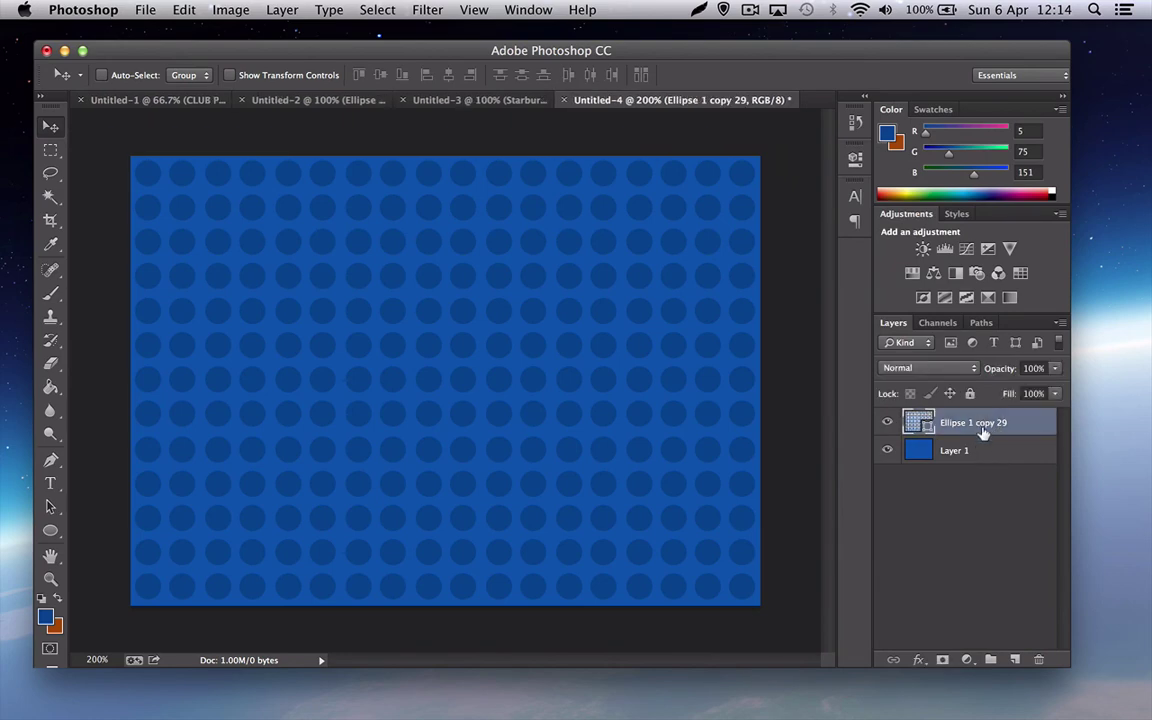
left_click(978, 452, "shift")
right_click(979, 454)
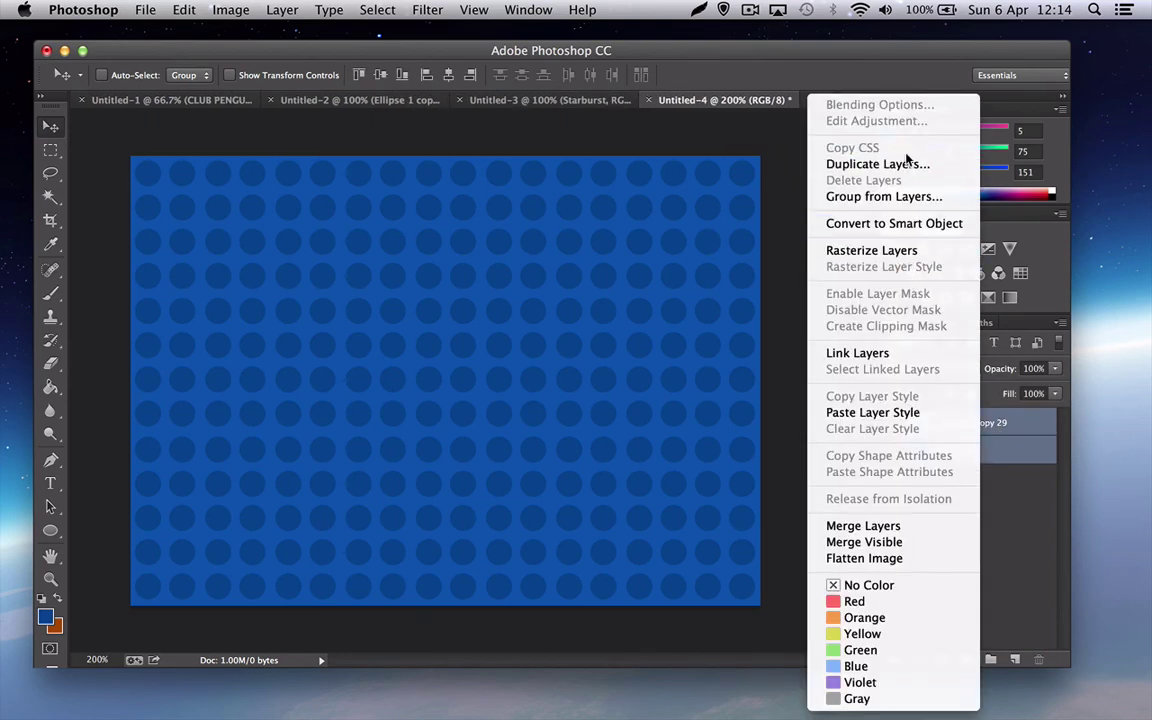
left_click(882, 527)
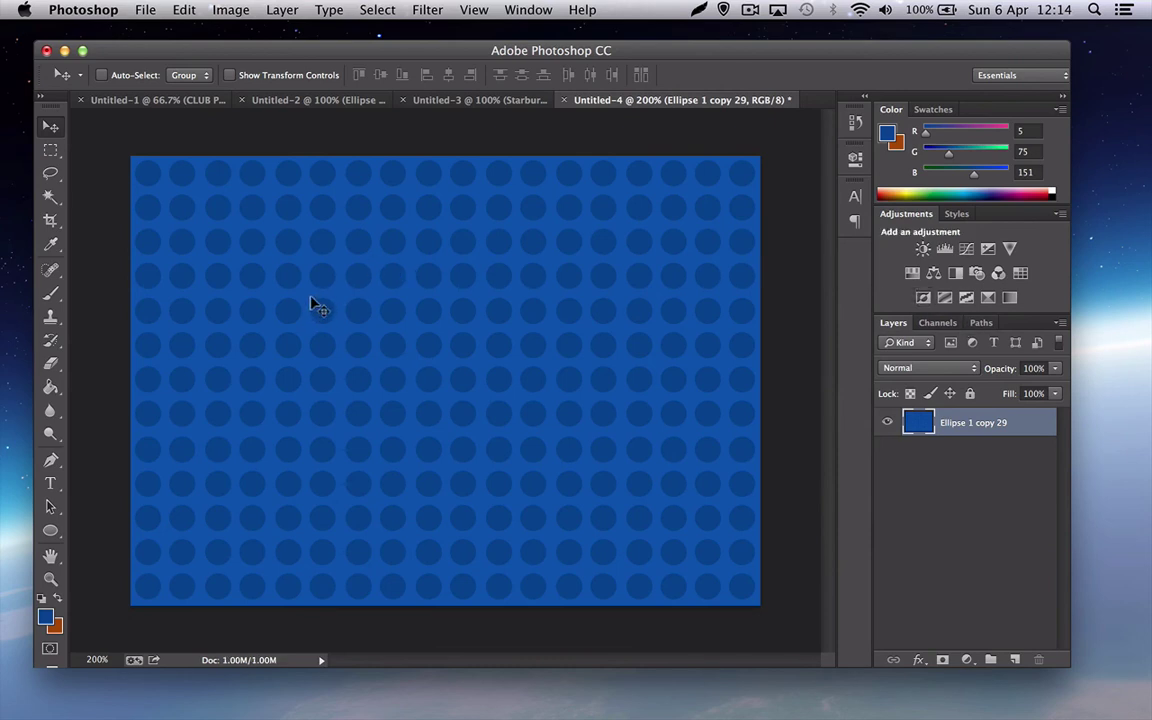
Select the whole dot pattern and paste it into the Untitled-3 starburst document
key("super+a")
left_click(436, 101)
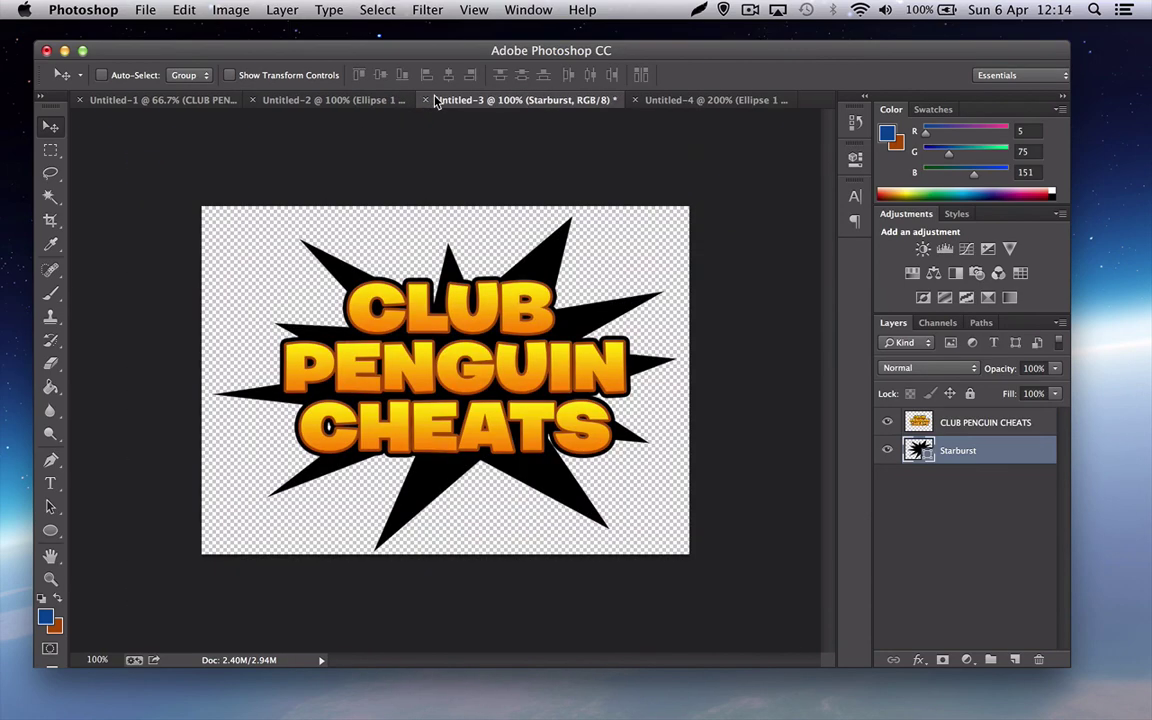
key("super+v")
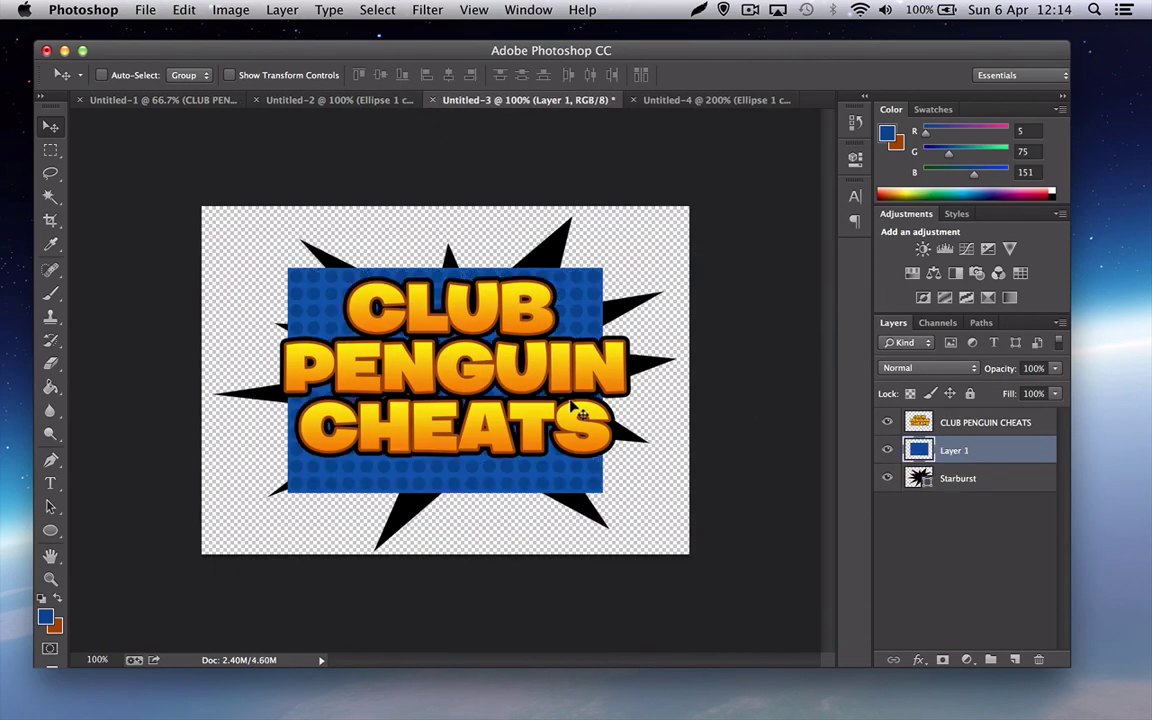
Scale the pasted pattern up (about 147% and more) and position it to cover the canvas
key("super+t")
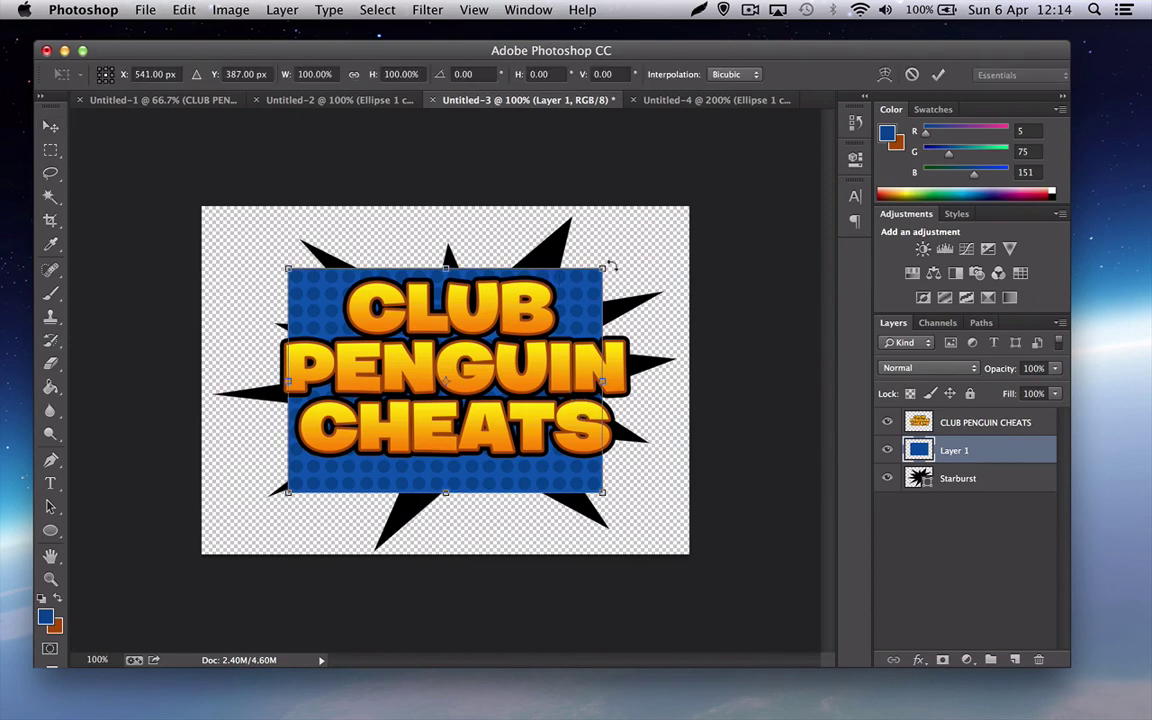
left_click_drag(601, 266, 751, 155)
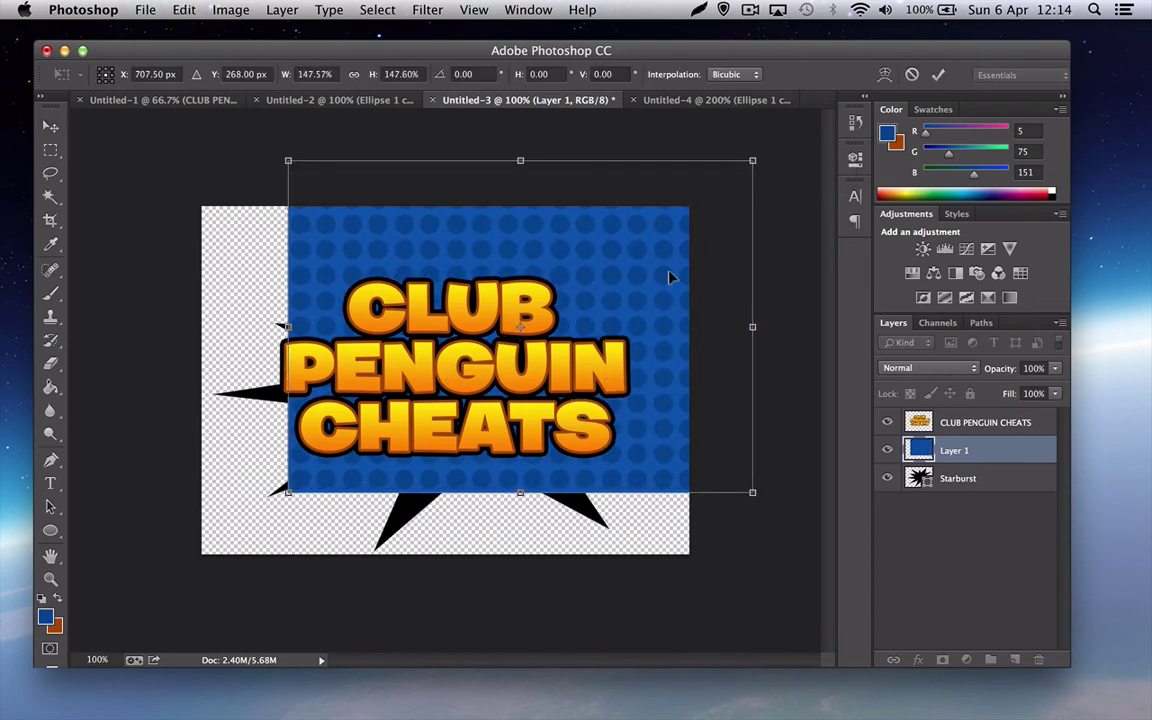
left_click_drag(673, 275, 606, 326)
key("shift+Left")
key("shift+Left")
key("shift+Left")
key("shift+Left")
key("shift+Left")
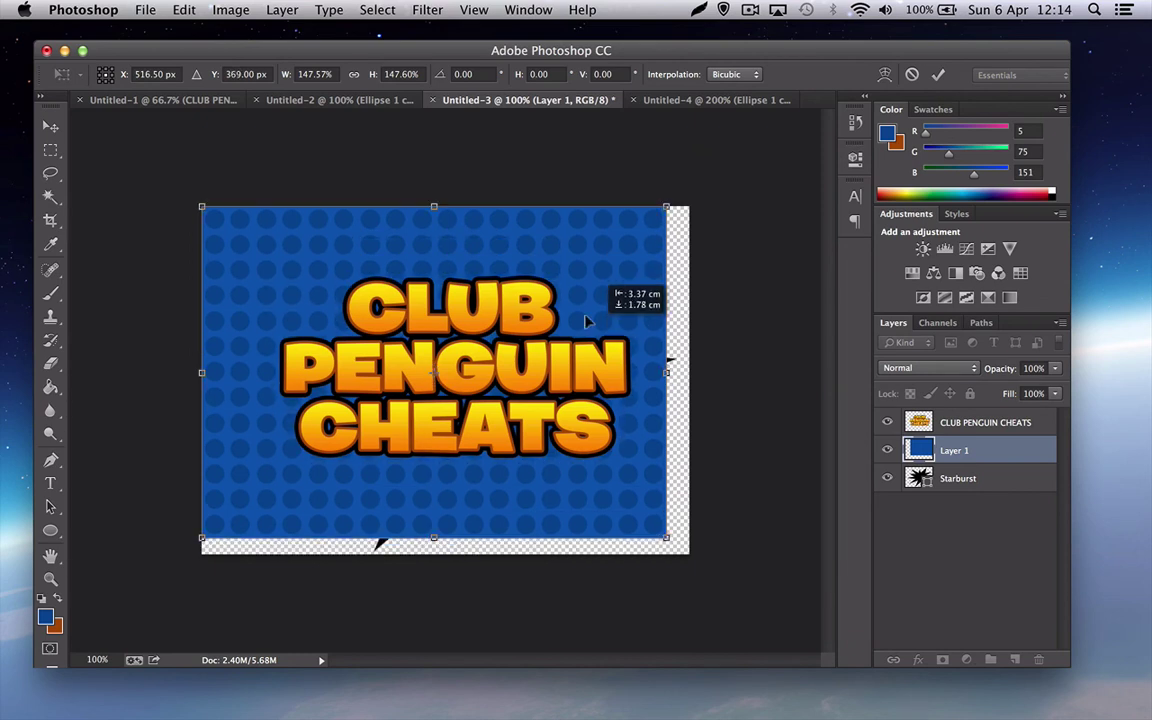
left_click_drag(663, 533, 689, 550)
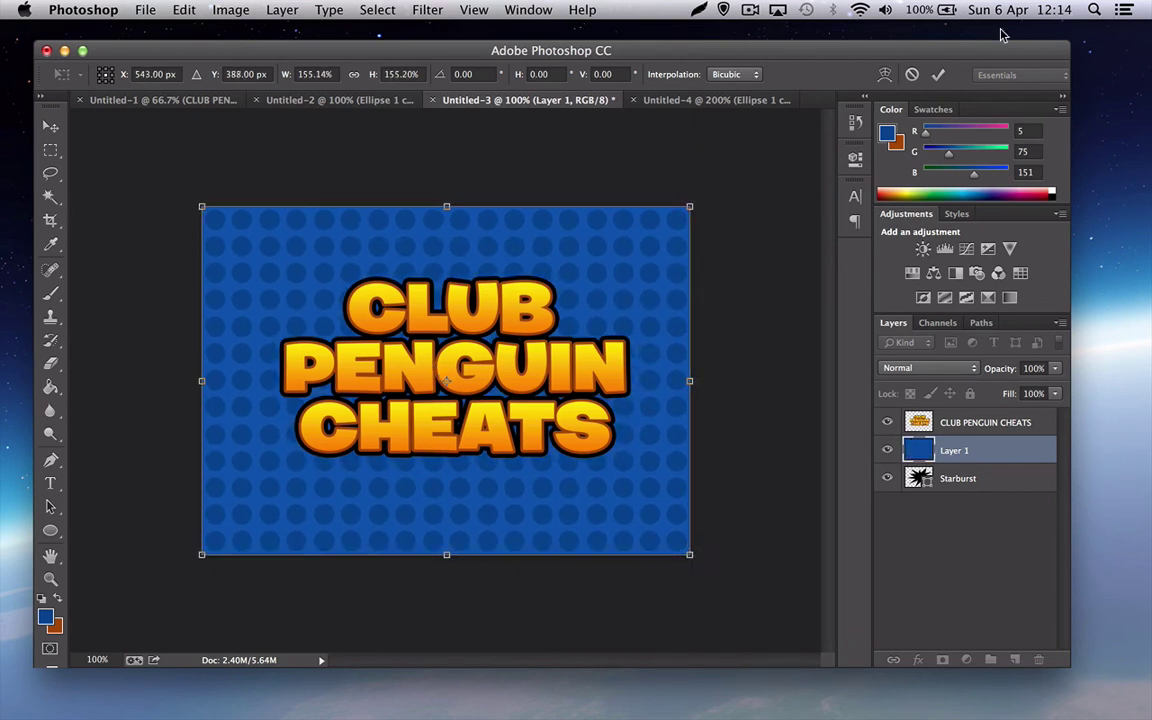
left_click(938, 74)
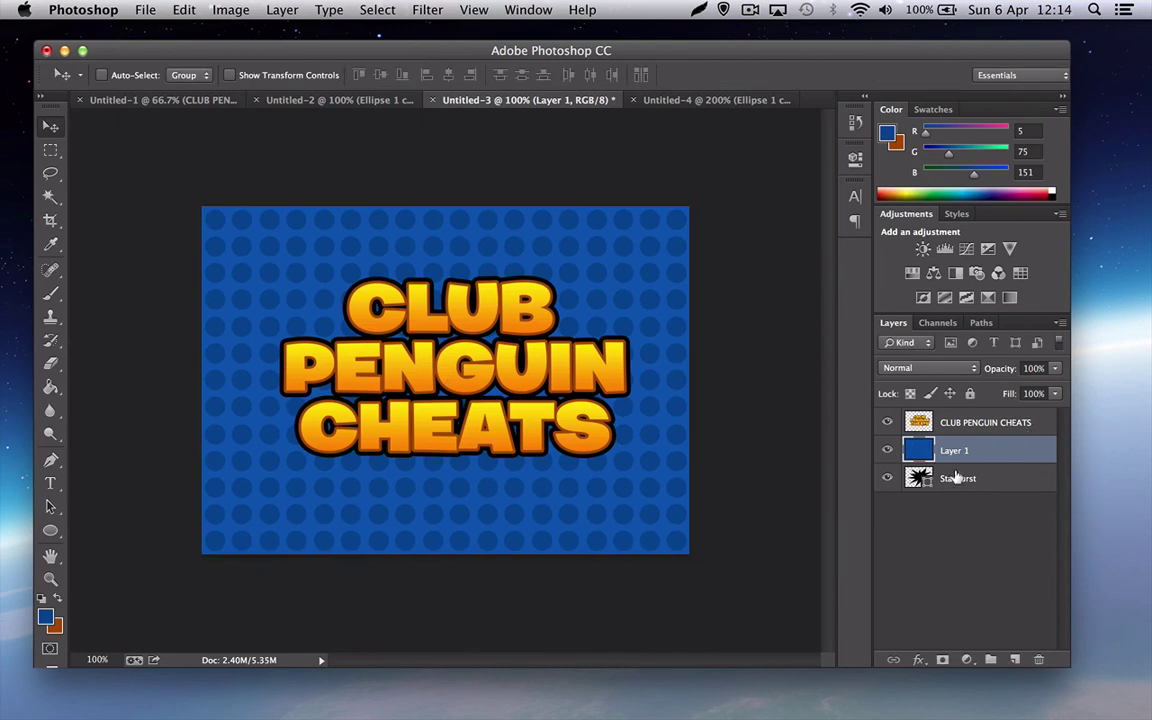
Rename Layer 1 to 'Blue dot pattern'
mouse_move(978, 453)
left_mouse_down()
mouse_move(980, 483)
mouse_move(981, 456)
left_mouse_up()
double_click(953, 451)
type("Blue dot pat")
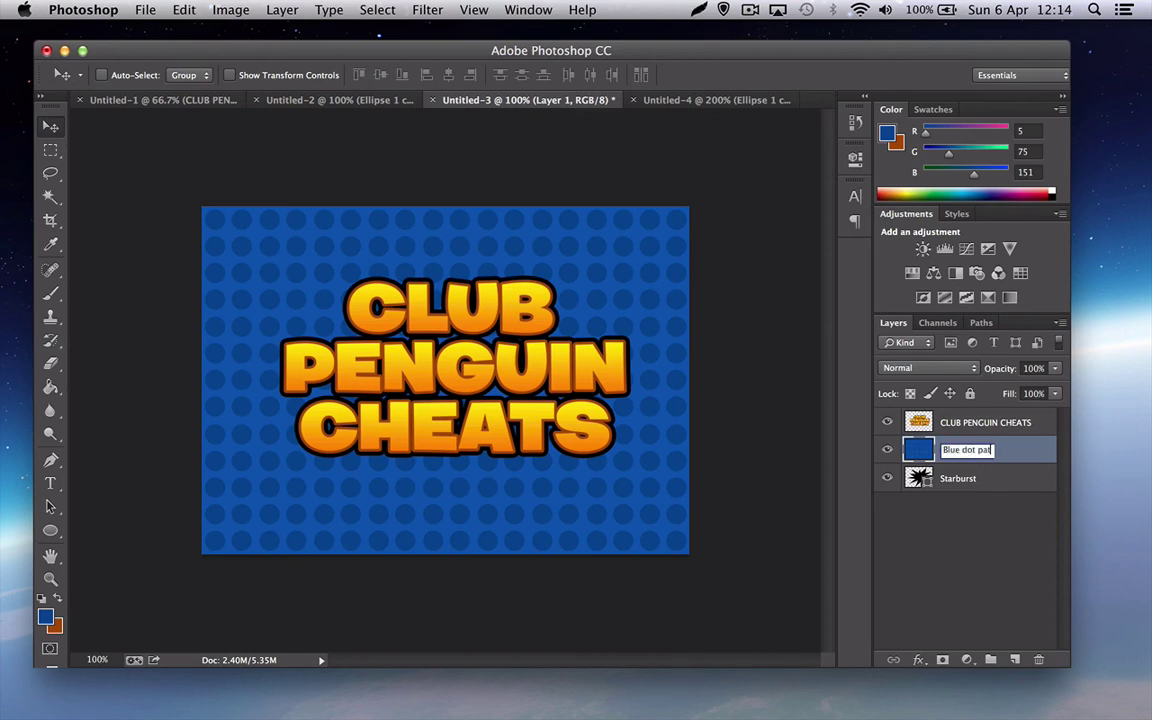
type("tern")
key("Return")
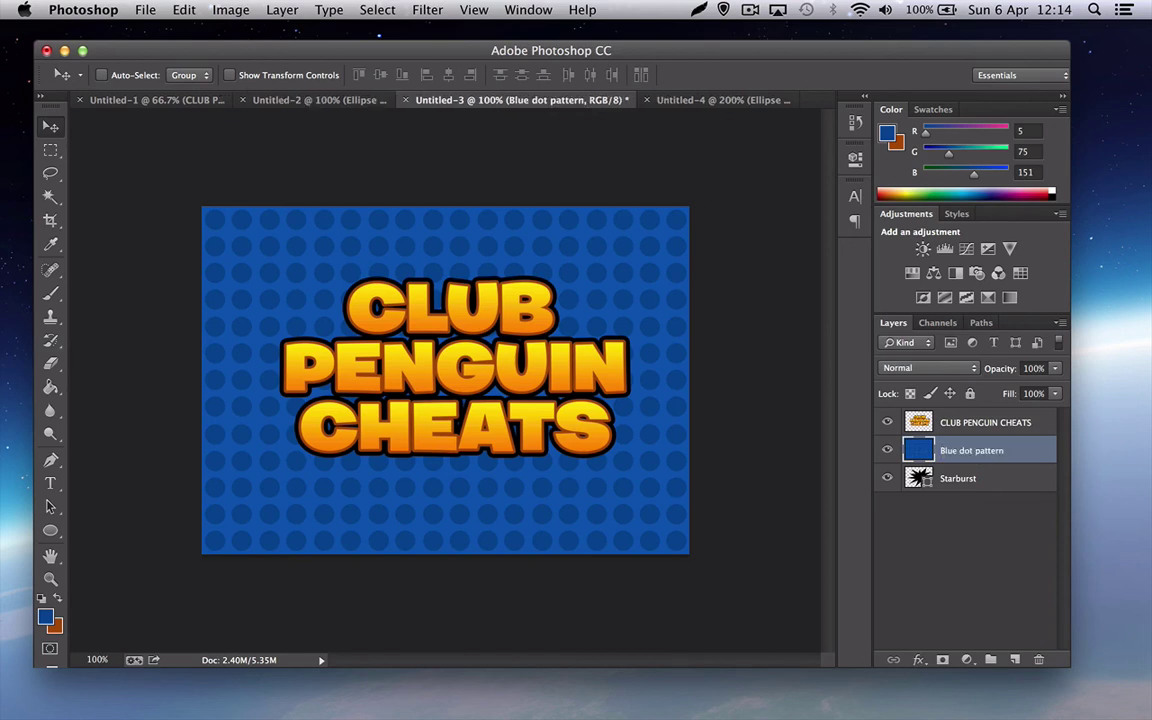
Create a clipping mask so the Blue dot pattern fills the Starburst shape
right_click(1005, 450)
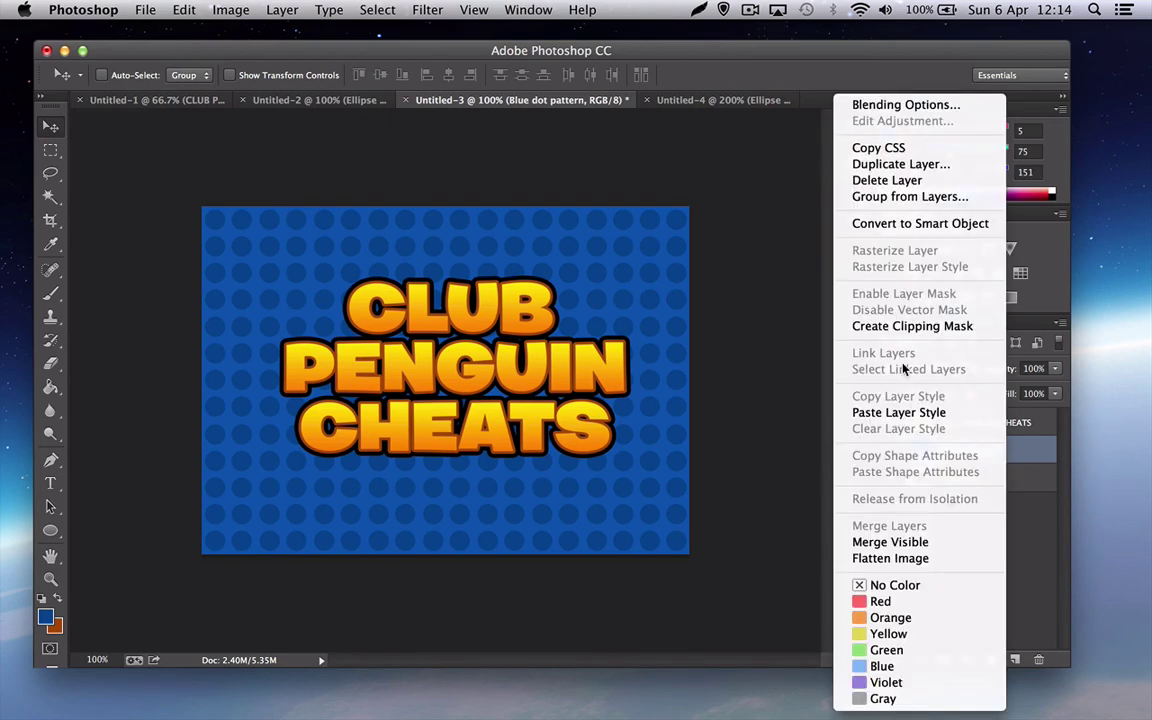
left_click(912, 326)
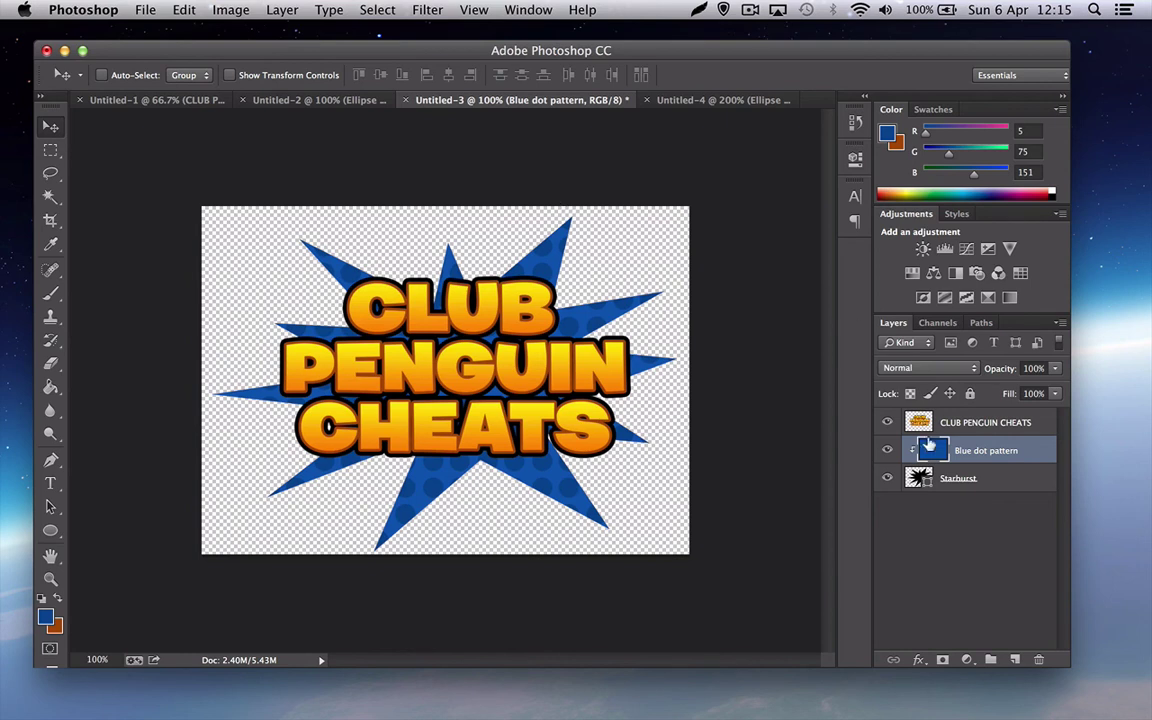
left_click(936, 470, "shift")
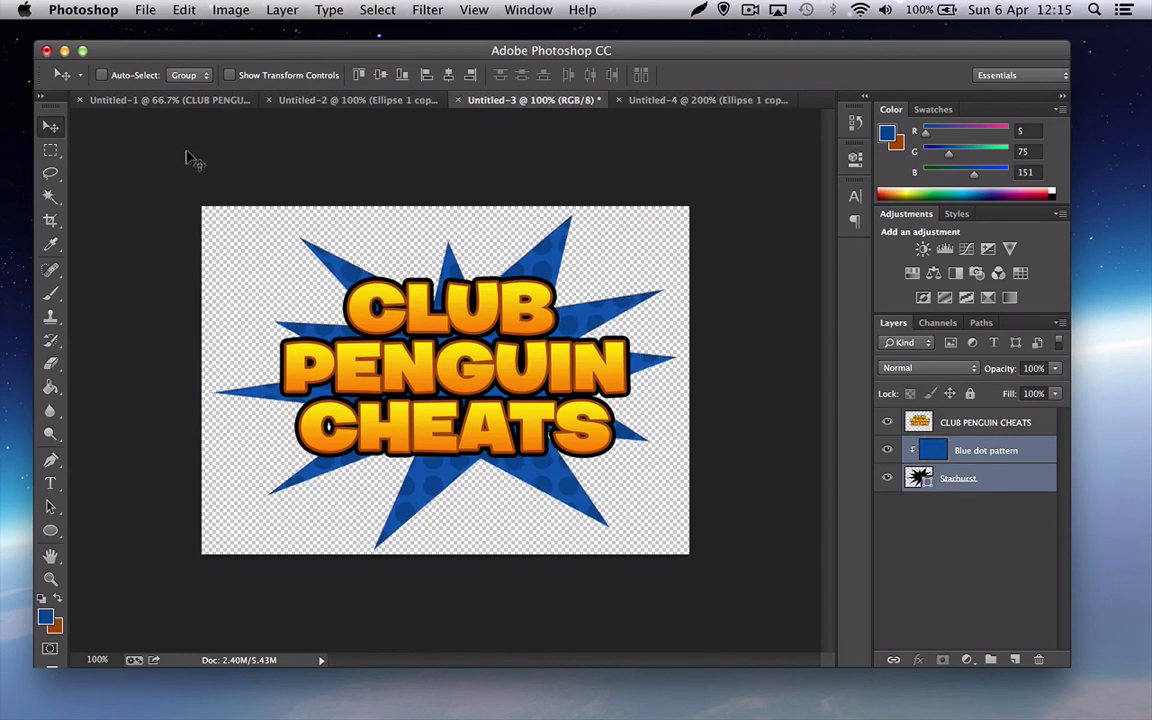
Sample the star's dark blue outline colour as the foreground colour in Untitled-3
left_click(176, 95)
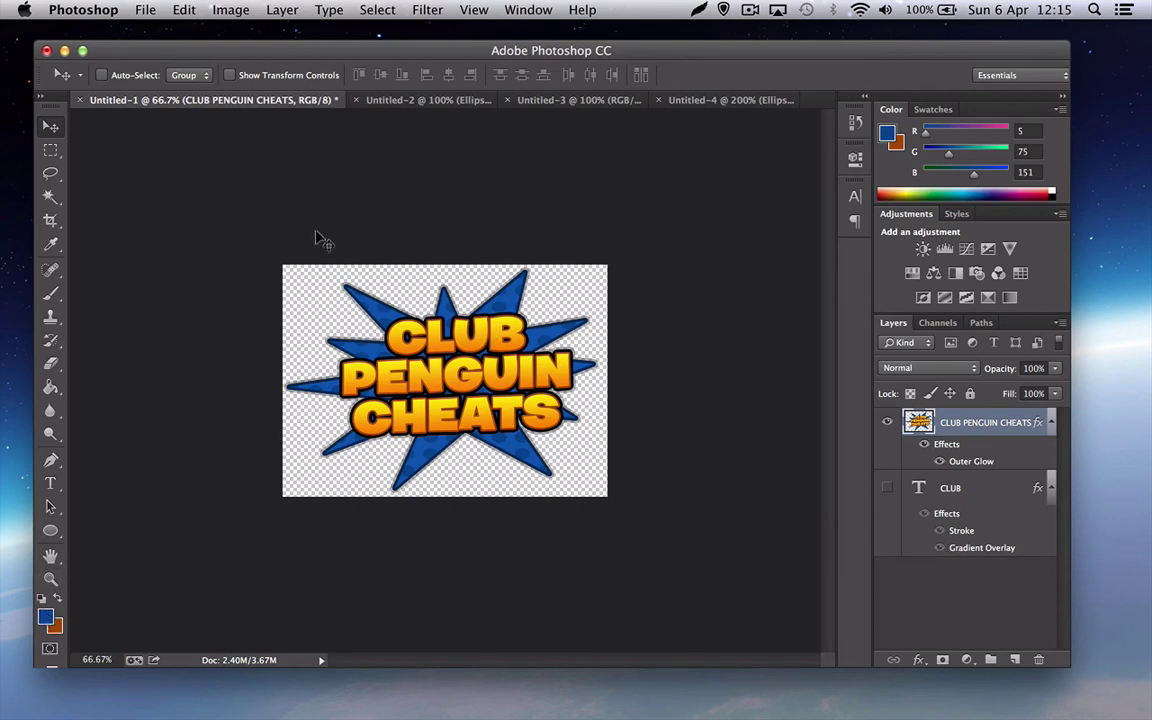
left_click(50, 244)
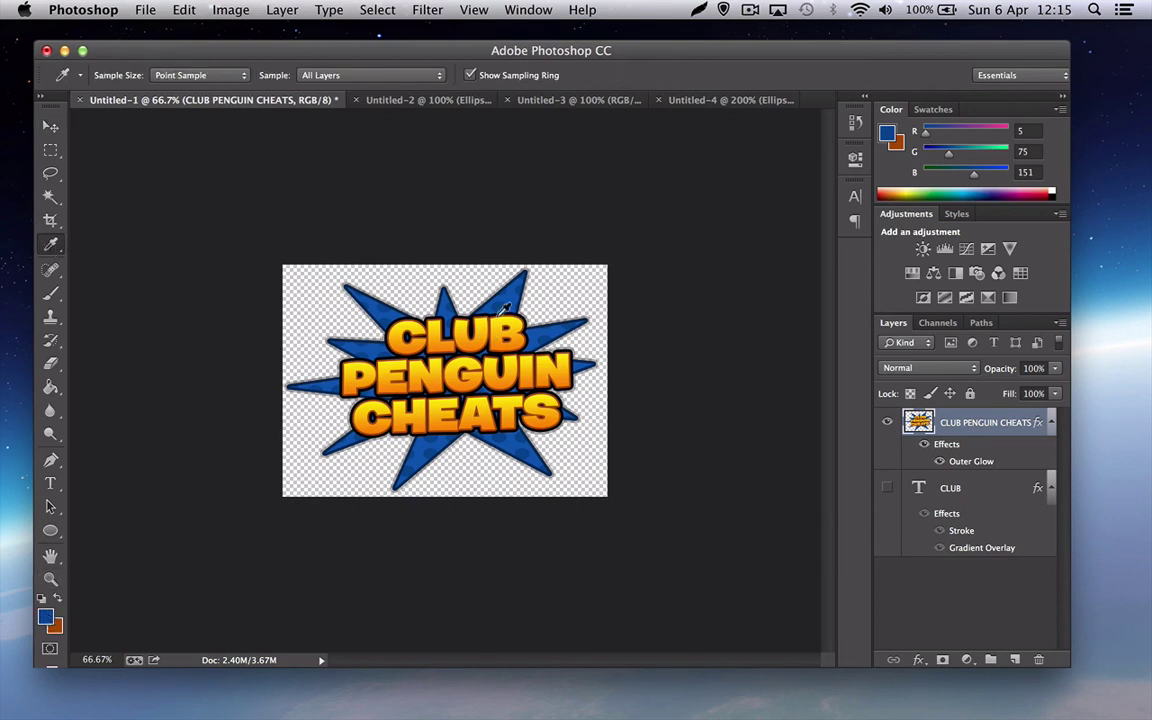
left_click(445, 293)
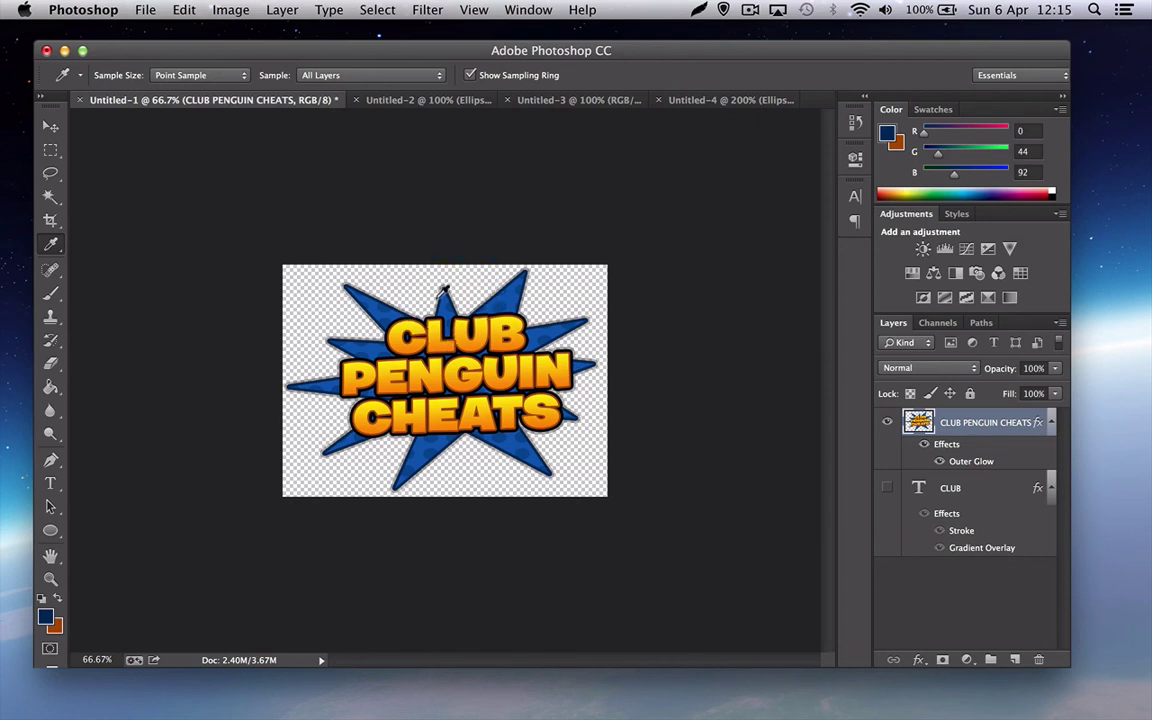
left_click(45, 620)
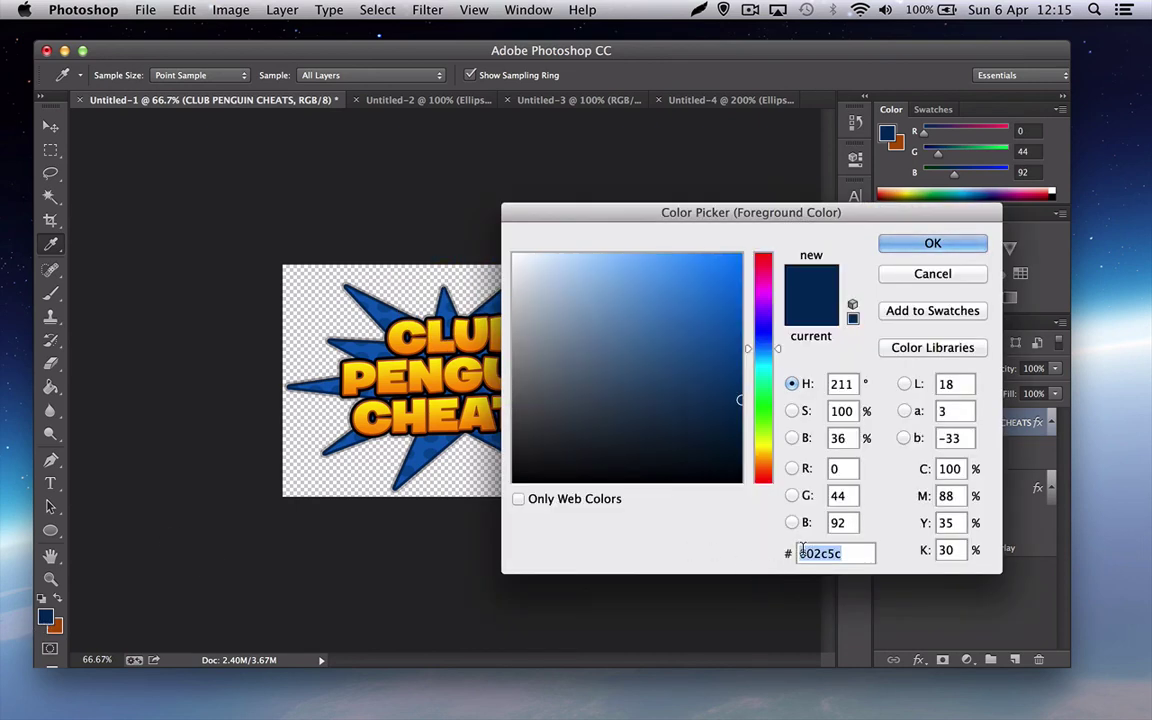
left_click(898, 246)
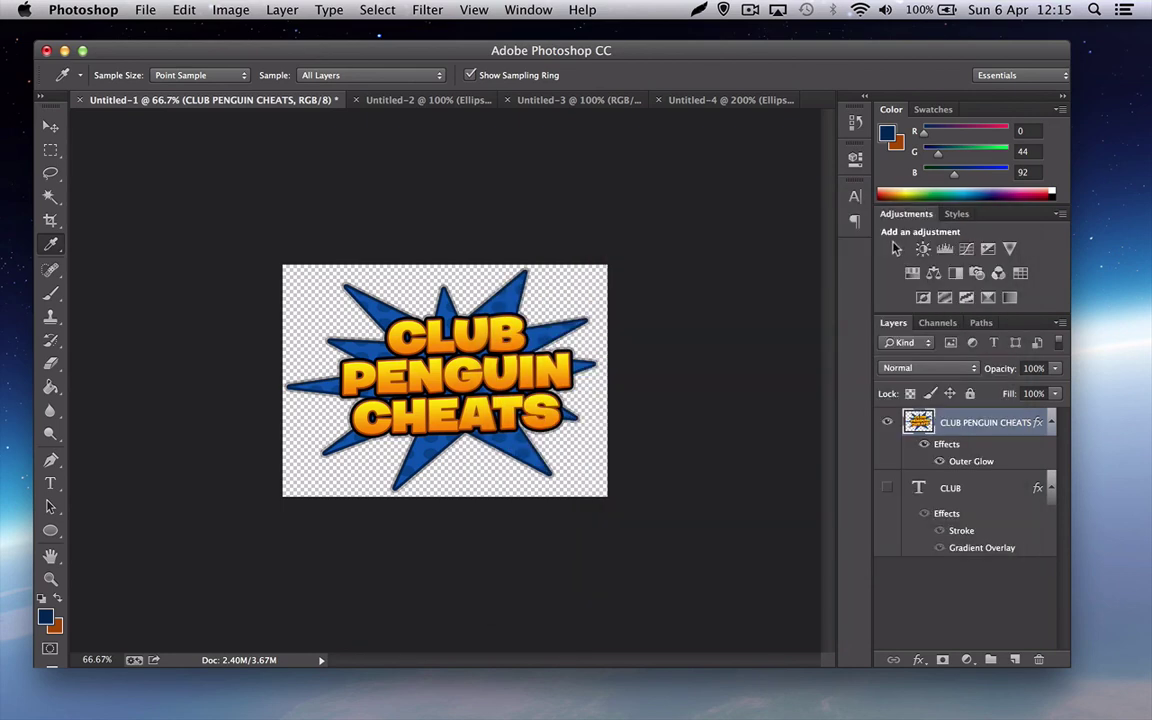
Close Untitled-4 without saving, cancel closing Untitled-2, and return to Untitled-3
left_click(710, 104)
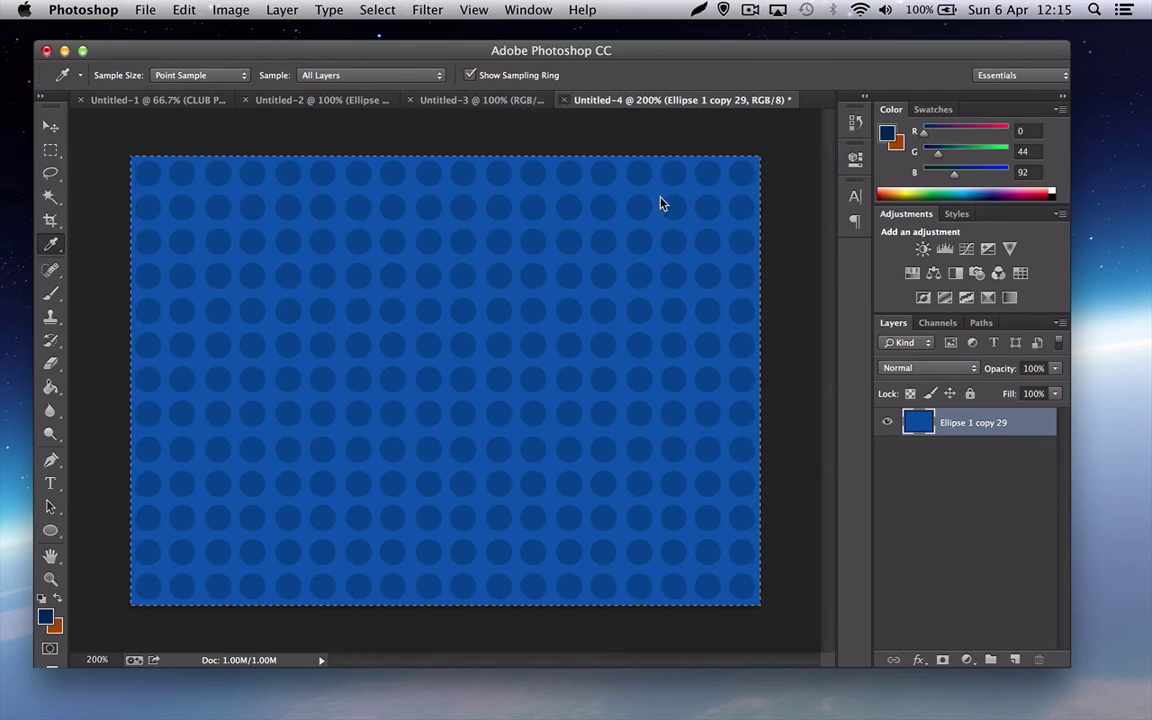
key("super+w")
left_click(530, 270)
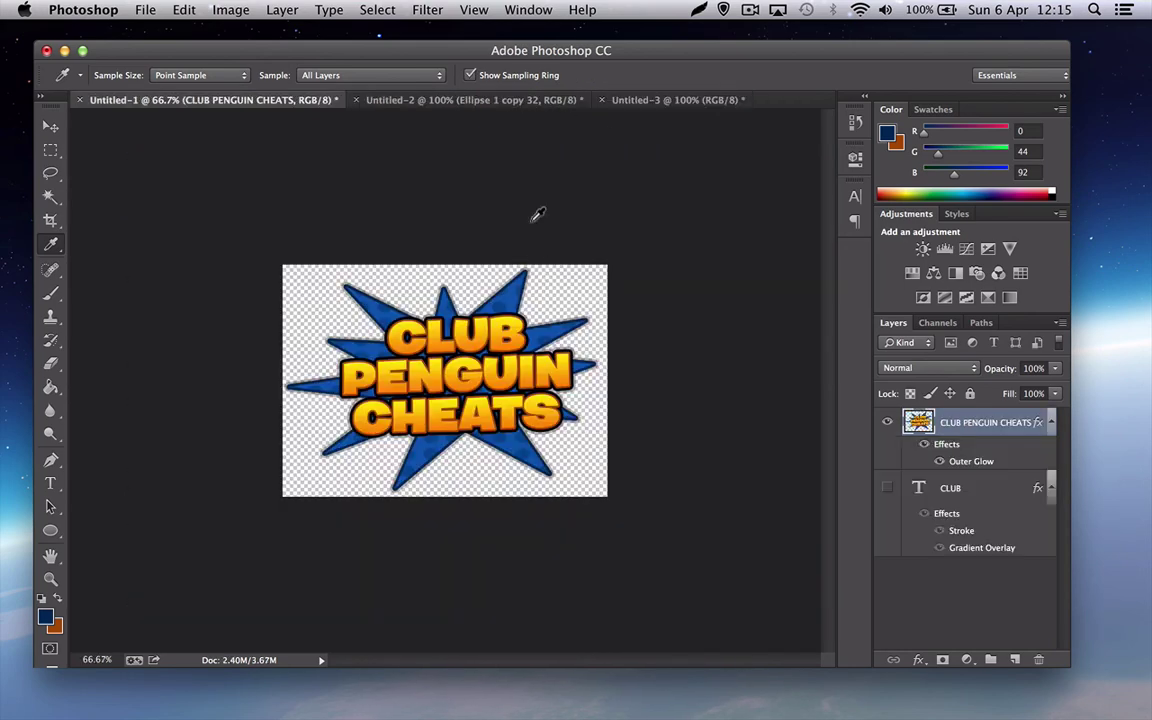
left_click(622, 100)
left_click(527, 100)
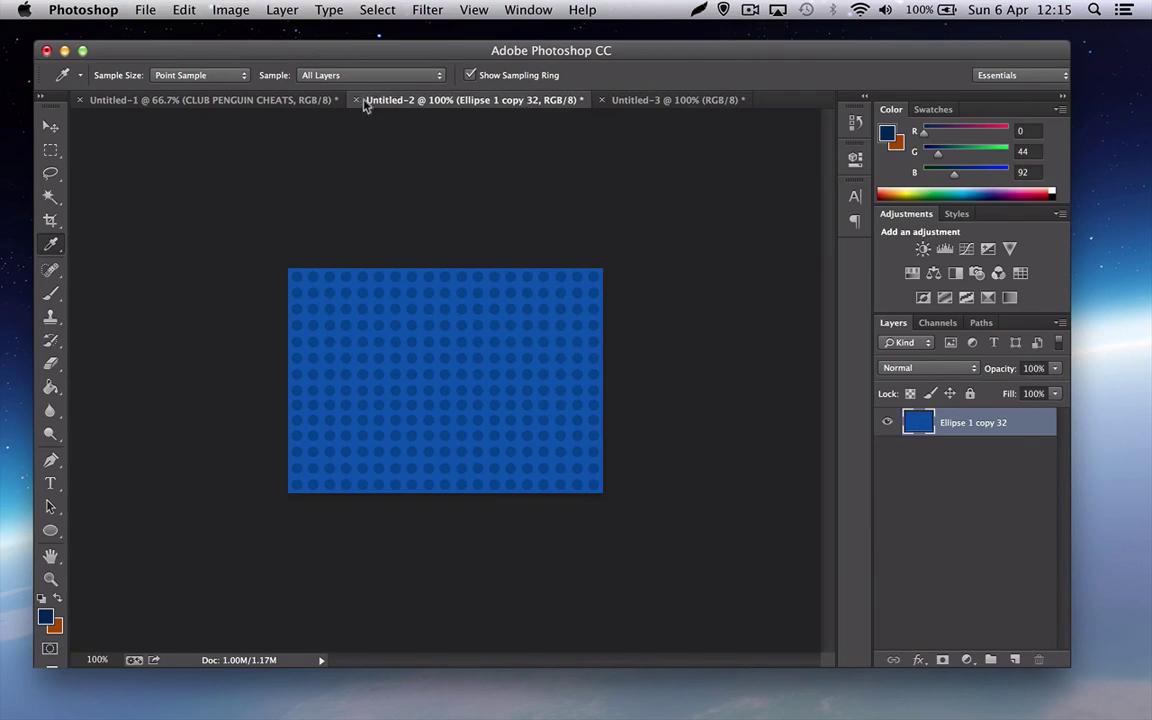
key("super+w")
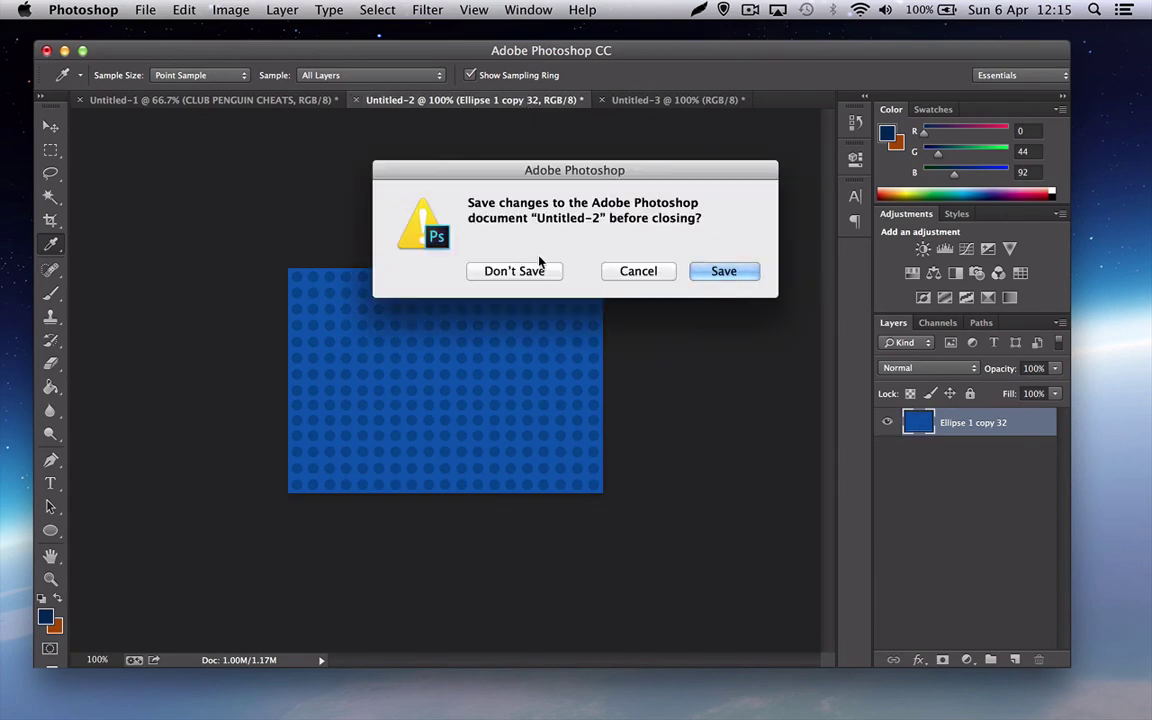
left_click(638, 272)
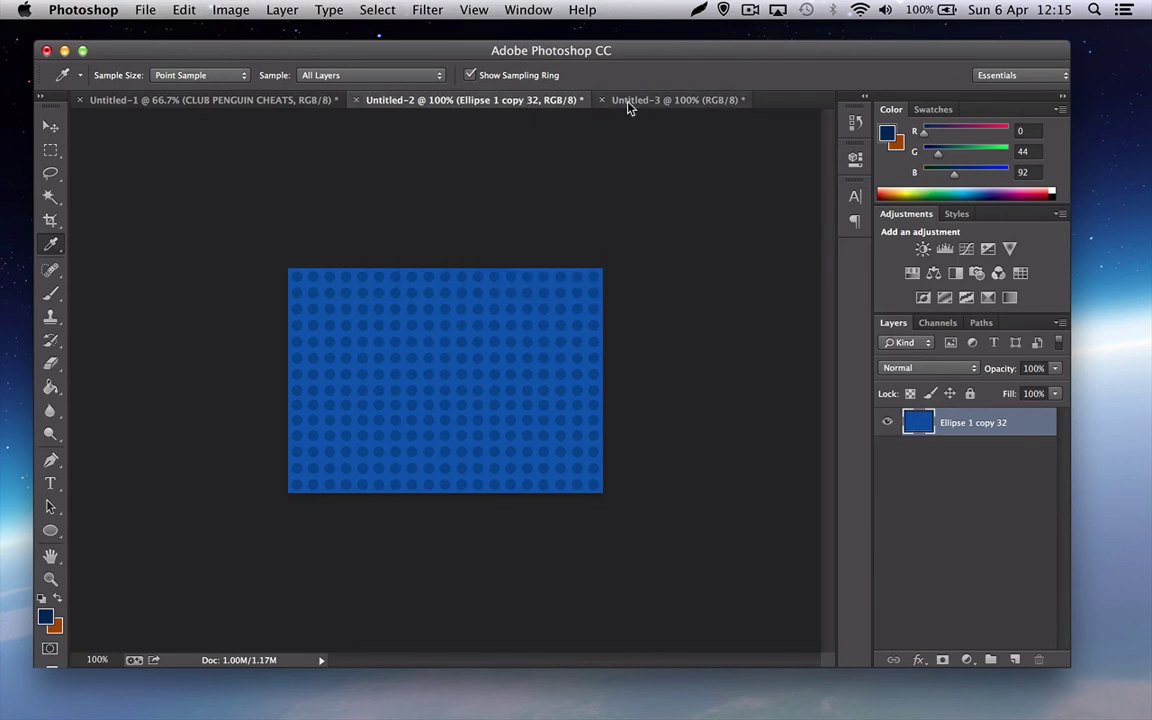
left_click(629, 103)
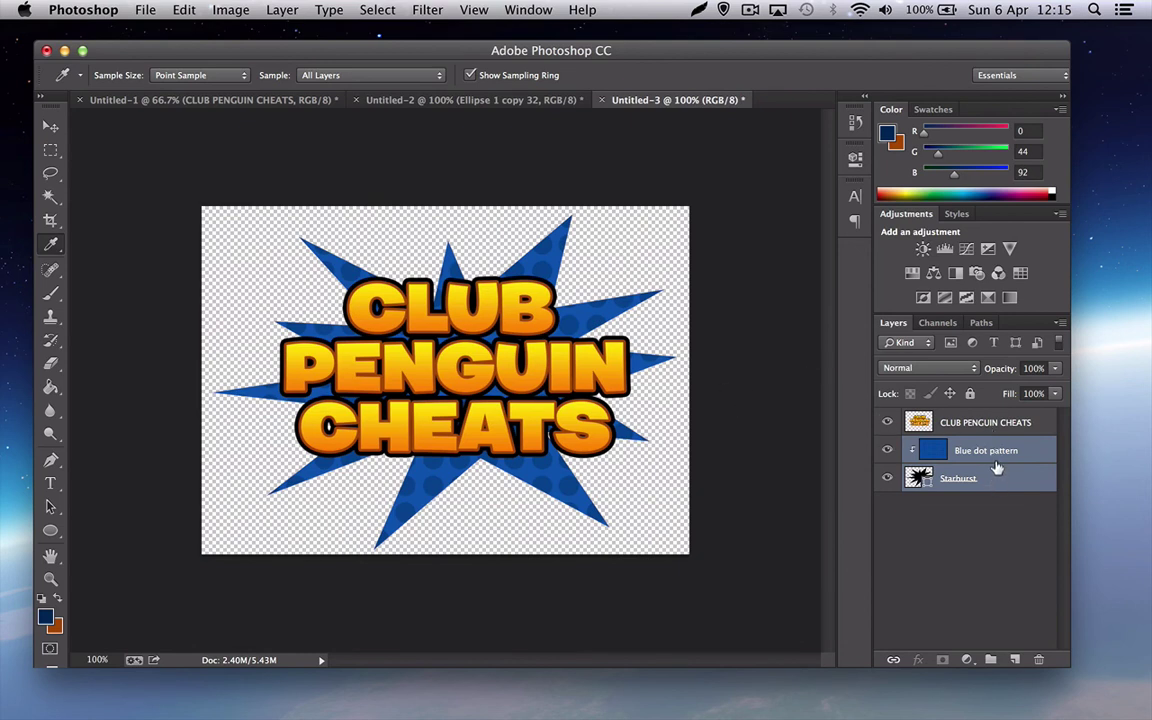
Give the Starburst layer a 9 px stroke in dark blue 002c5c via Blending Options
left_click(997, 427)
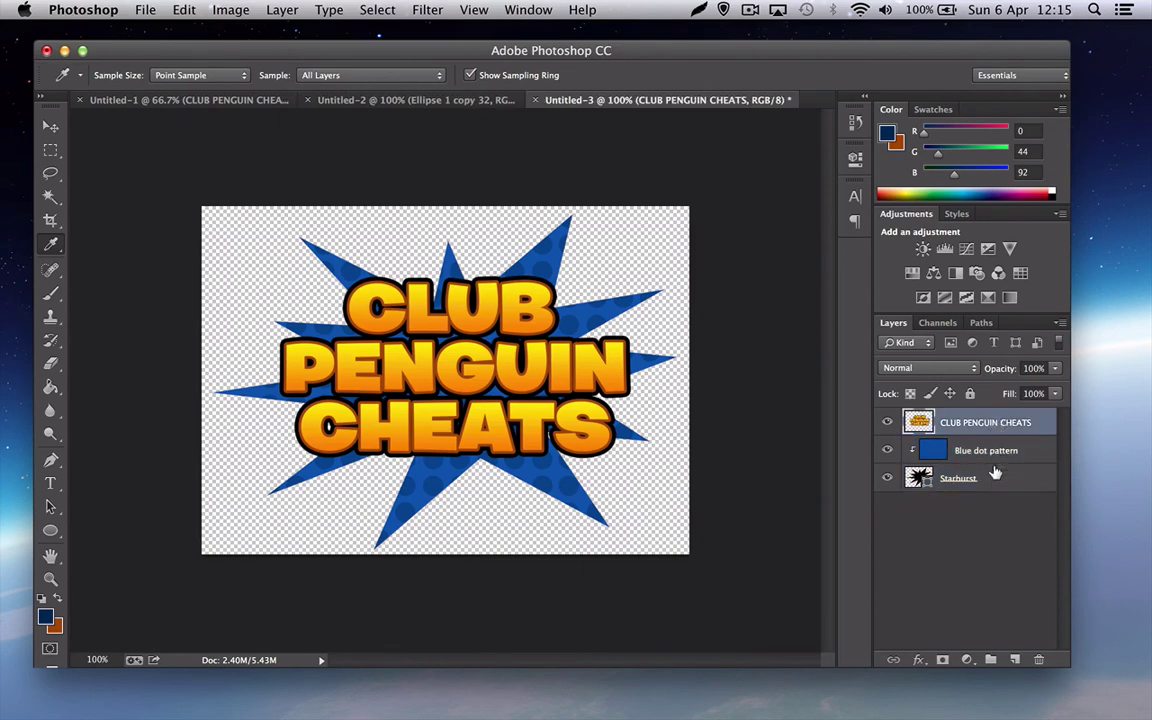
left_click(995, 472, "shift")
left_click(993, 473)
right_click(993, 475)
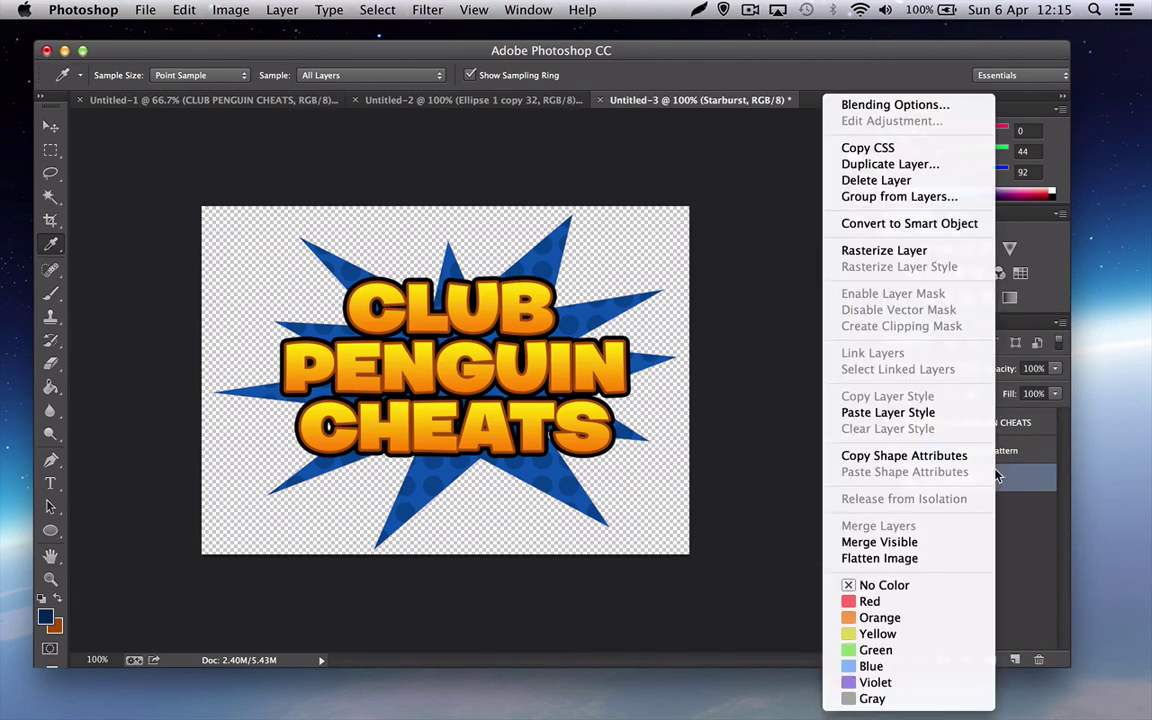
left_click(889, 104)
left_click(407, 326)
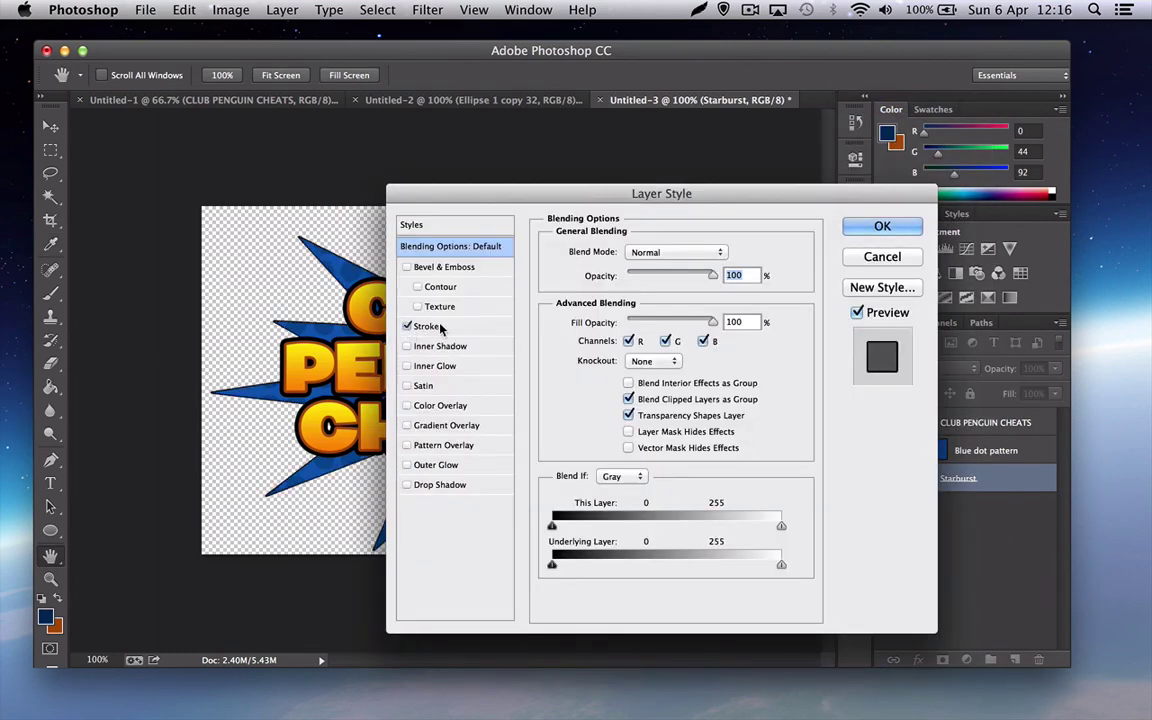
left_click(440, 328)
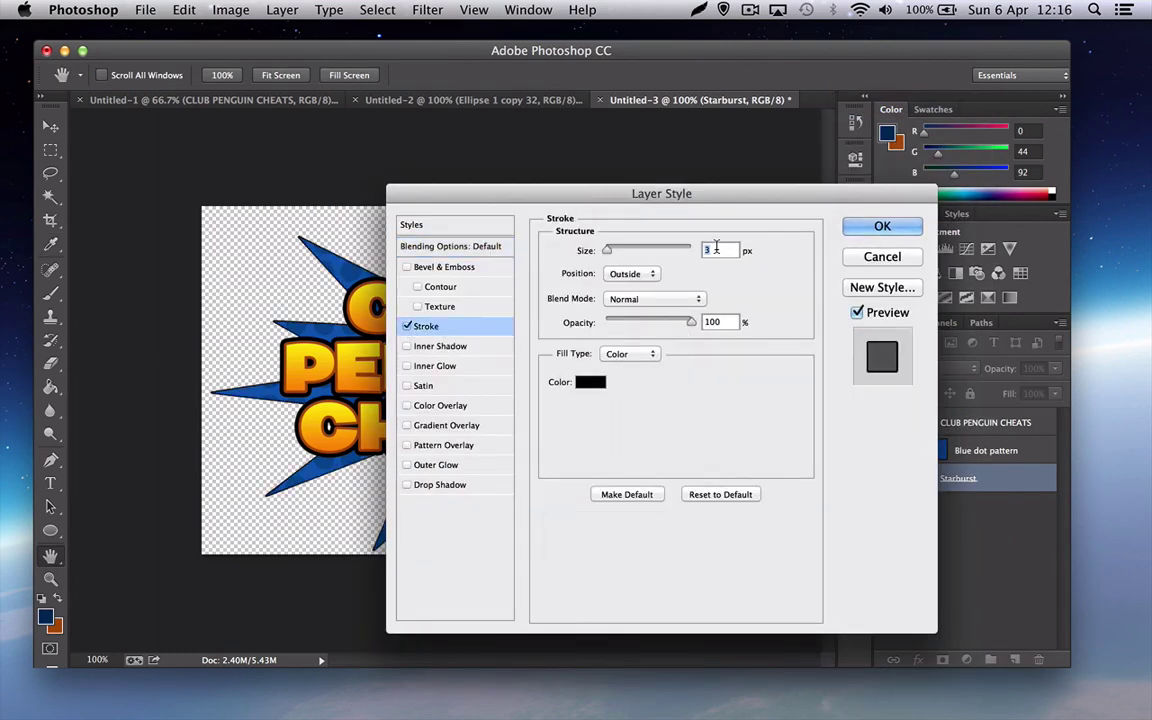
type("9")
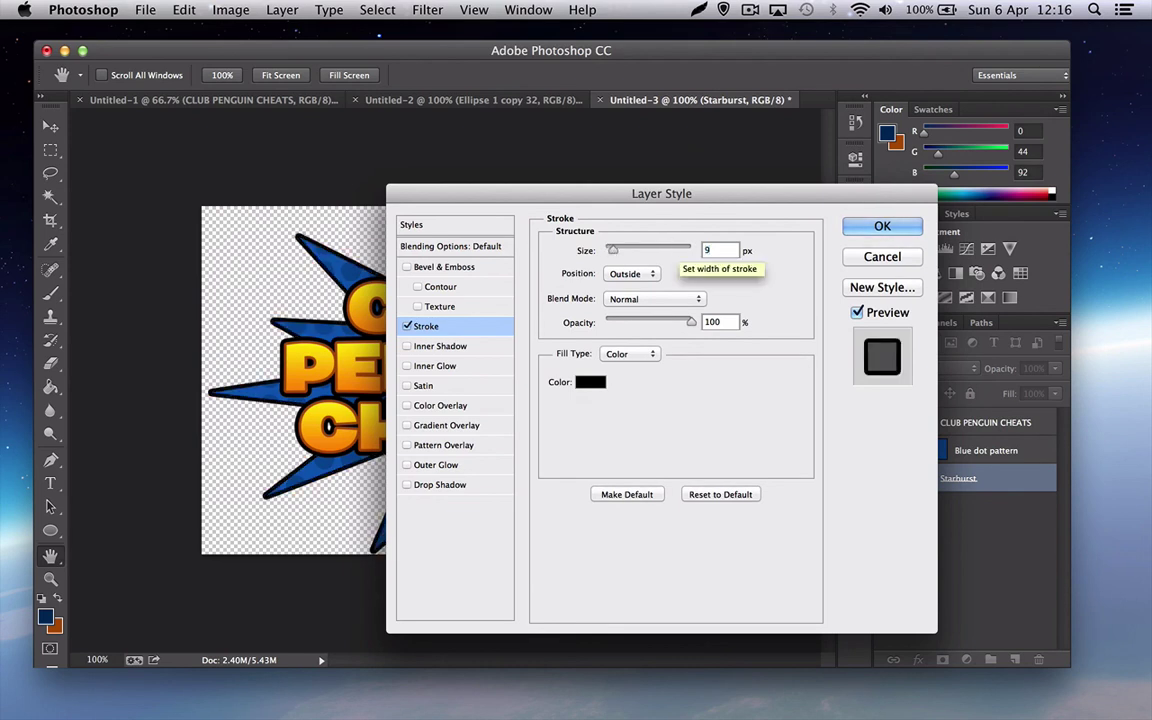
left_click(590, 382)
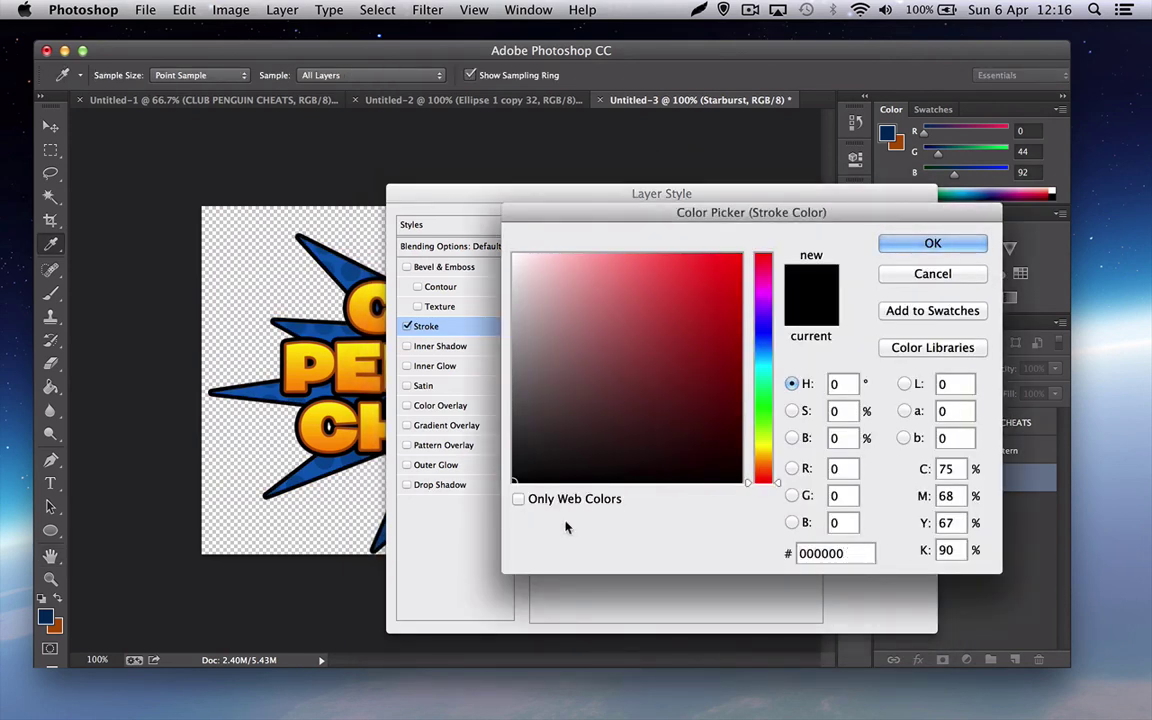
left_click(45, 617)
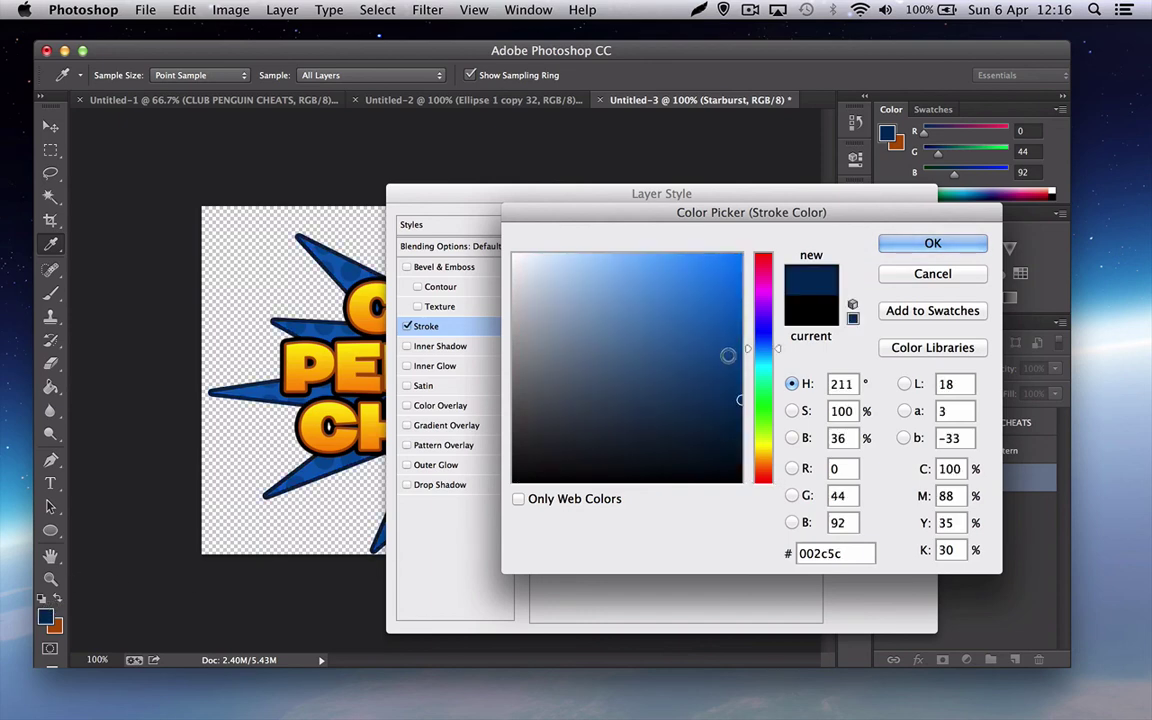
left_click(932, 243)
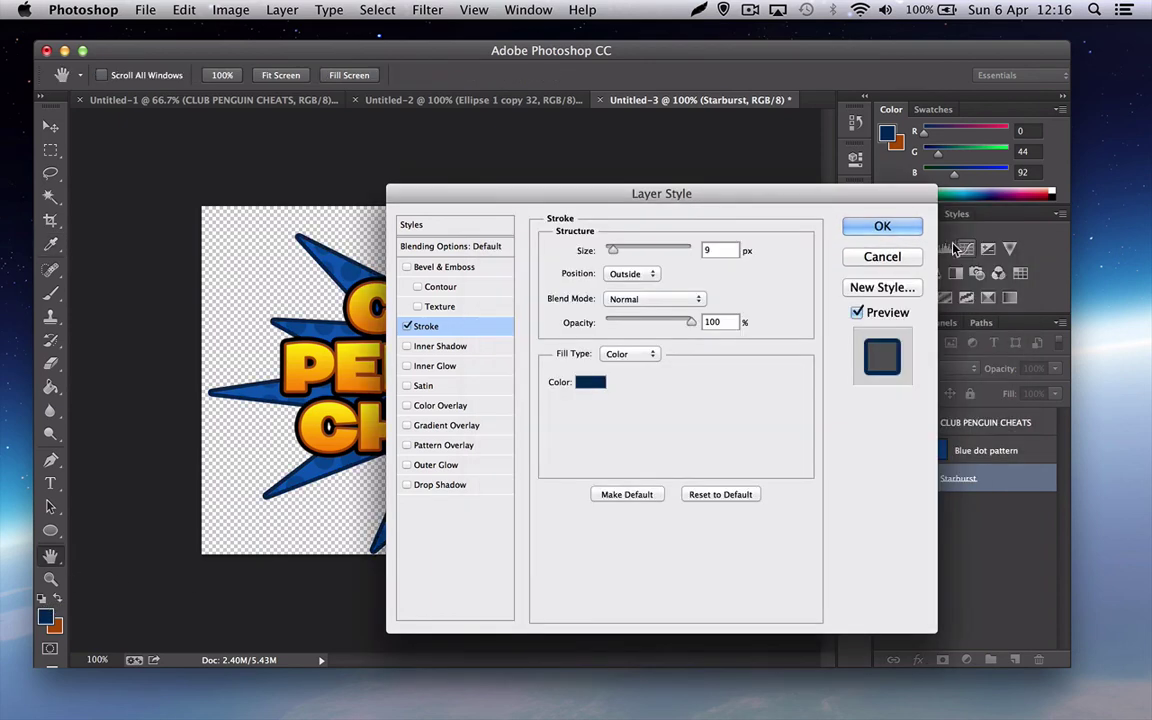
left_click(858, 229)
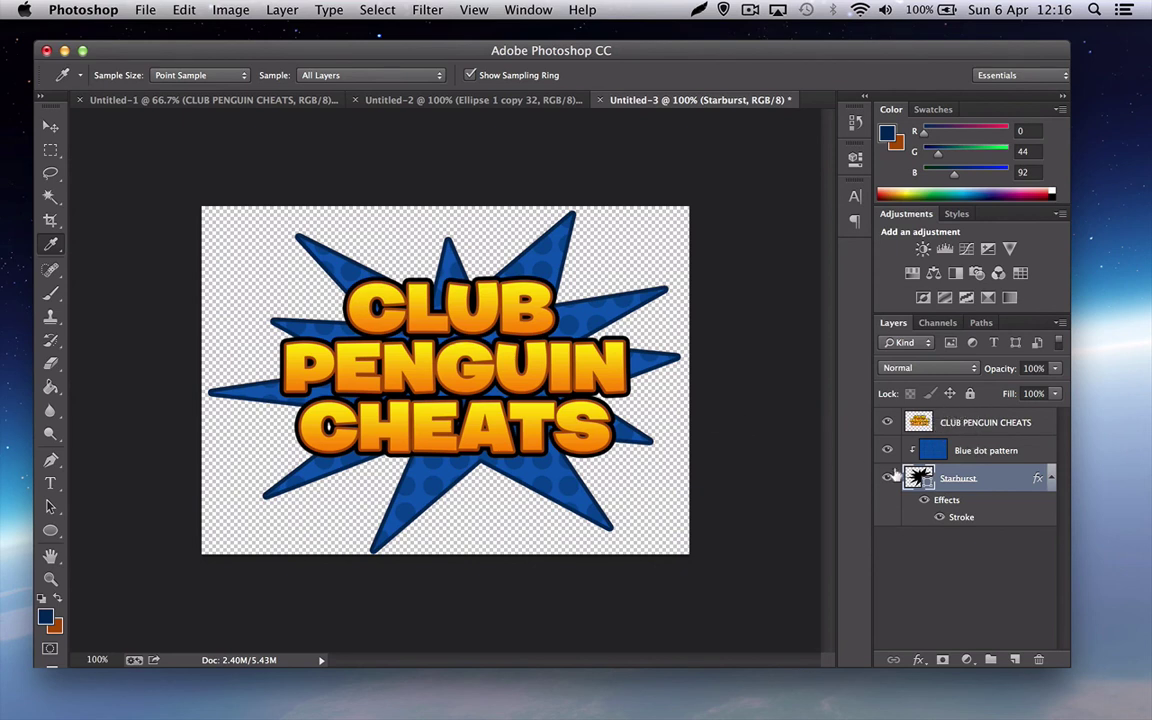
left_click(971, 456, "shift")
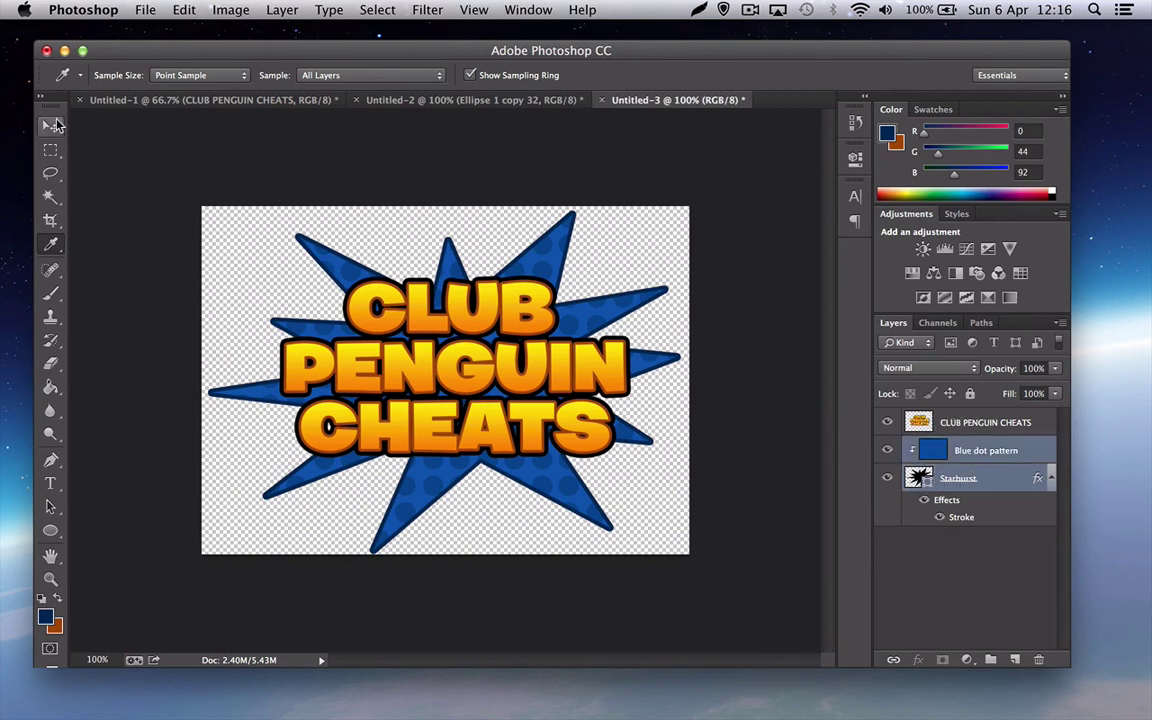
Merge the CLUB PENGUIN CHEATS text, dot pattern and starburst layers into one layer
left_click(55, 124)
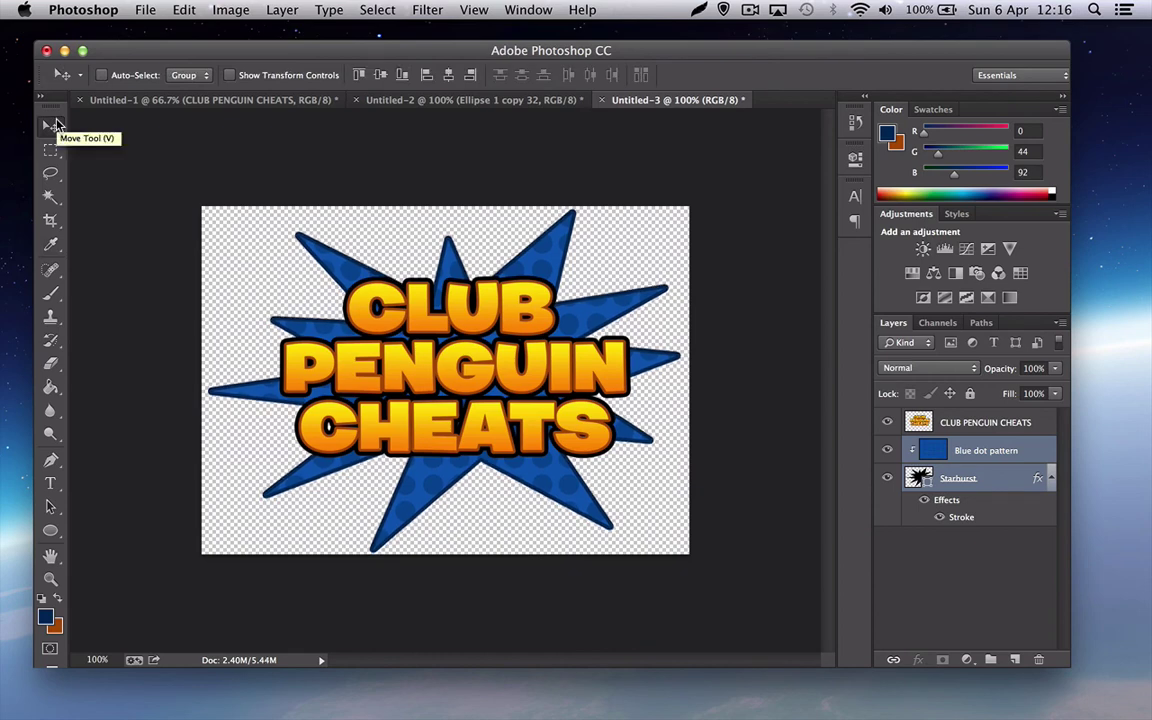
left_click(980, 421)
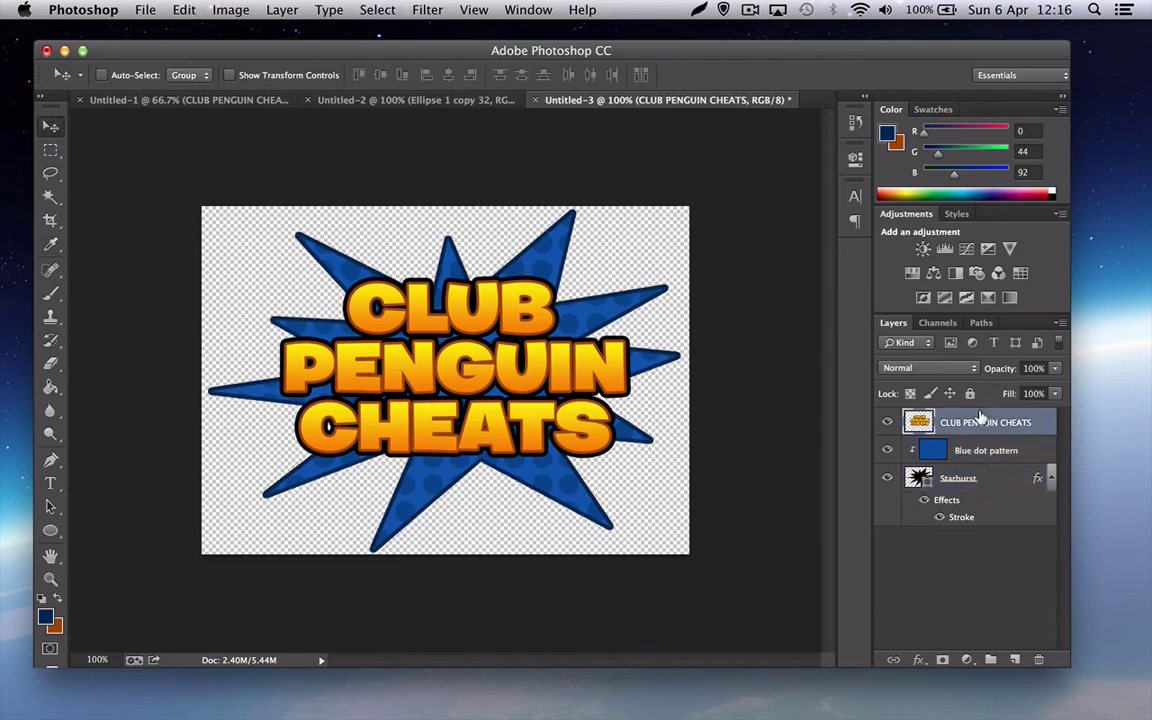
left_click(987, 472, "shift")
right_click(987, 472)
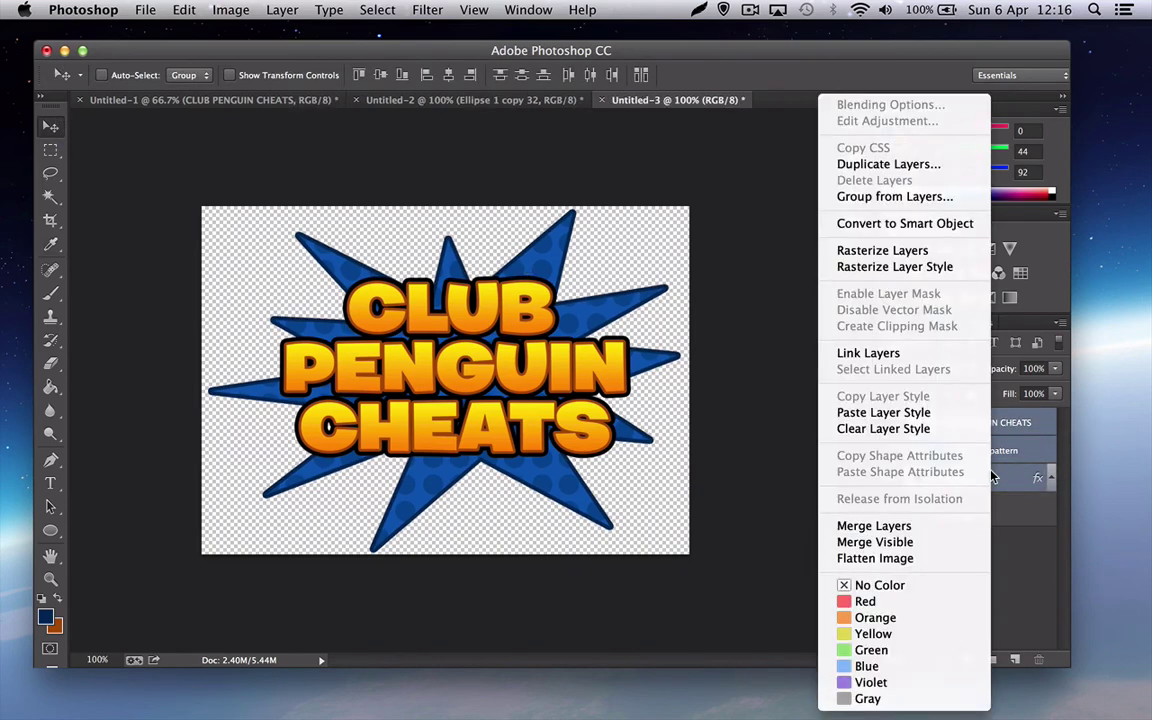
left_click(898, 527)
Give the merged layer a black Normal outer glow at 50% opacity and 100% spread
right_click(998, 421)
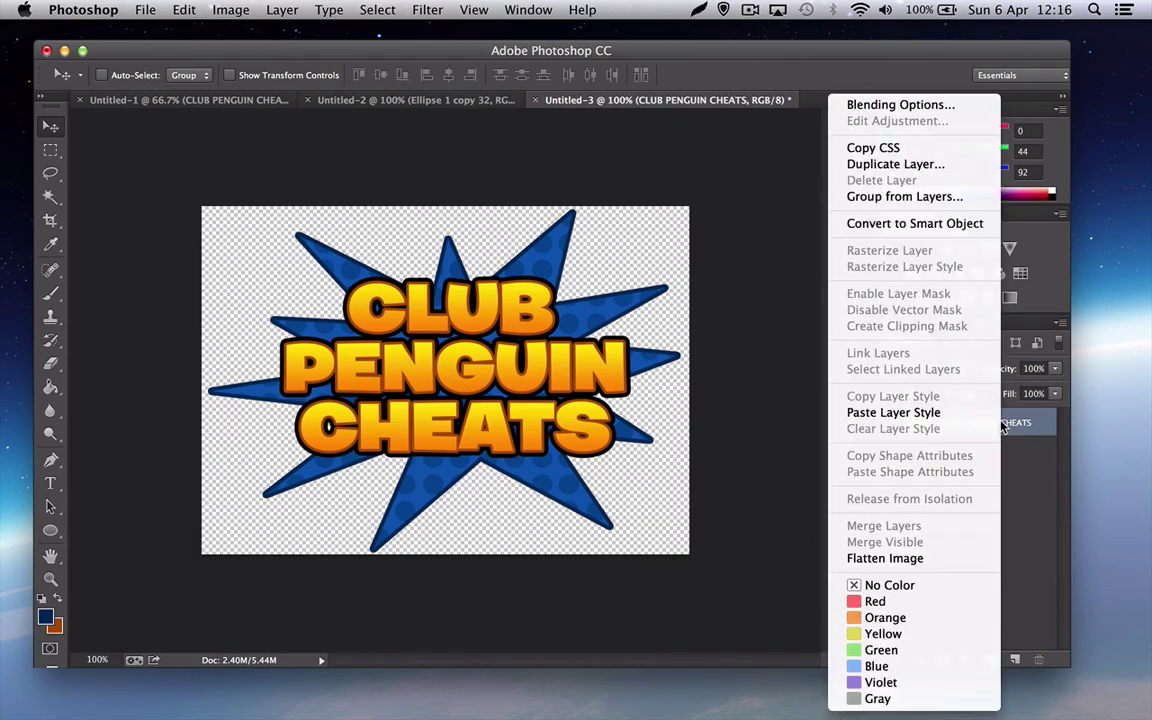
left_click(870, 106)
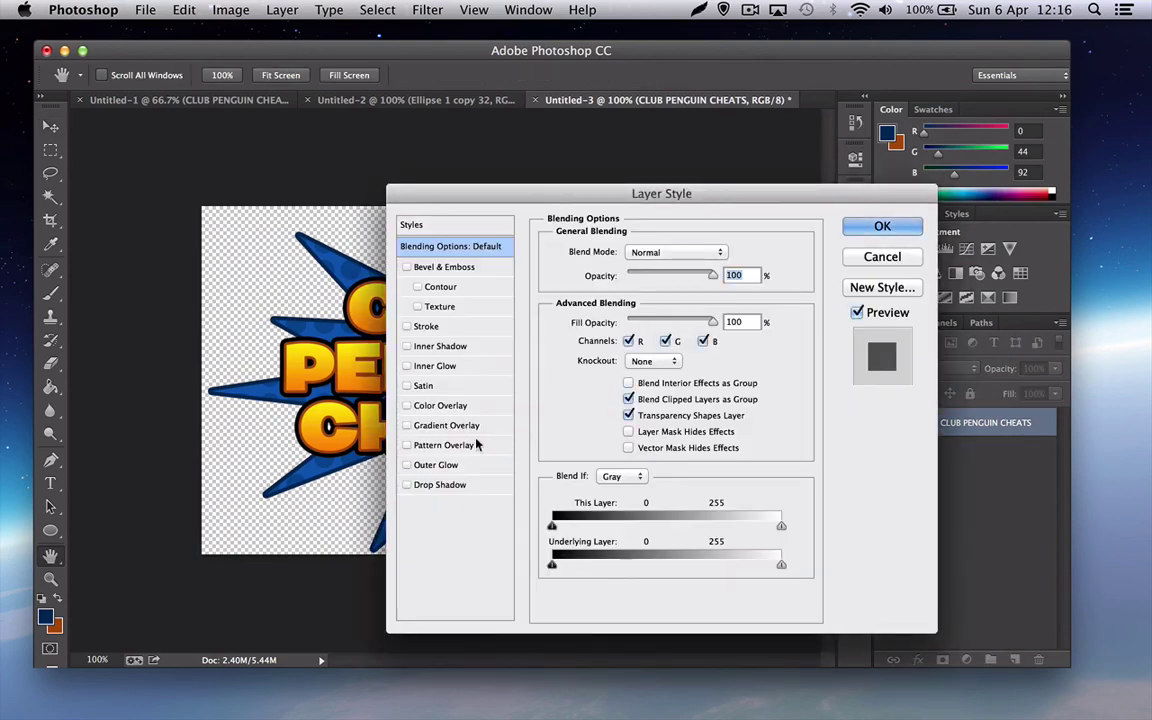
left_click(407, 466)
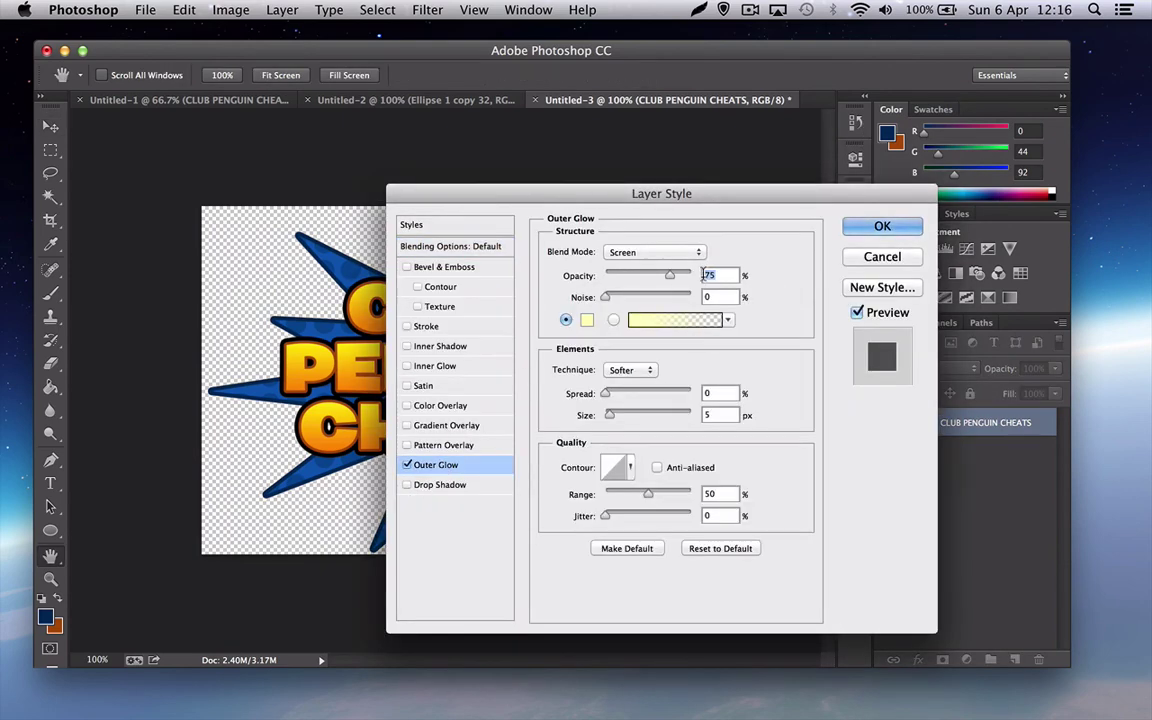
left_click(637, 254)
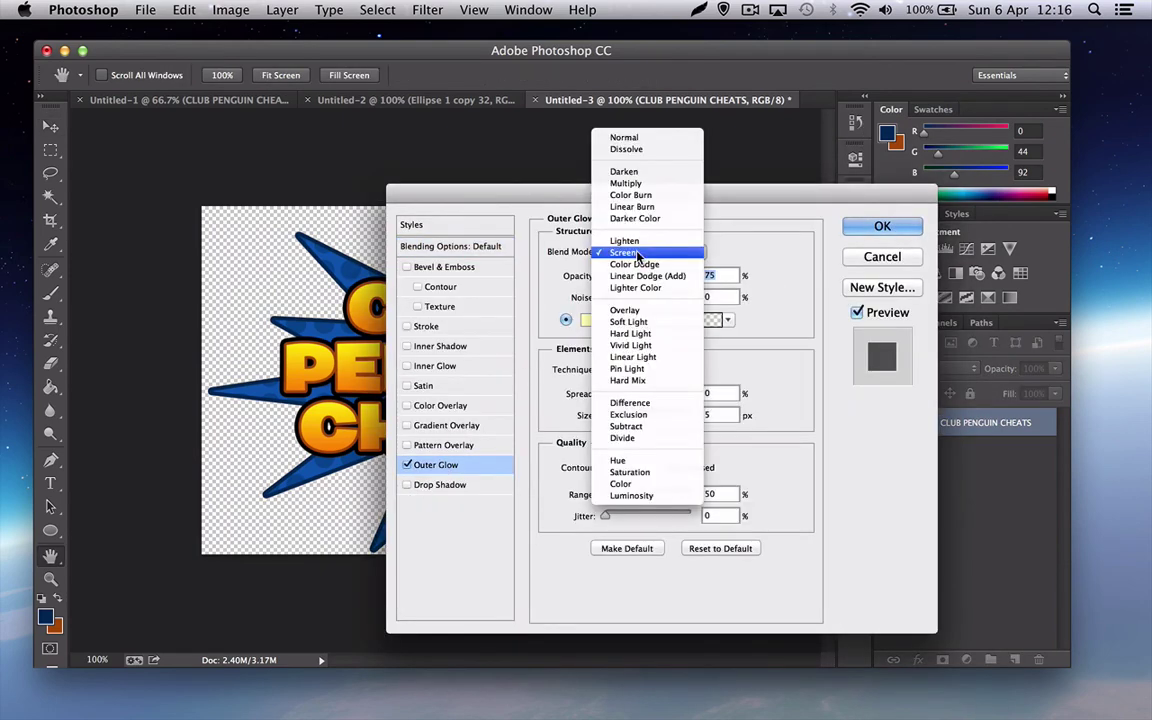
left_click(624, 137)
left_click(587, 319)
left_click_drag(555, 430, 476, 509)
left_click(928, 240)
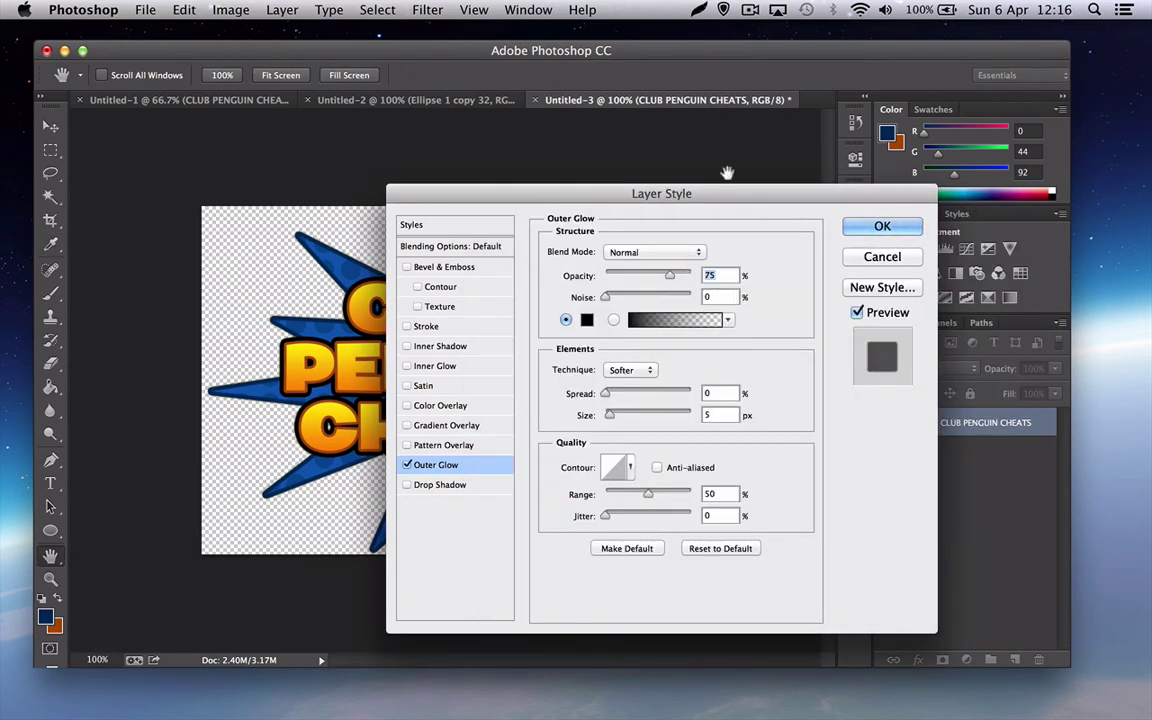
type("50")
left_click(604, 394)
left_click_drag(604, 394, 725, 400)
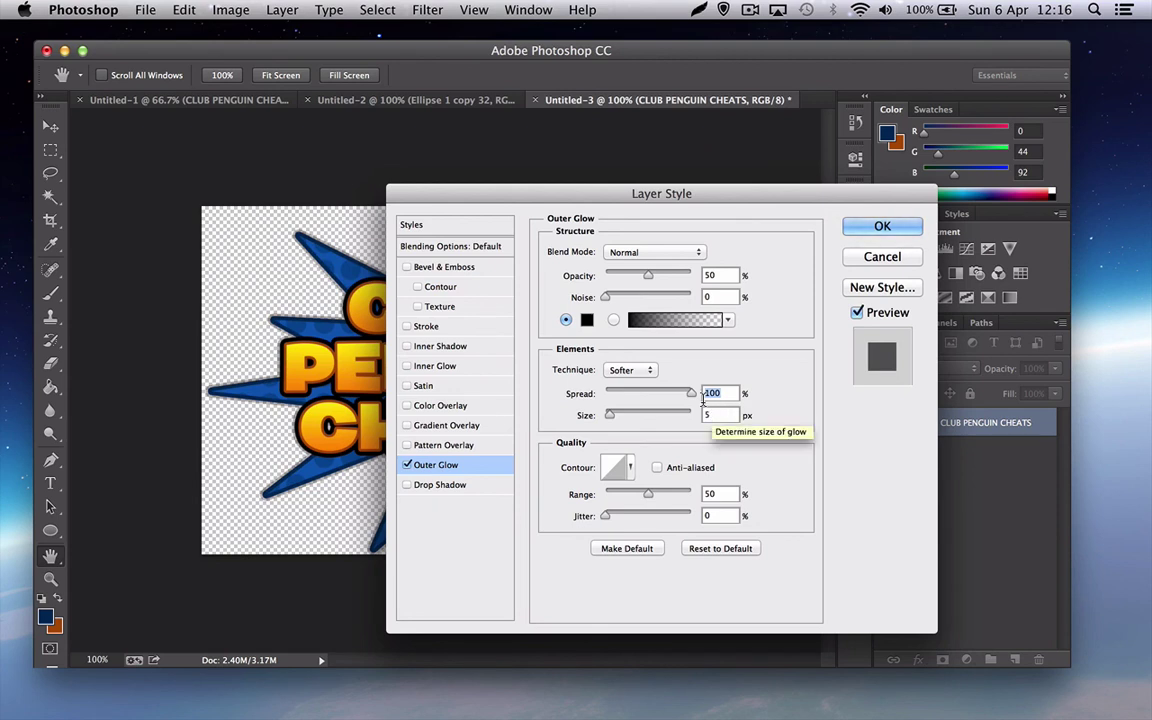
left_click(864, 227)
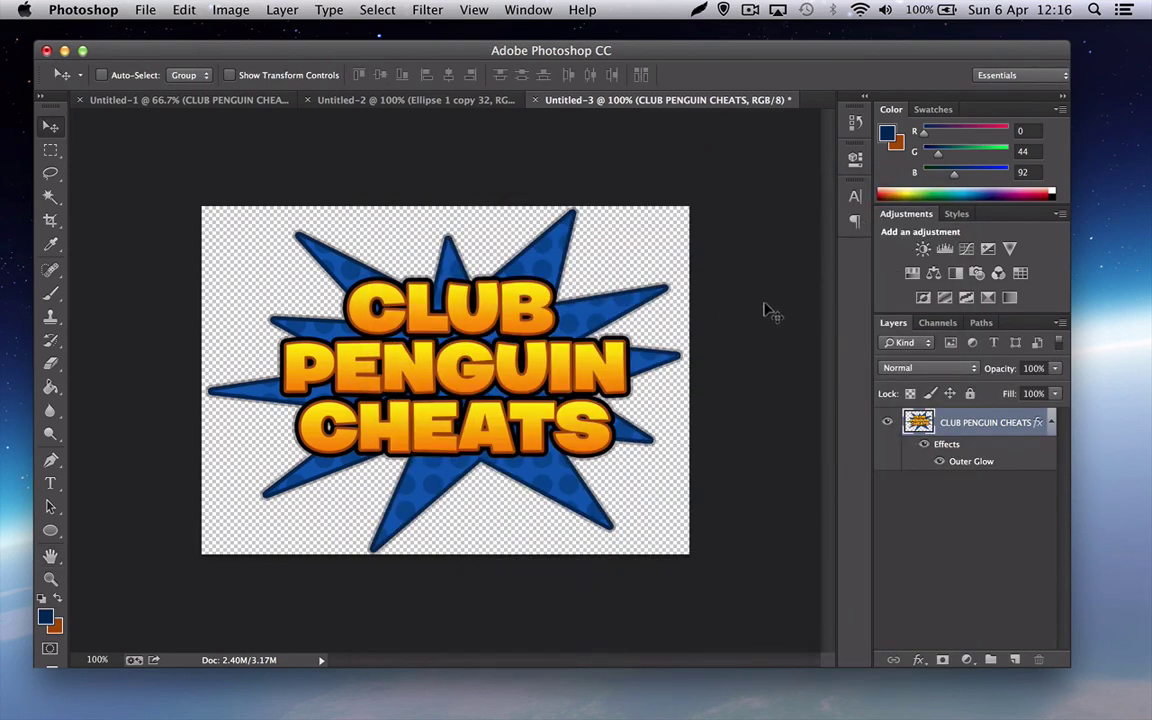
Add Layer 1 beneath the CLUB PENGUIN CHEATS layer and fill it with white using the Paint Bucket
left_click(1015, 656)
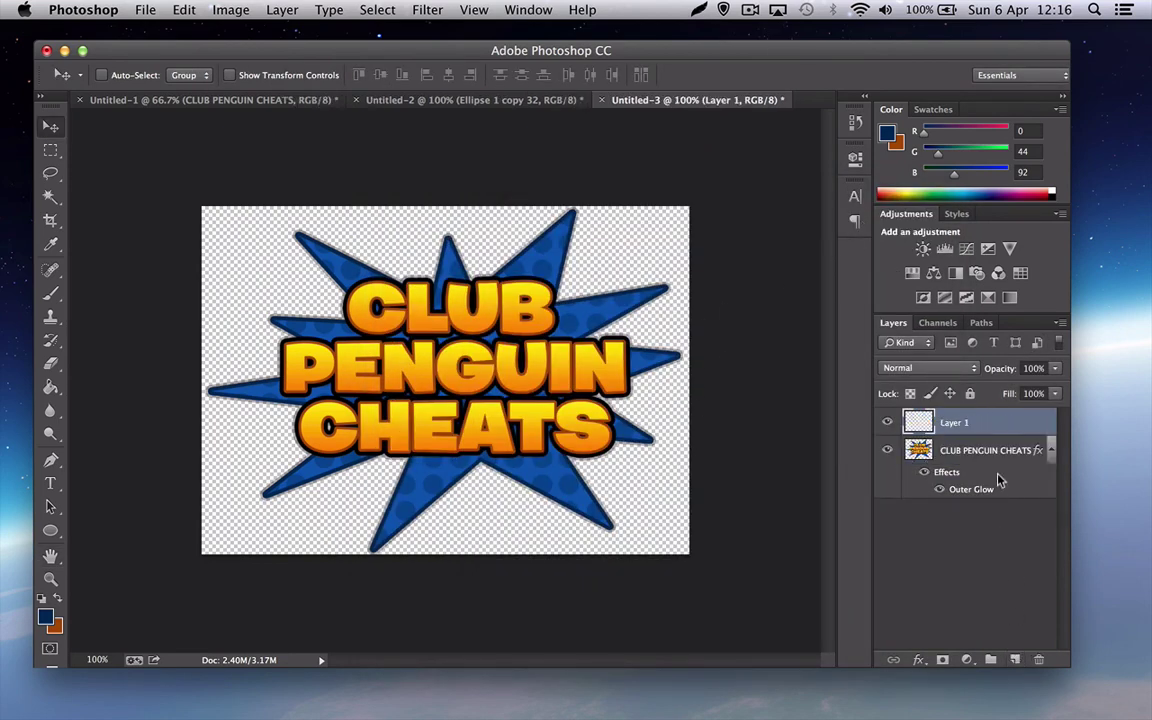
left_click_drag(978, 419, 975, 490)
left_click(48, 388)
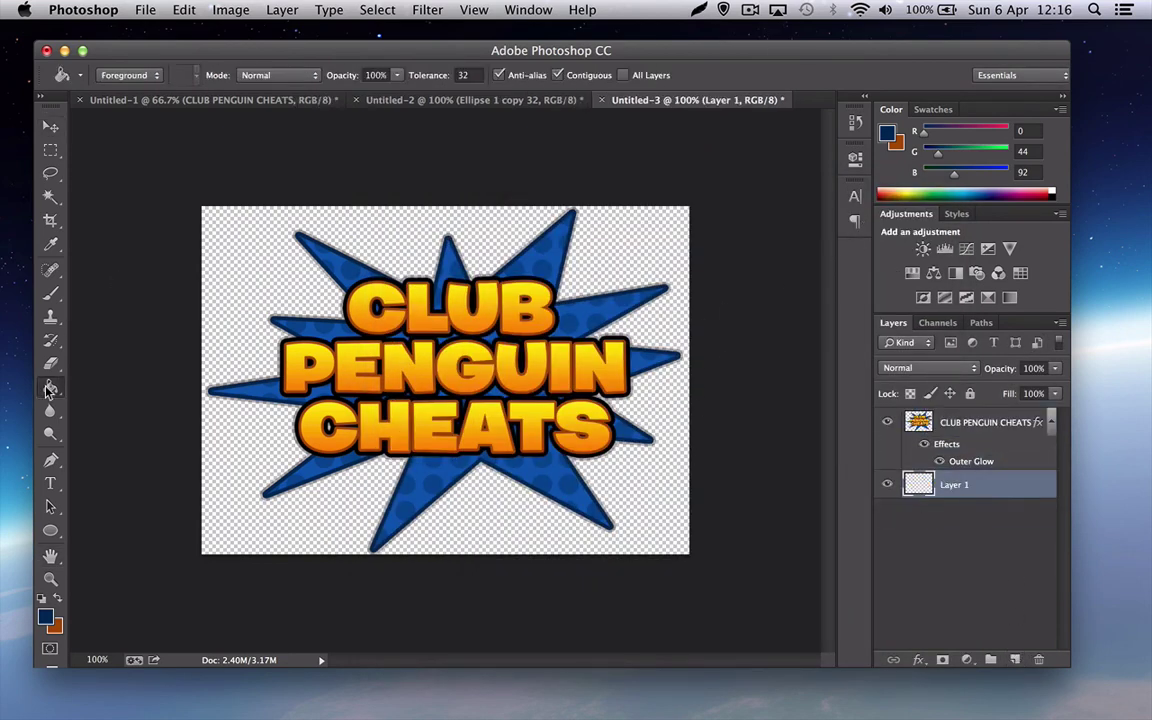
left_click(231, 281)
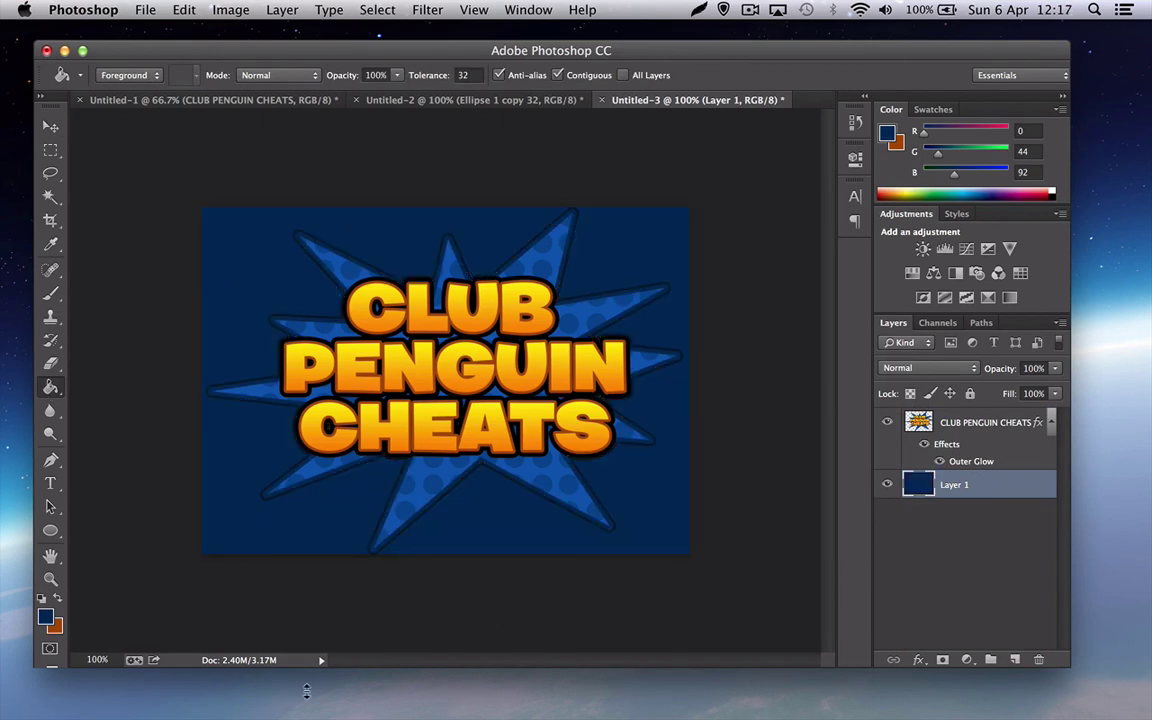
left_click(42, 599)
left_click(57, 597)
left_click(225, 283)
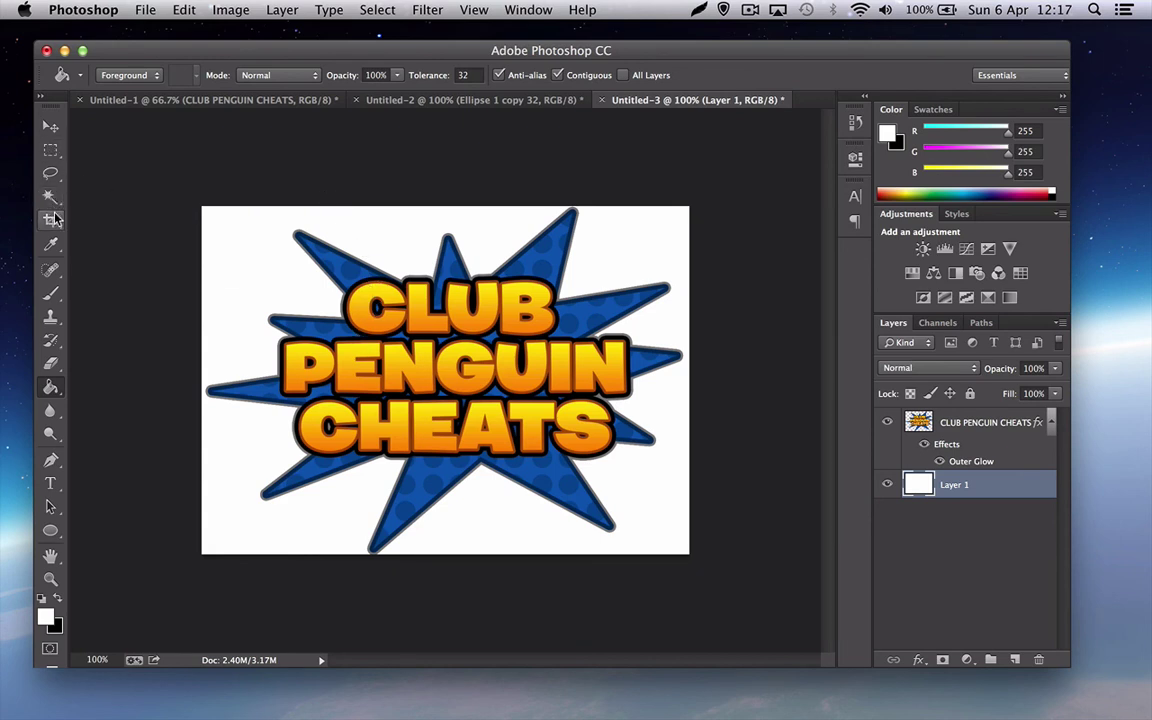
left_click(53, 219)
left_click(55, 127)
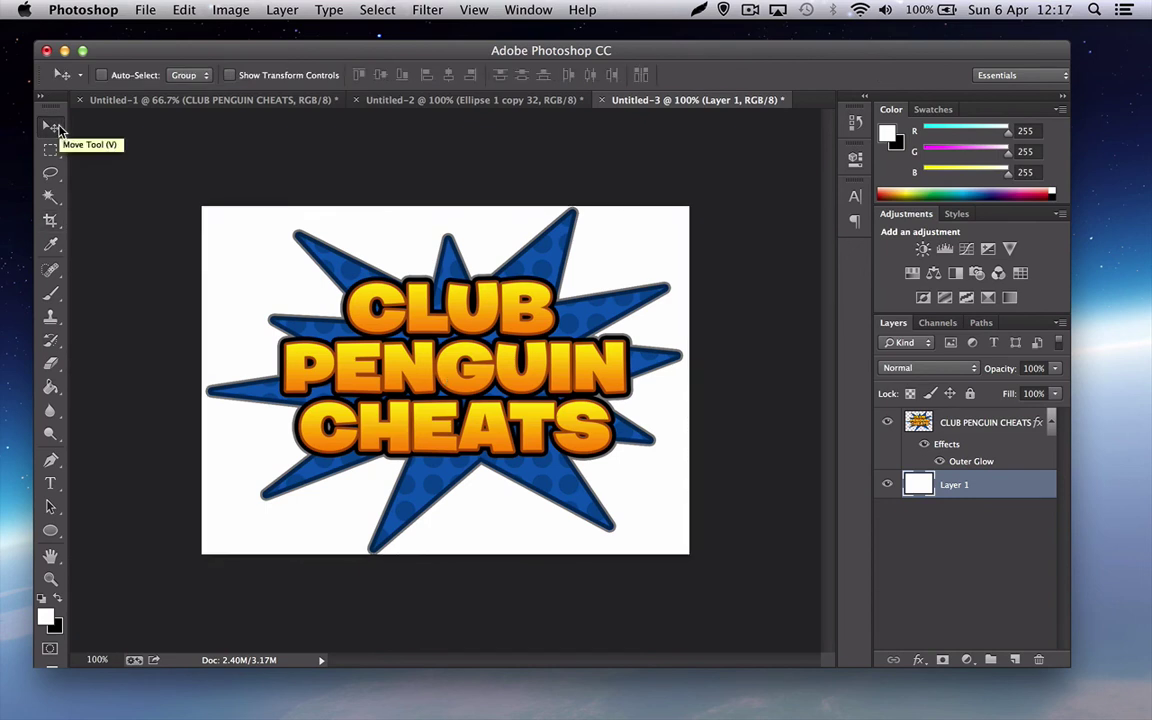